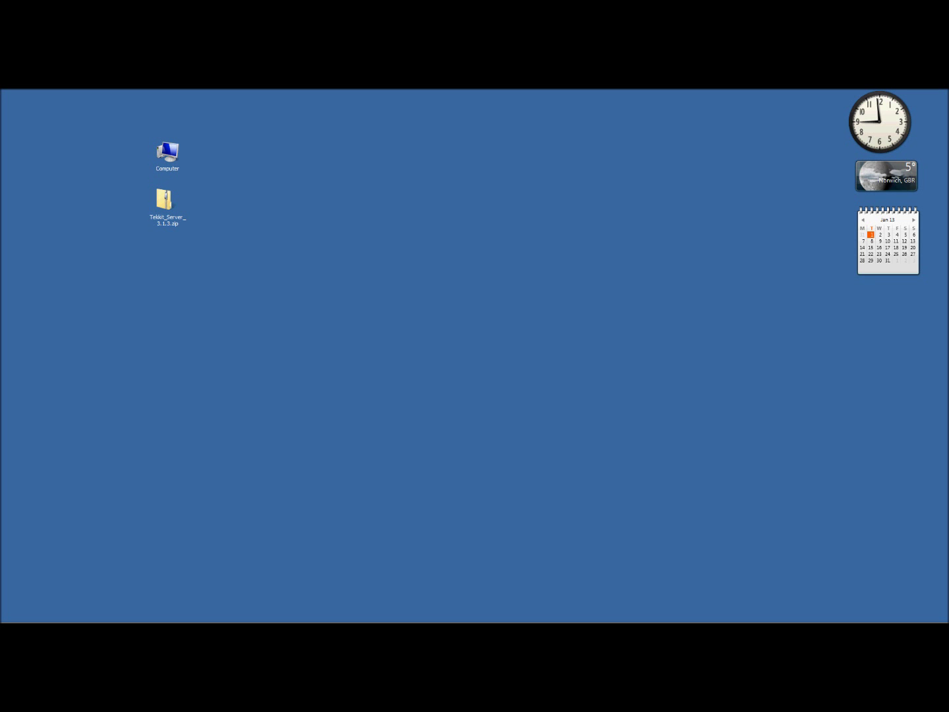
Step: Centre the 'Can I host a Minecraft Server?' page and select its upload speed value 100
drag(948, 204, 474, 158)
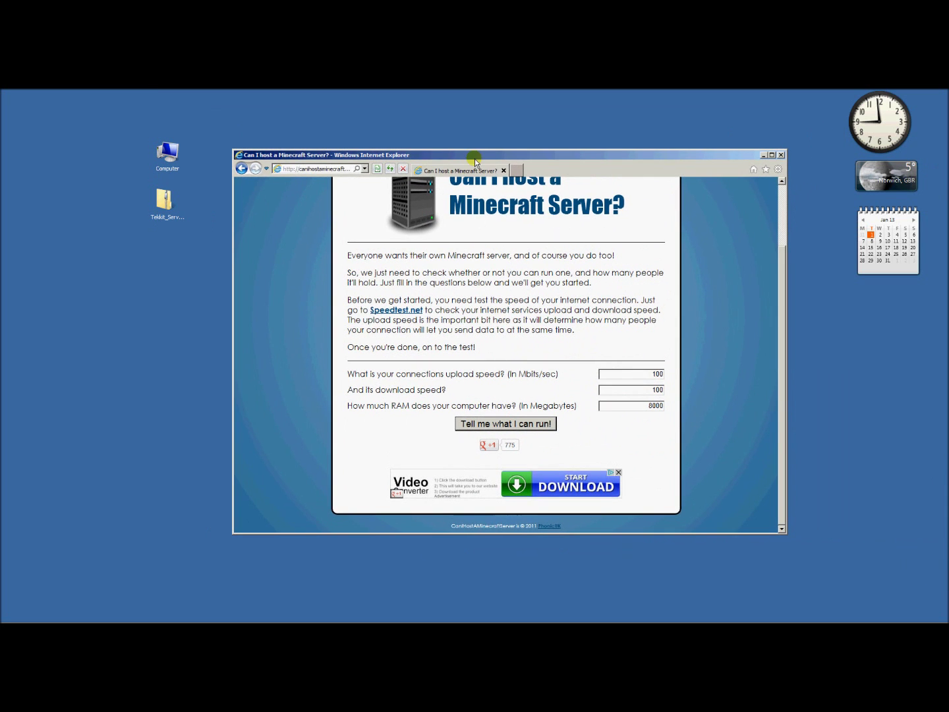
click(336, 169)
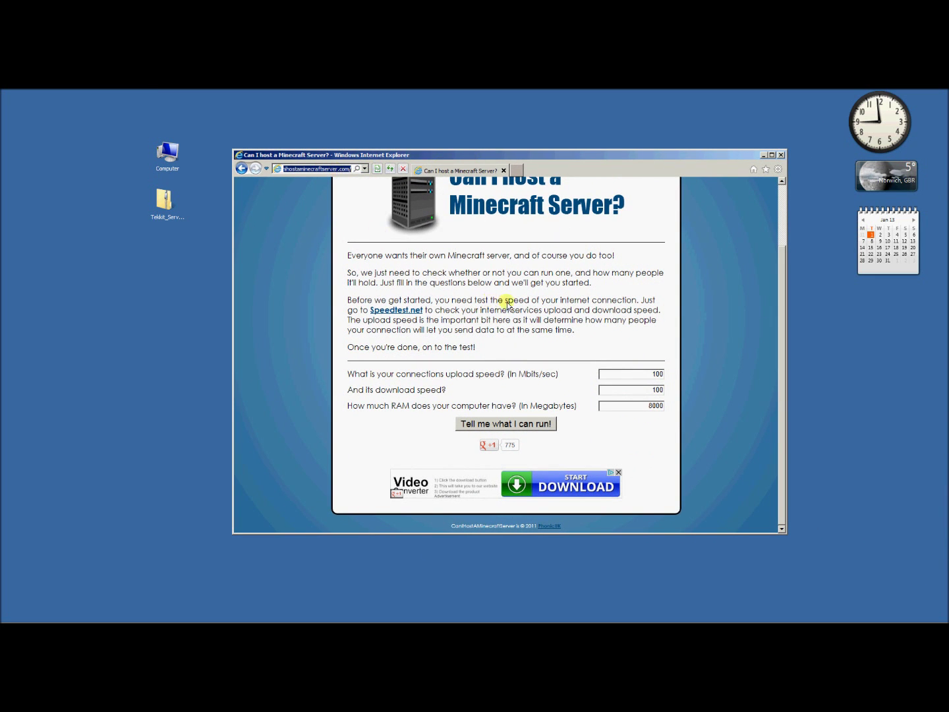
click(536, 307)
scroll(545, 328, up, 1)
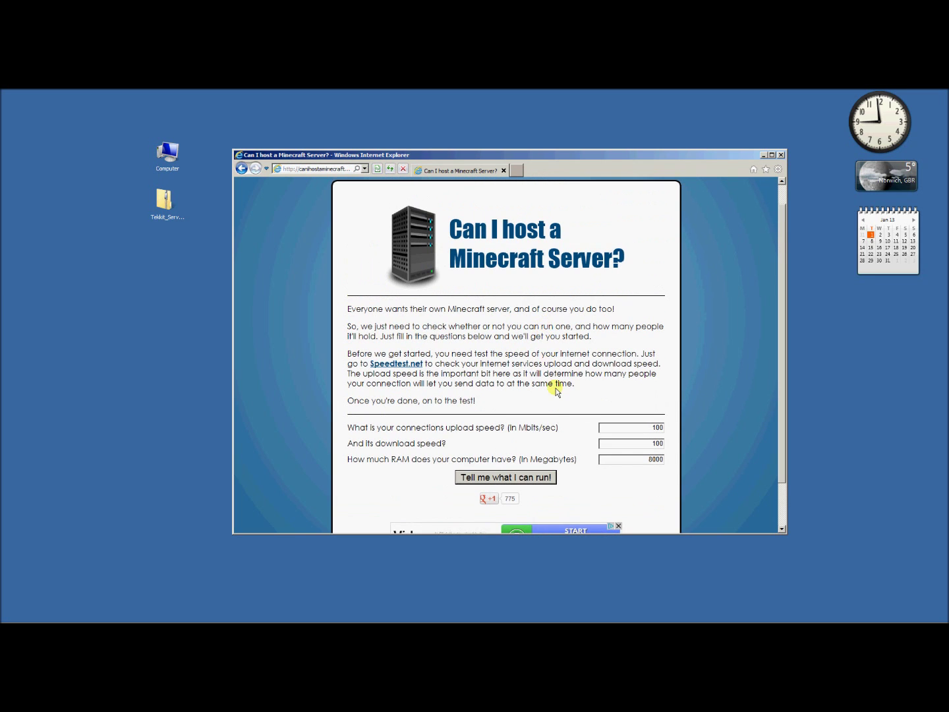
scroll(554, 388, down, 1)
double_click(649, 373)
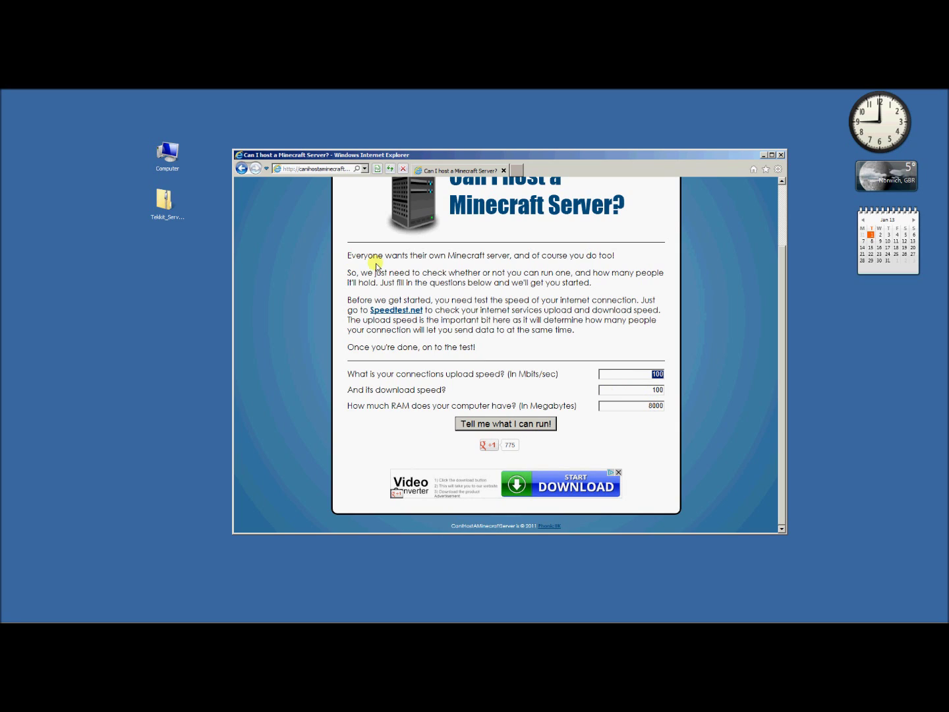
Step: Check the computer's installed RAM (8.00 GB) in System properties, then close that window
click(172, 158)
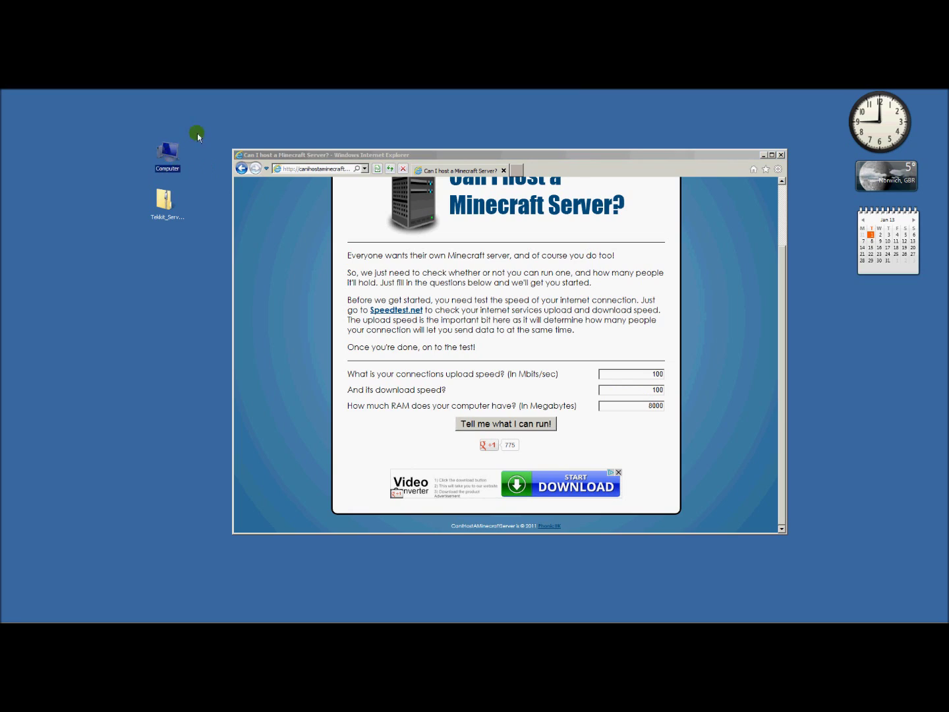
right_click(169, 155)
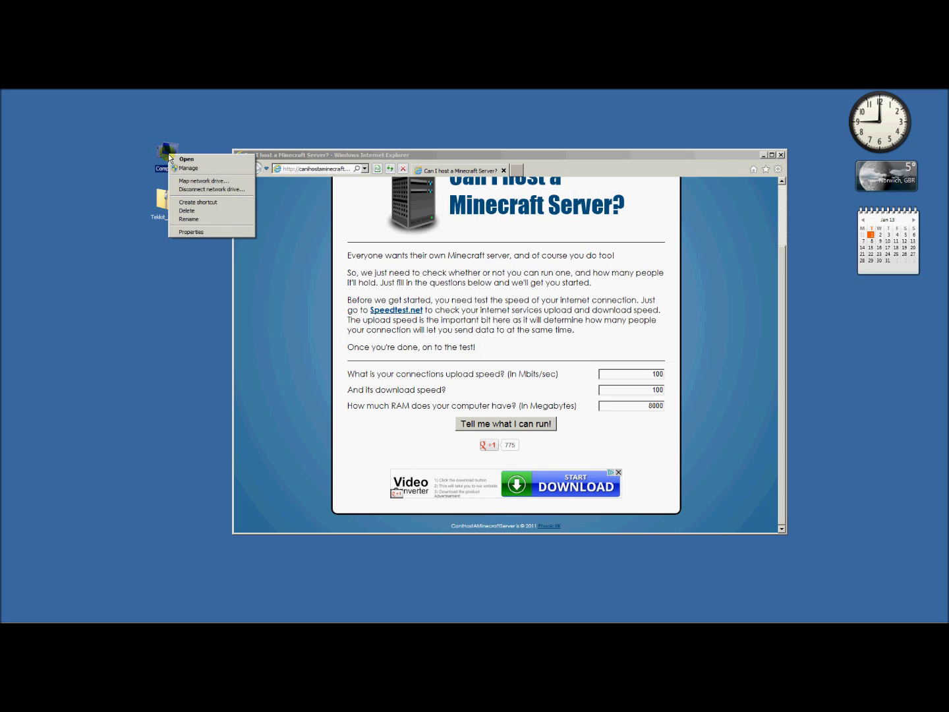
click(191, 232)
click(435, 359)
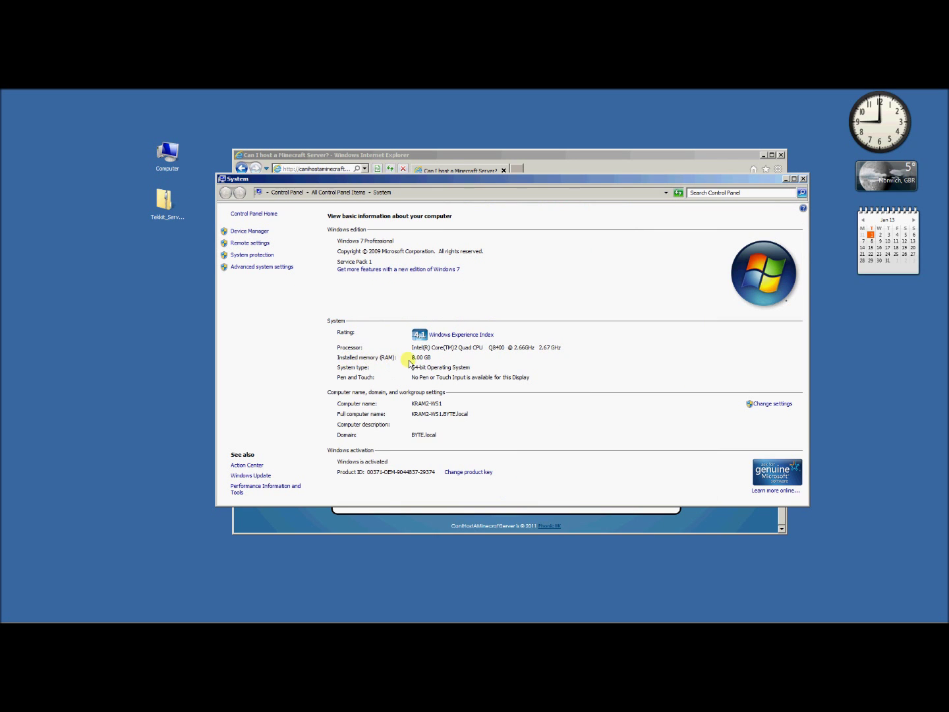
click(803, 179)
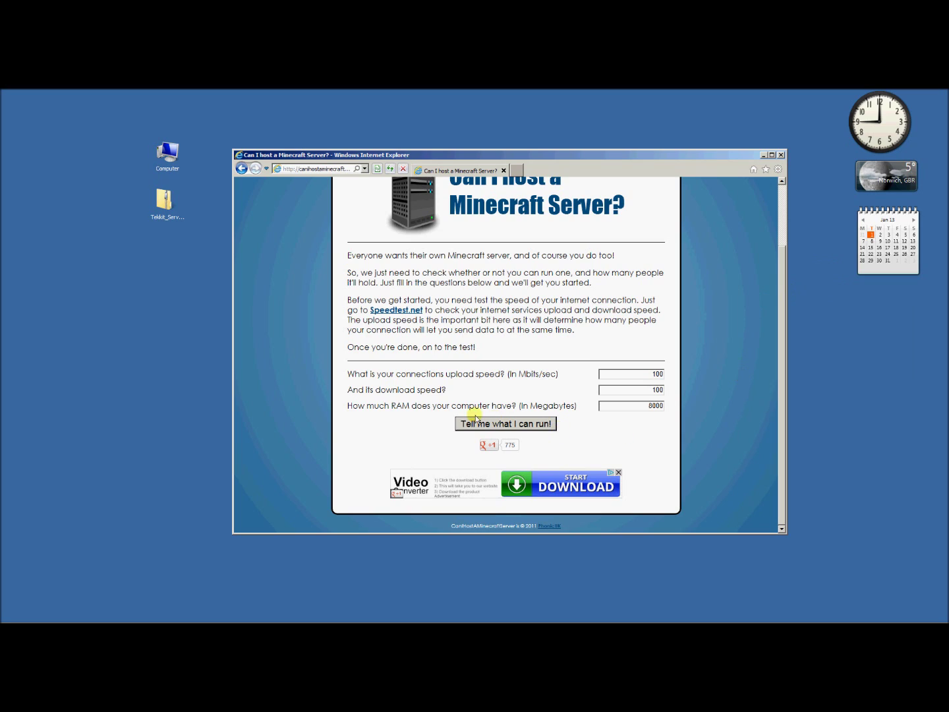
Step: Enter 2.4 as the download speed and run the check, which reports 3 players
drag(644, 406, 653, 406)
drag(632, 376, 683, 382)
drag(631, 389, 693, 394)
text(2.4)
click(514, 423)
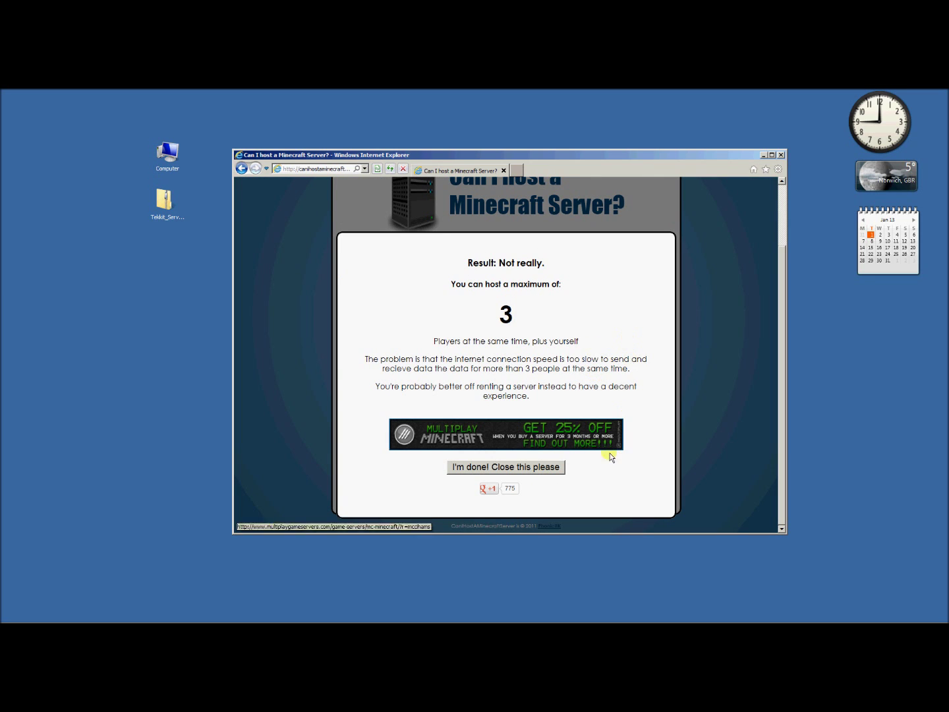
click(562, 467)
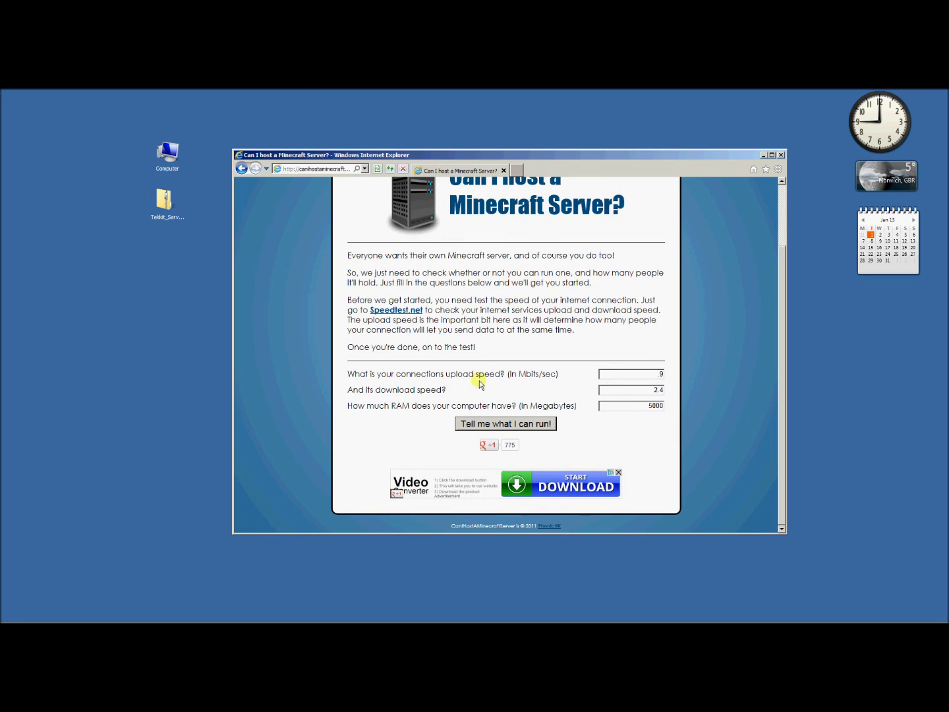
Step: Rerun the server check with 1.58 as the upload speed, getting 5 players
drag(615, 374, 694, 377)
text(1.5)
text(8)
click(547, 425)
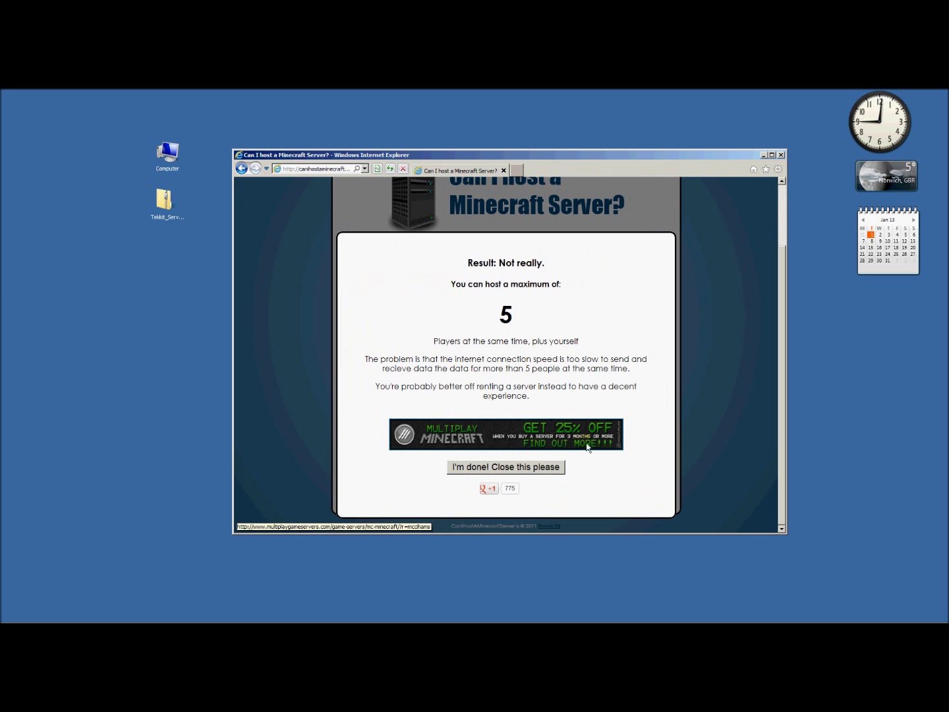
double_click(505, 316)
click(545, 339)
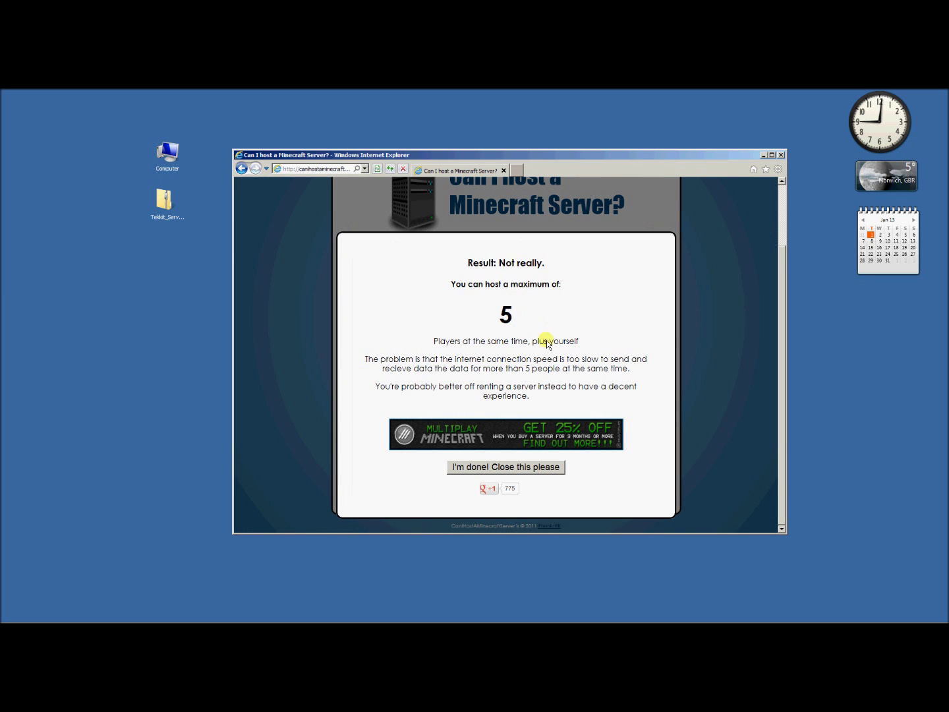
click(526, 467)
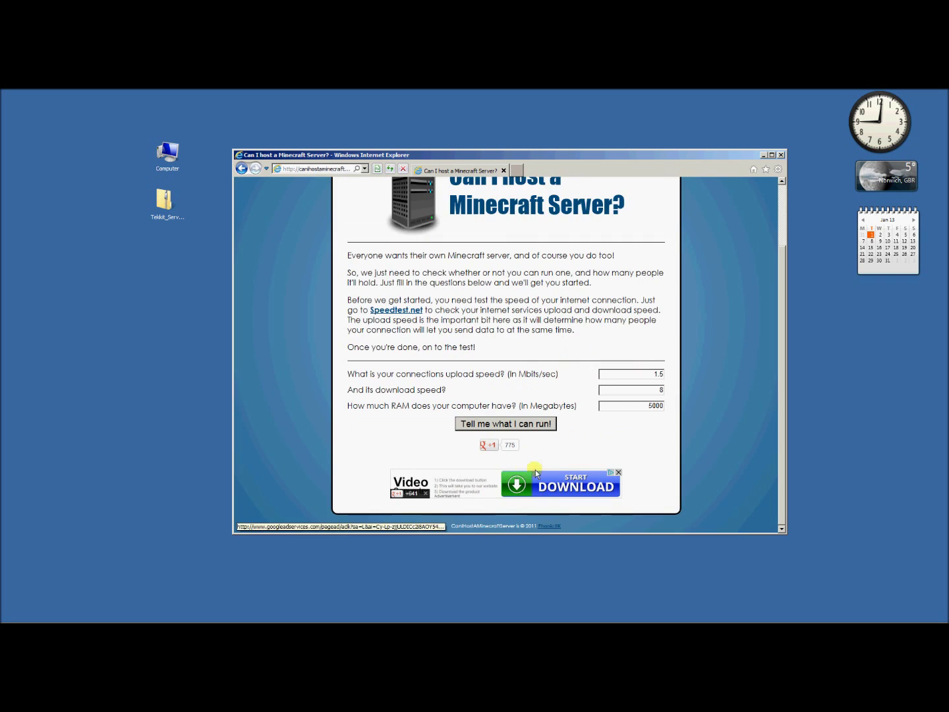
Step: Rerun the check with 100 upload speed for 59 players, then move the browser off-screen
drag(649, 375, 680, 400)
text(100)
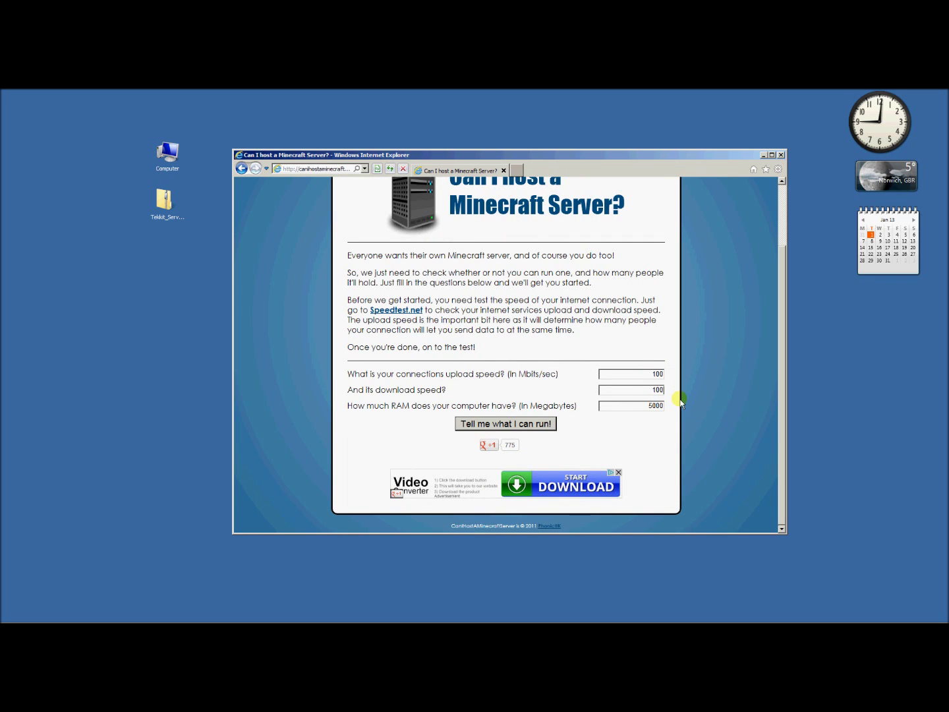
click(545, 424)
double_click(509, 314)
click(541, 344)
double_click(515, 314)
click(519, 316)
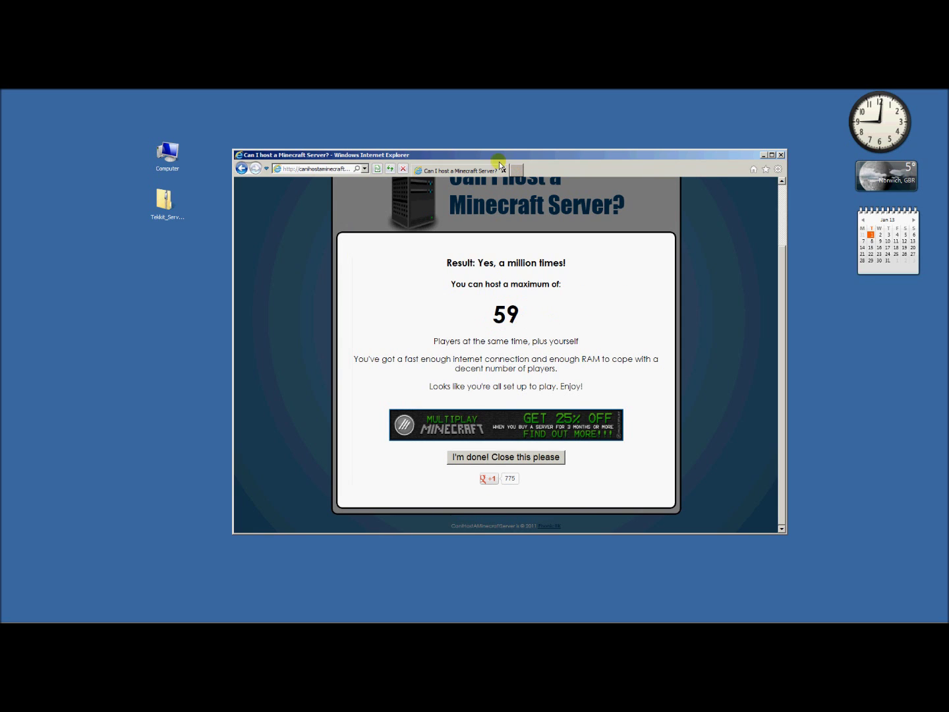
drag(487, 152, 599, 102)
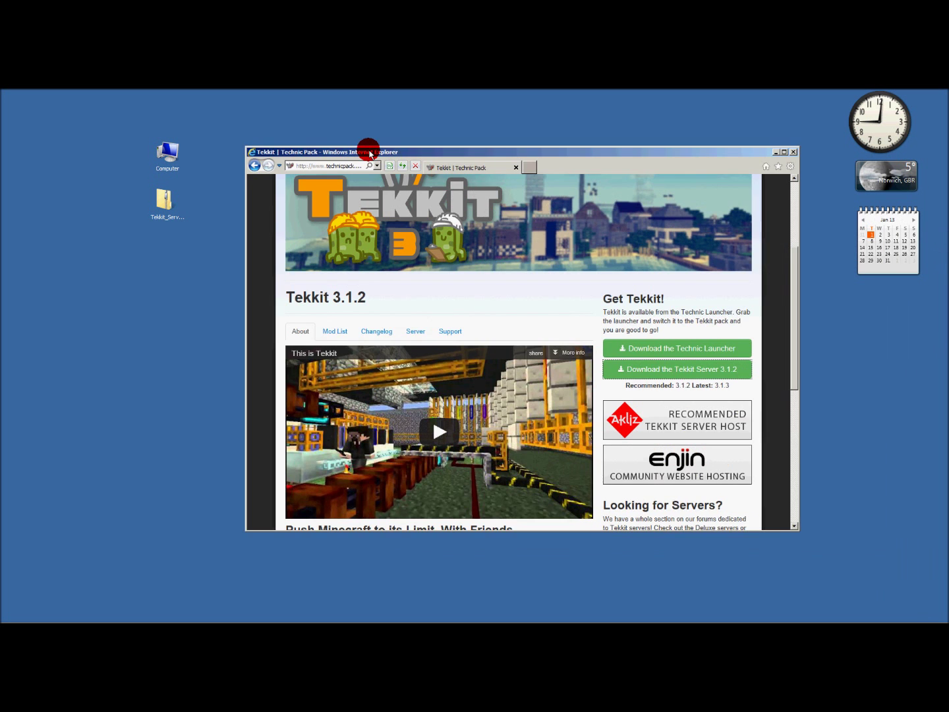
Step: Scroll the Tekkit 3.1.2 page to its download button, then move the Tekkit server zip mid-desktop
drag(370, 149, 351, 148)
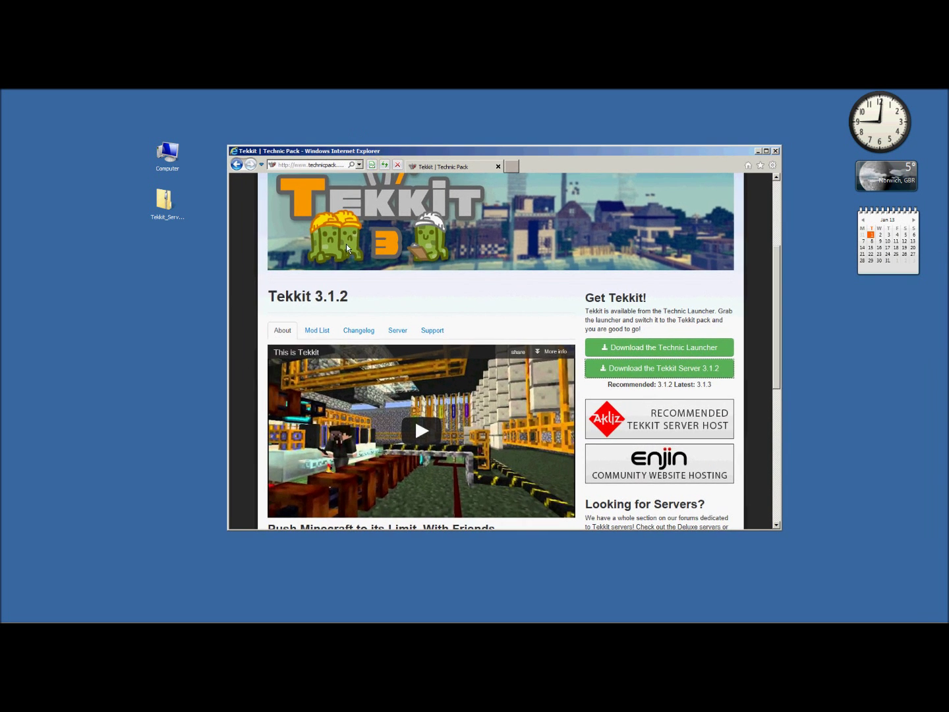
scroll(348, 247, up, 3)
click(334, 166)
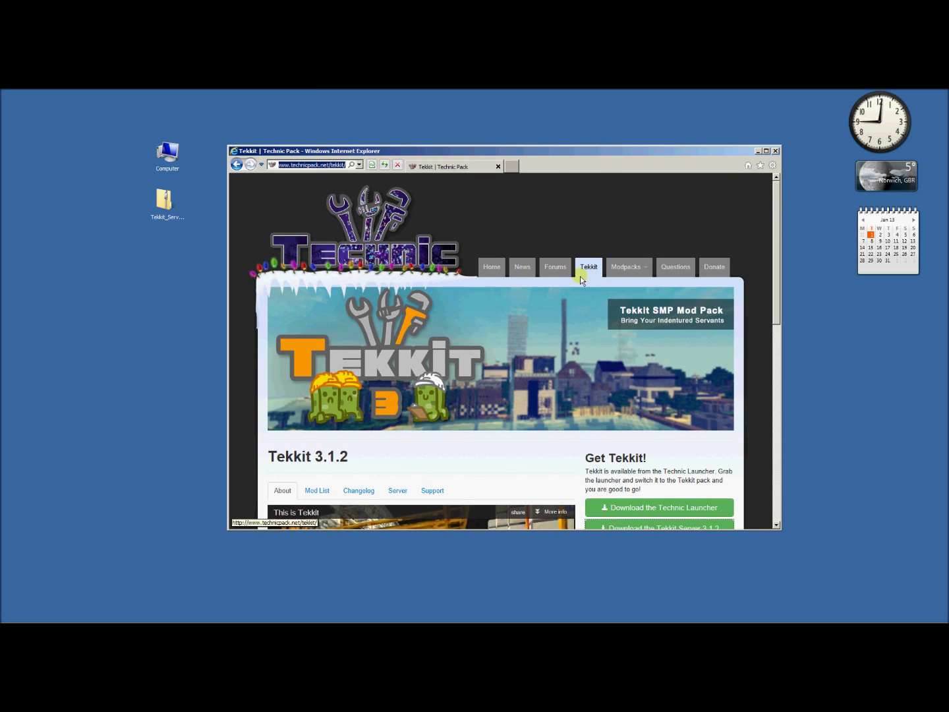
click(745, 263)
scroll(751, 267, down, 3)
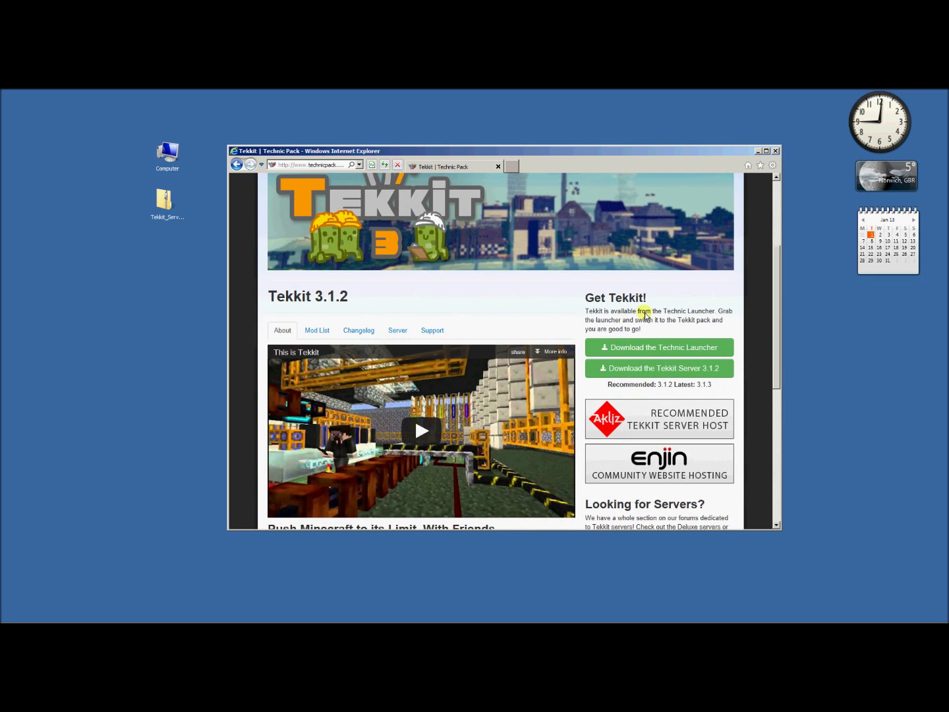
scroll(356, 371, down, 1)
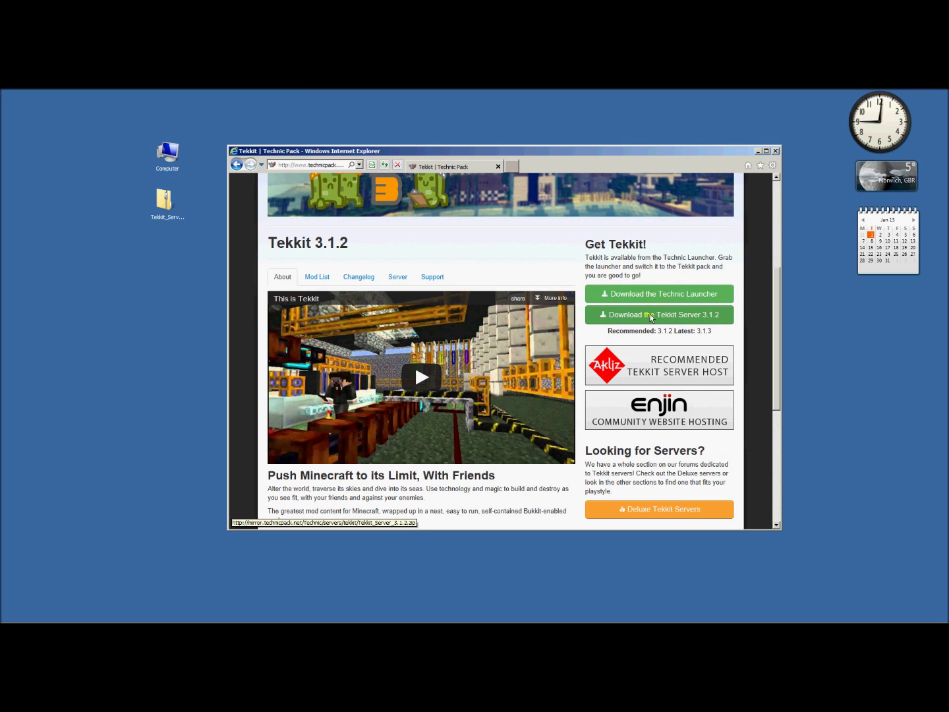
drag(358, 155, 948, 198)
drag(173, 201, 401, 275)
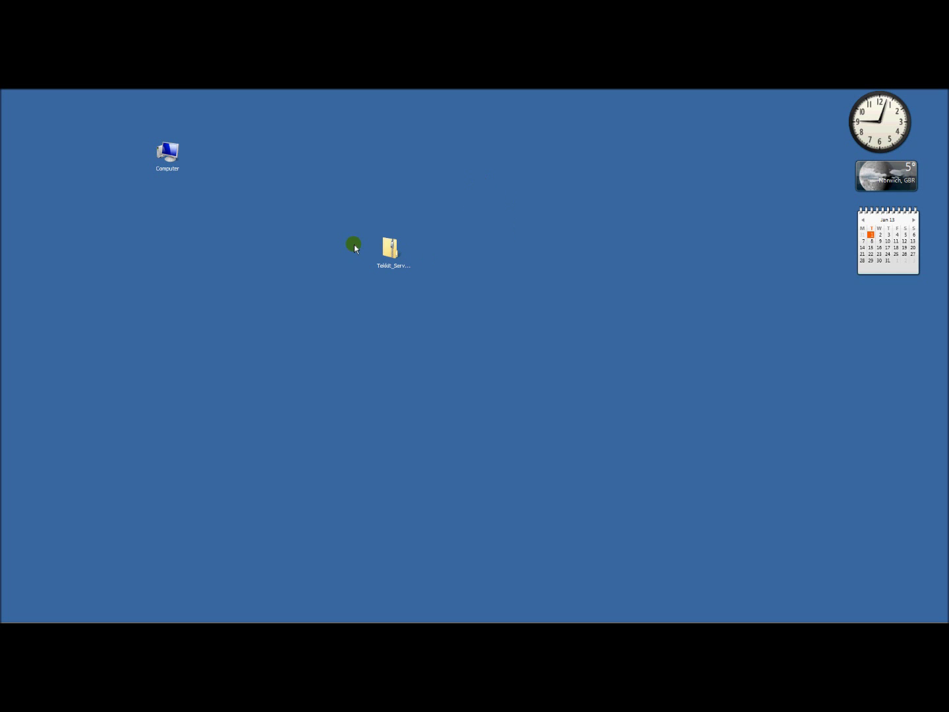
Step: Extract the Tekkit server zip with Extract All into a Tekkit_Server_3.1.3 folder
right_click(396, 251)
click(407, 269)
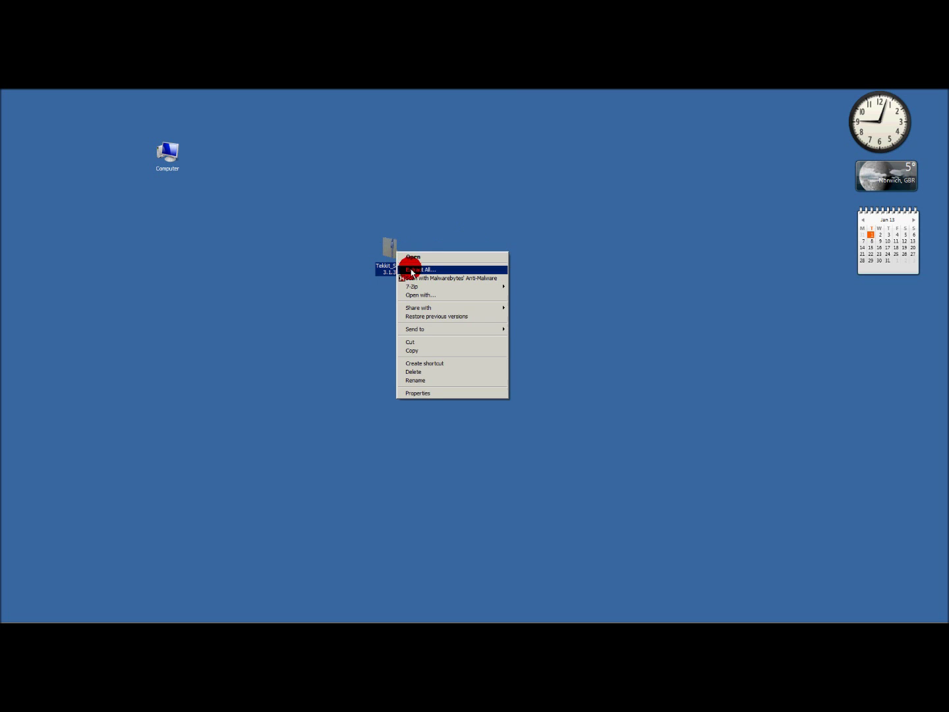
drag(672, 216, 322, 196)
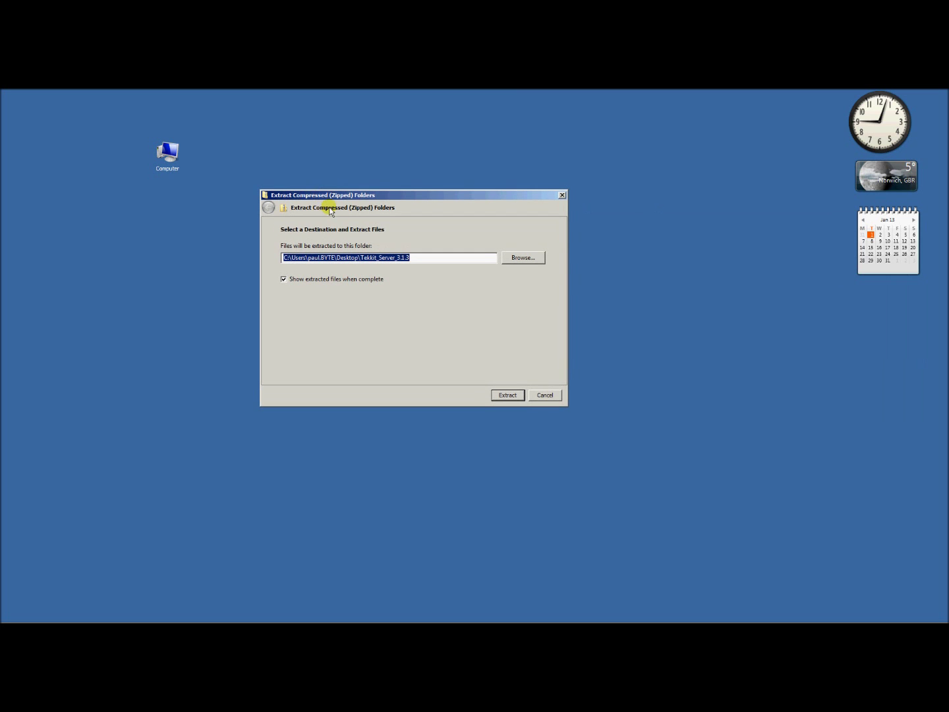
click(506, 395)
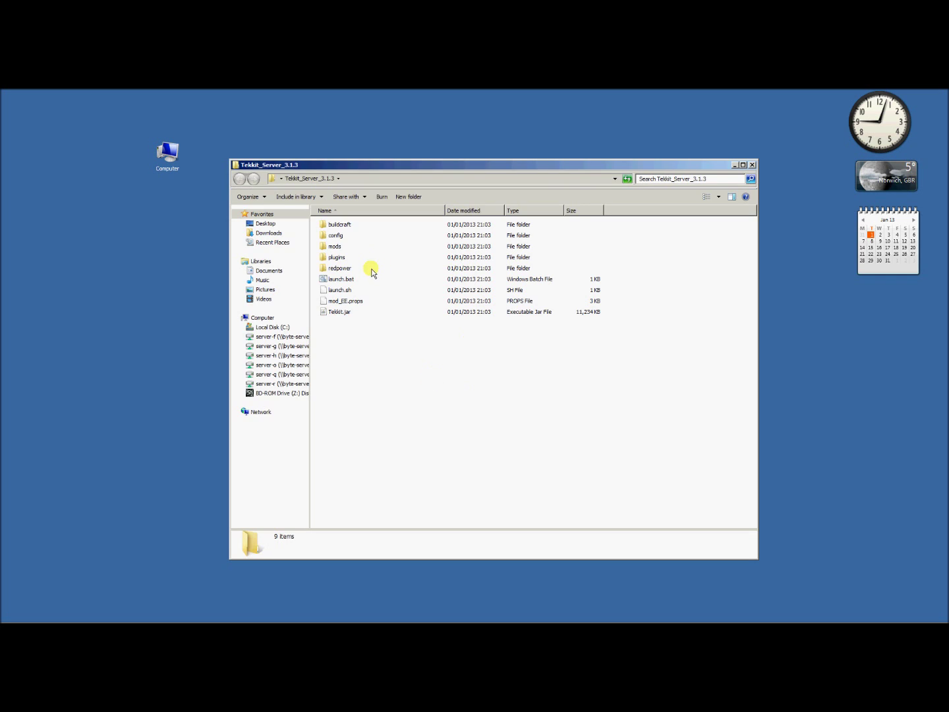
drag(271, 178, 200, 280)
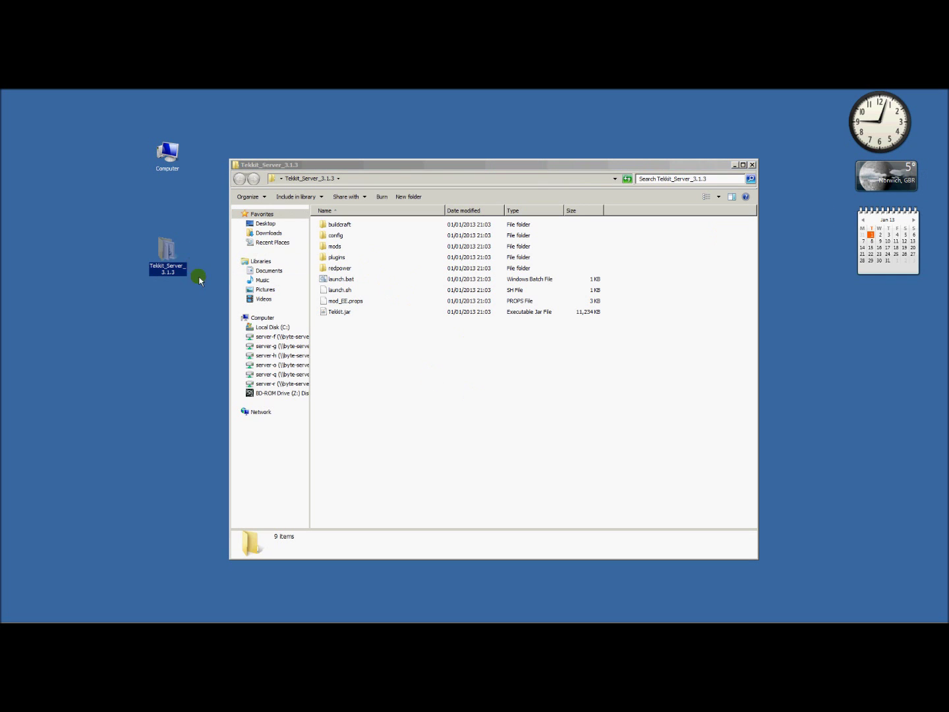
Step: Open launch.bat in Notepad and find the -Xmx3G maximum-memory setting
right_click(338, 282)
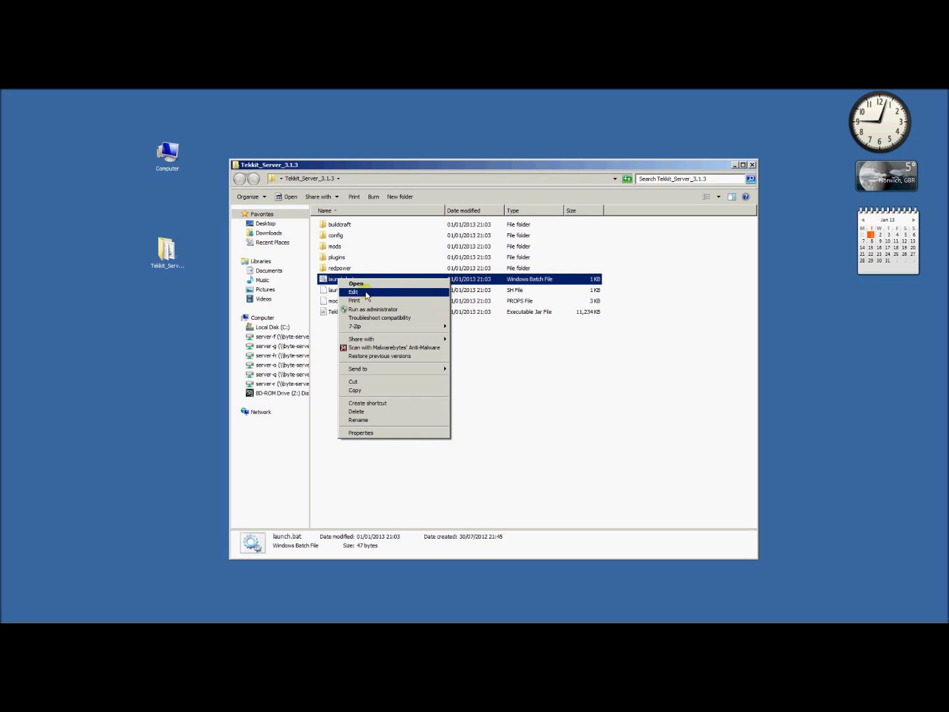
click(359, 284)
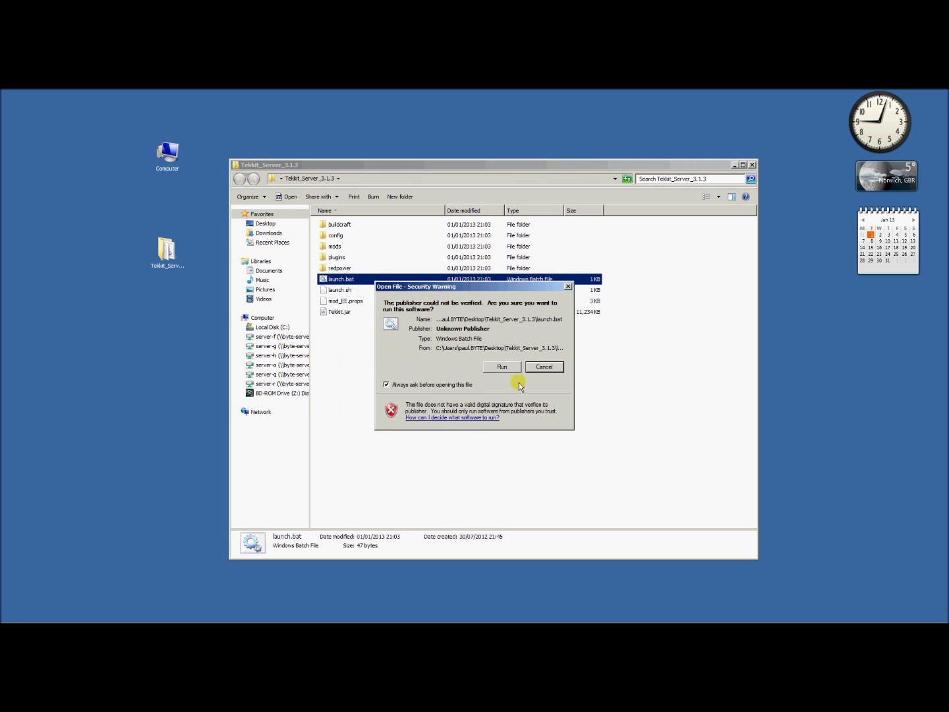
click(502, 366)
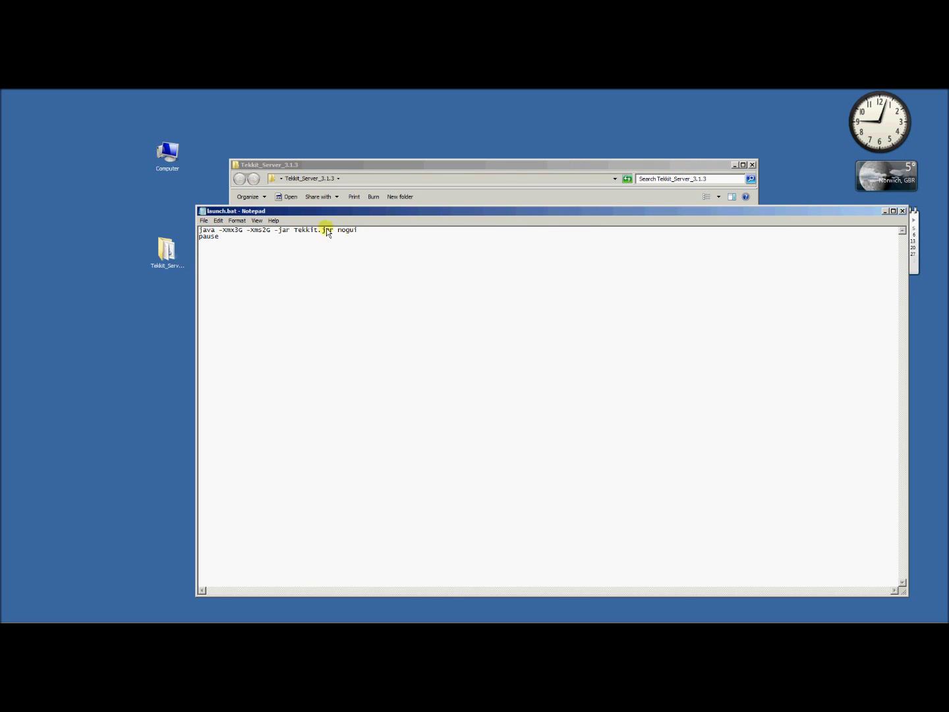
click(223, 234)
click(222, 230)
key(ctrl+a)
click(227, 230)
double_click(222, 229)
click(239, 245)
Step: Change the -Xmx maximum-memory digit in launch.bat and save it when closing Notepad
click(233, 229)
key(Delete)
text(8)
key(ctrl+a)
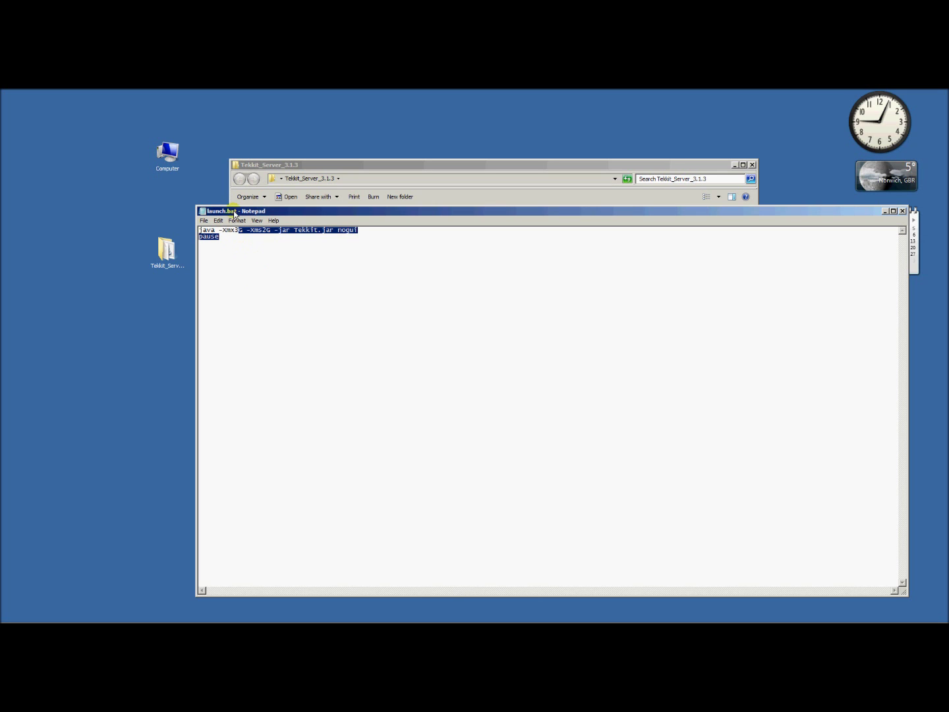
click(235, 236)
drag(233, 230, 238, 231)
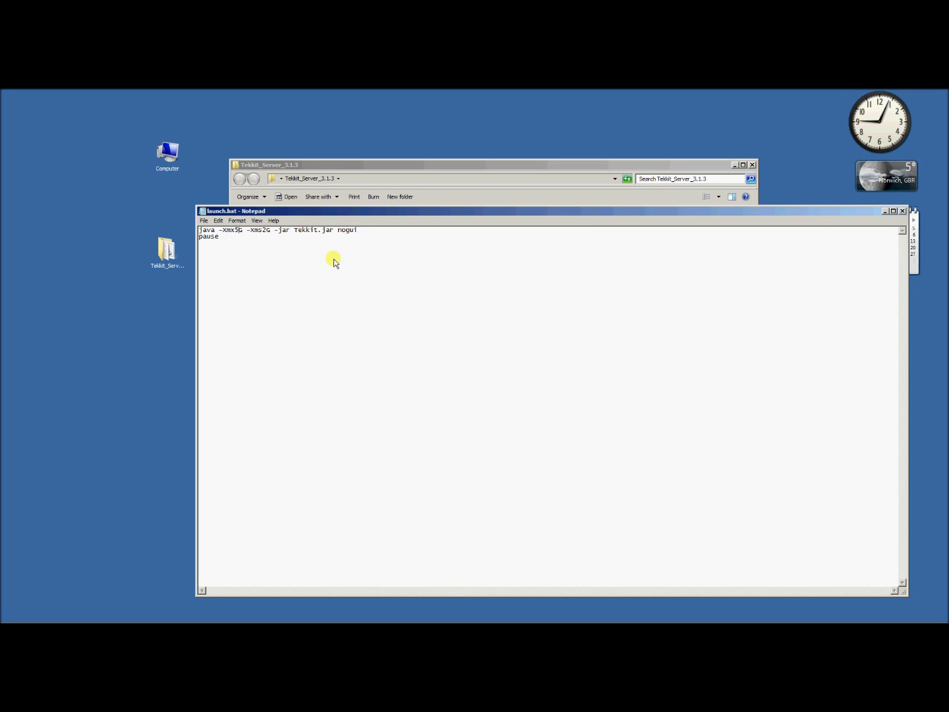
click(902, 211)
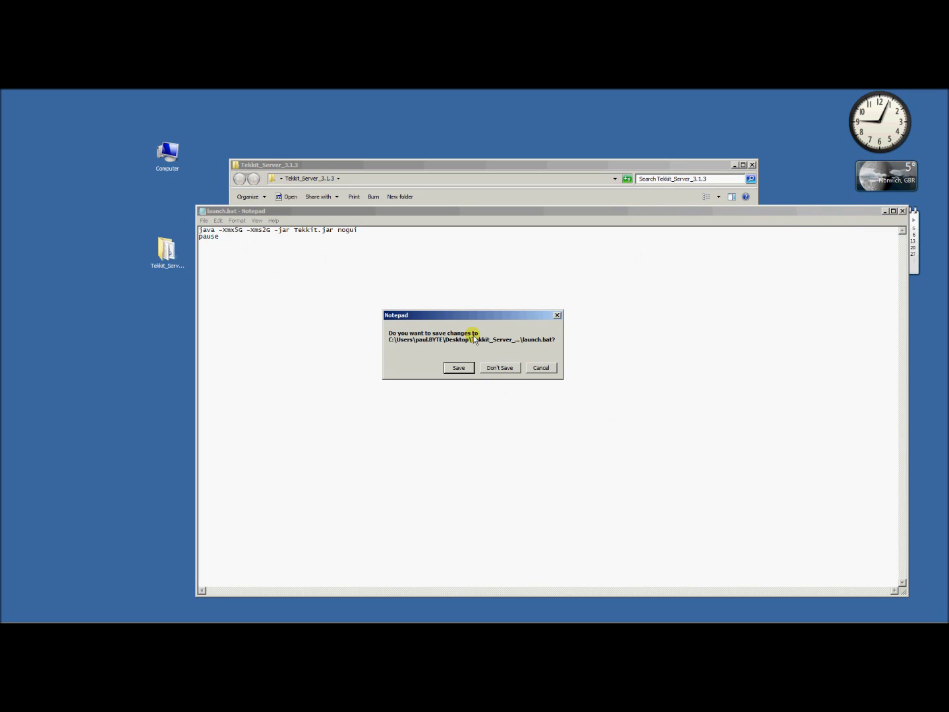
click(460, 368)
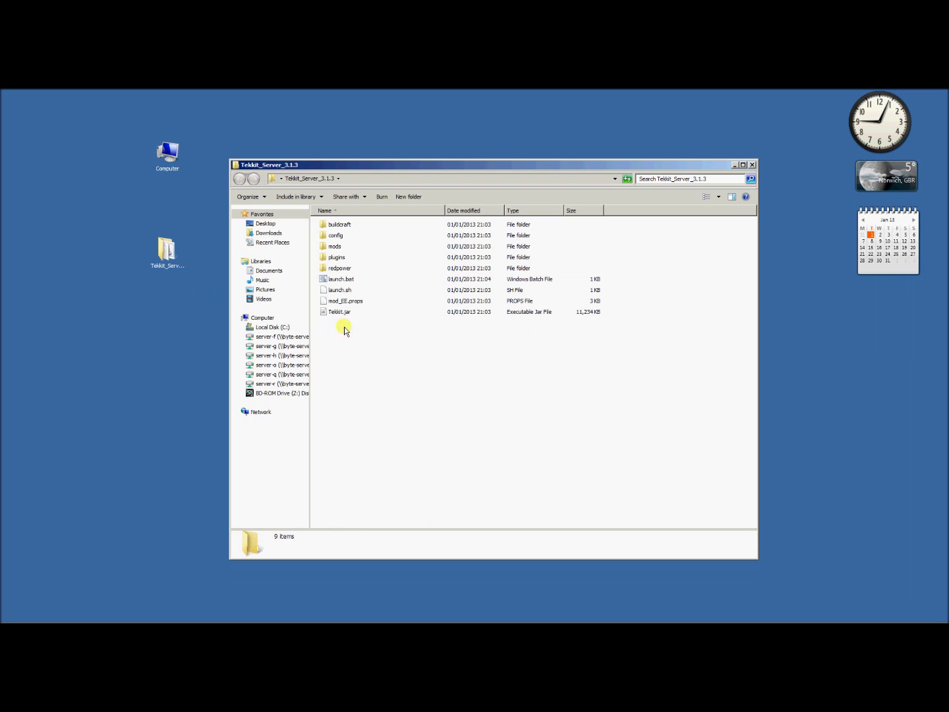
Step: Start the Tekkit server from launch.bat, allowing the unsigned file, and position its console window
click(342, 280)
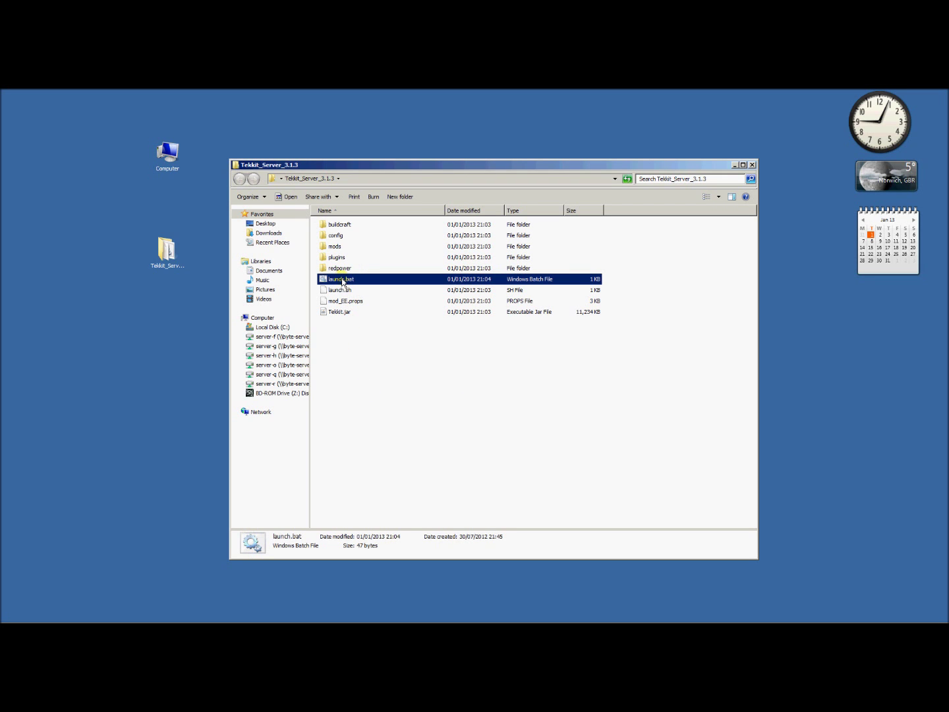
double_click(342, 281)
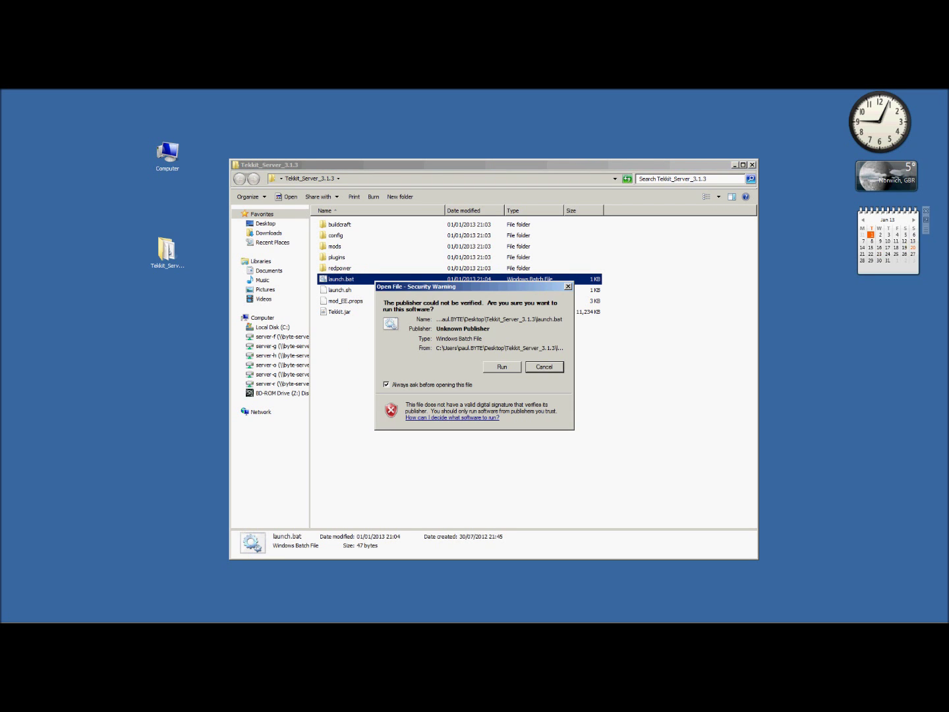
click(513, 364)
drag(701, 225, 434, 213)
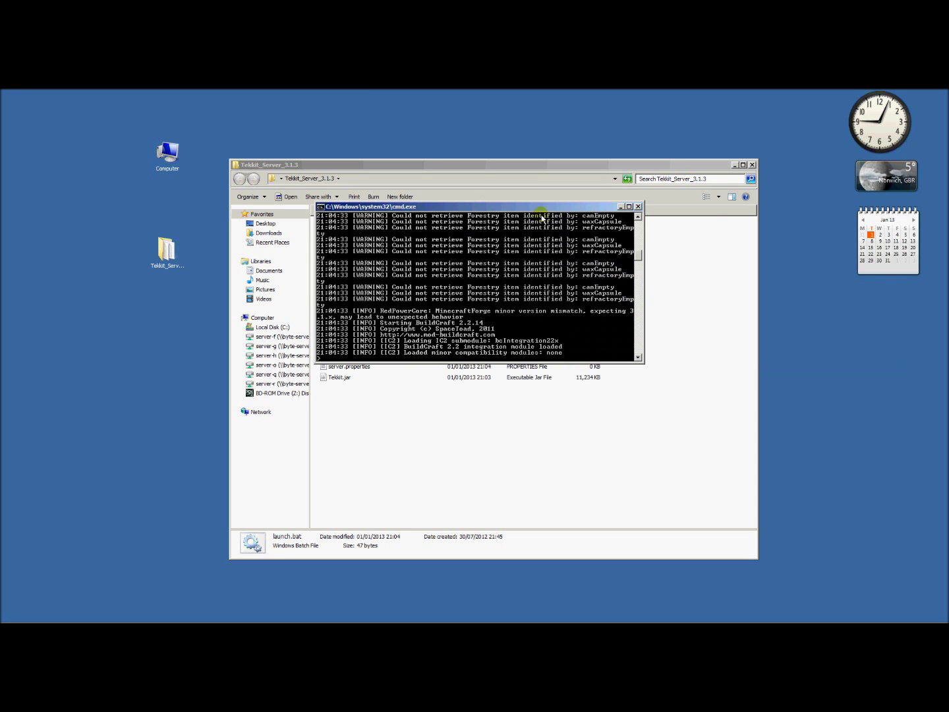
drag(544, 206, 726, 154)
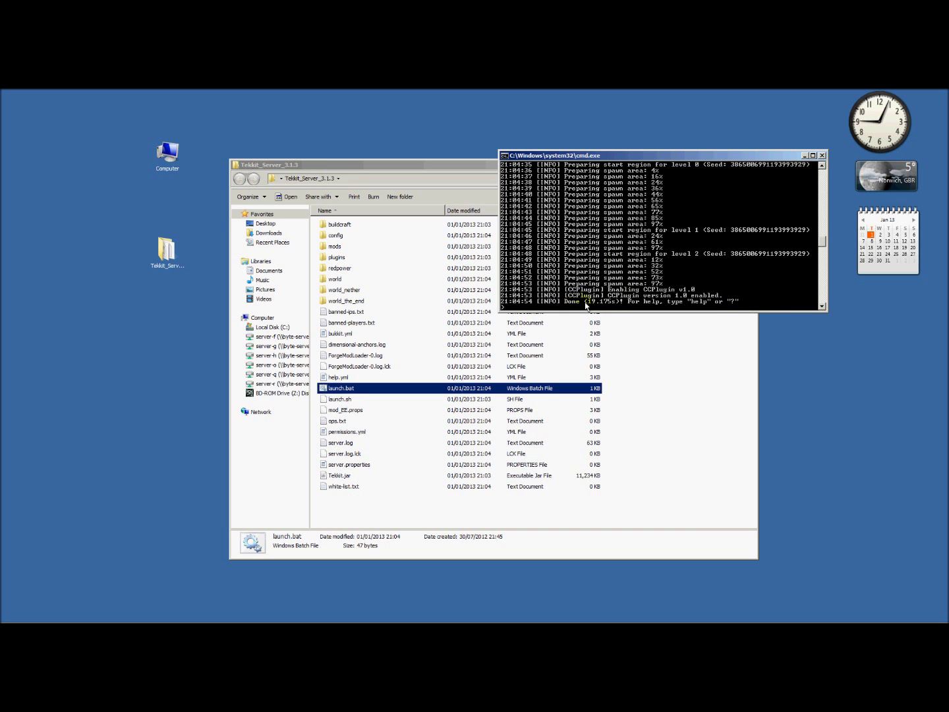
drag(822, 244, 822, 200)
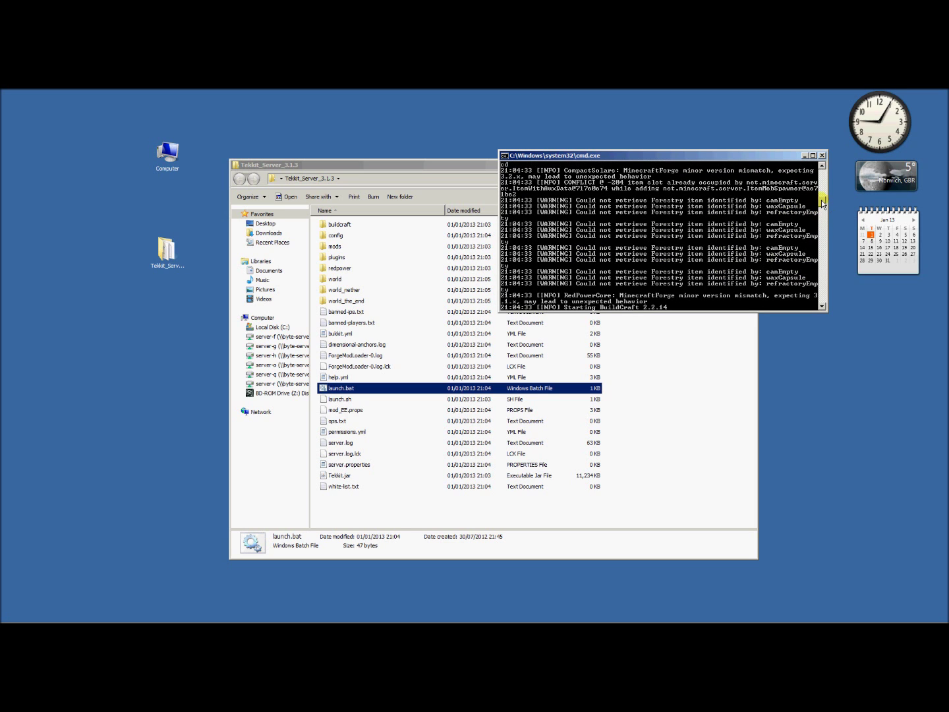
drag(823, 204, 822, 197)
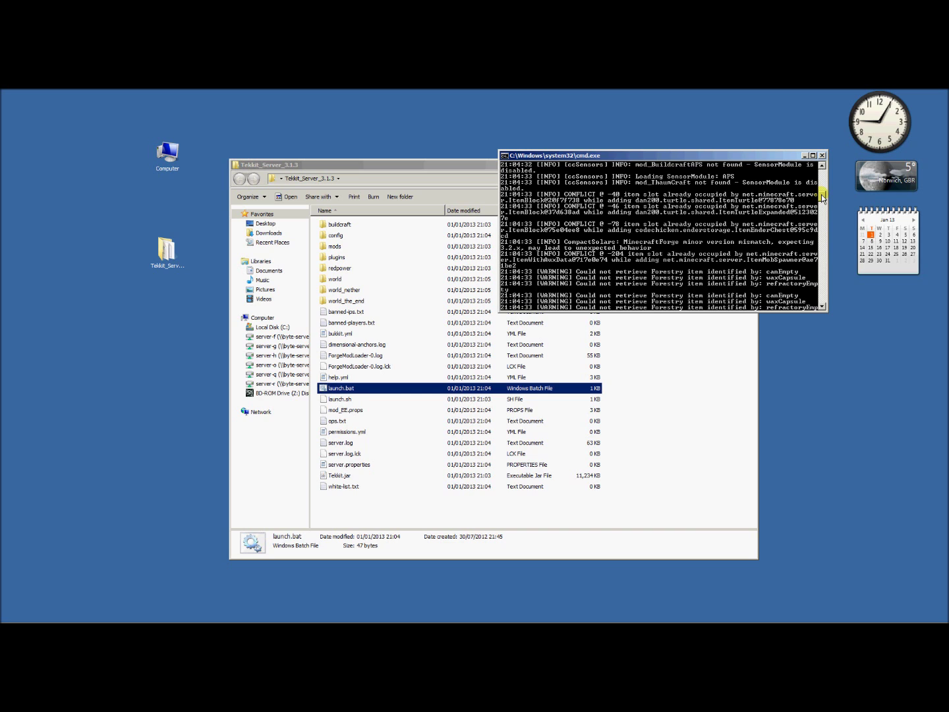
drag(823, 198, 822, 246)
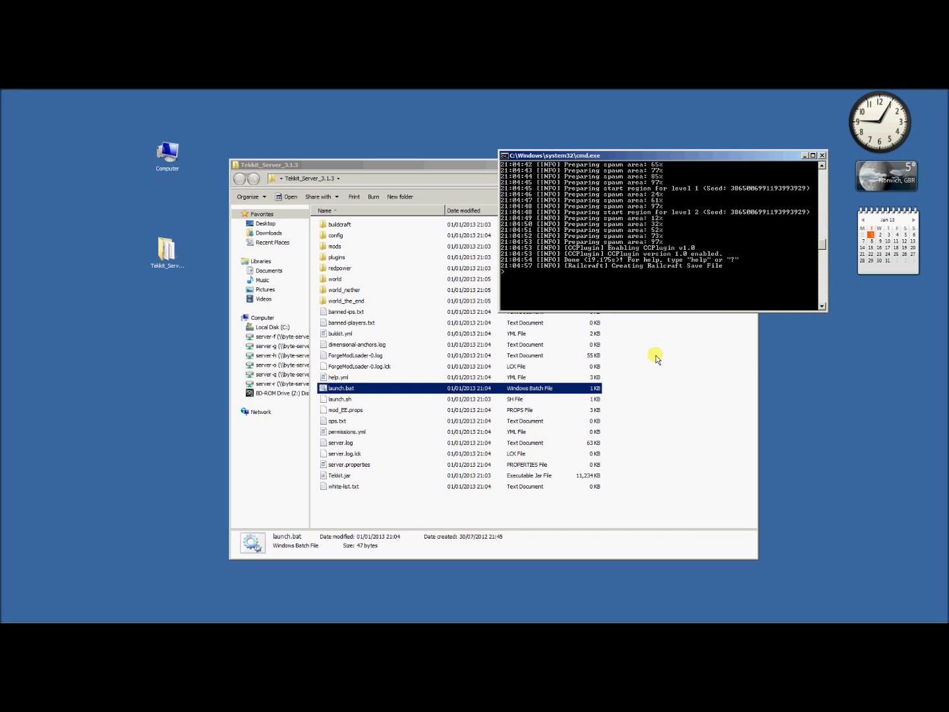
drag(649, 158, 470, 111)
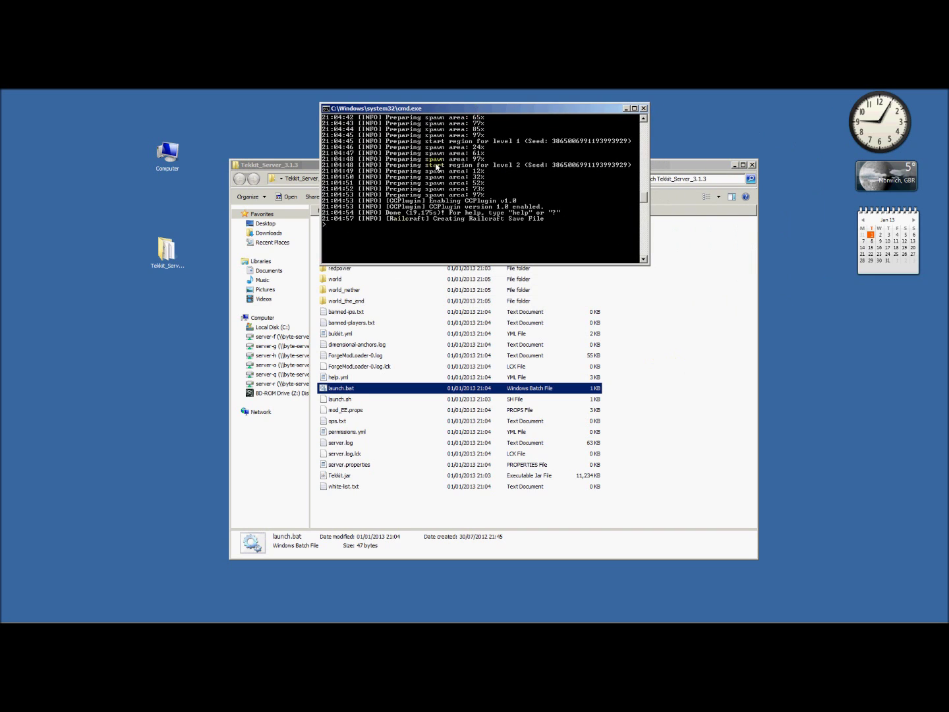
Step: Broadcast 'hi' from the server console with the say command
mouse_move(903, 244)
click(793, 243)
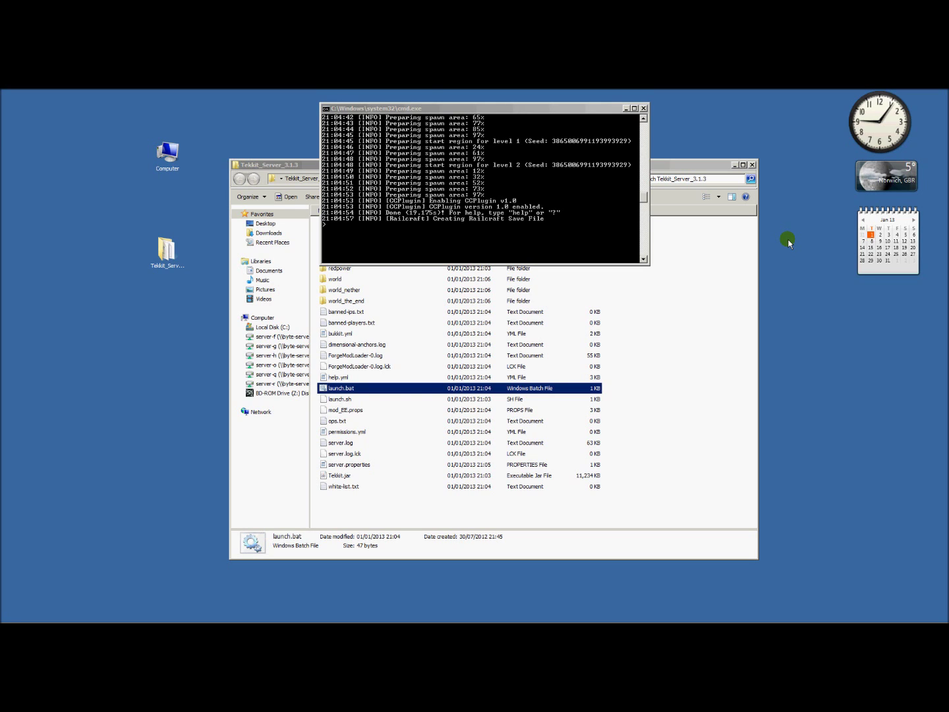
click(403, 216)
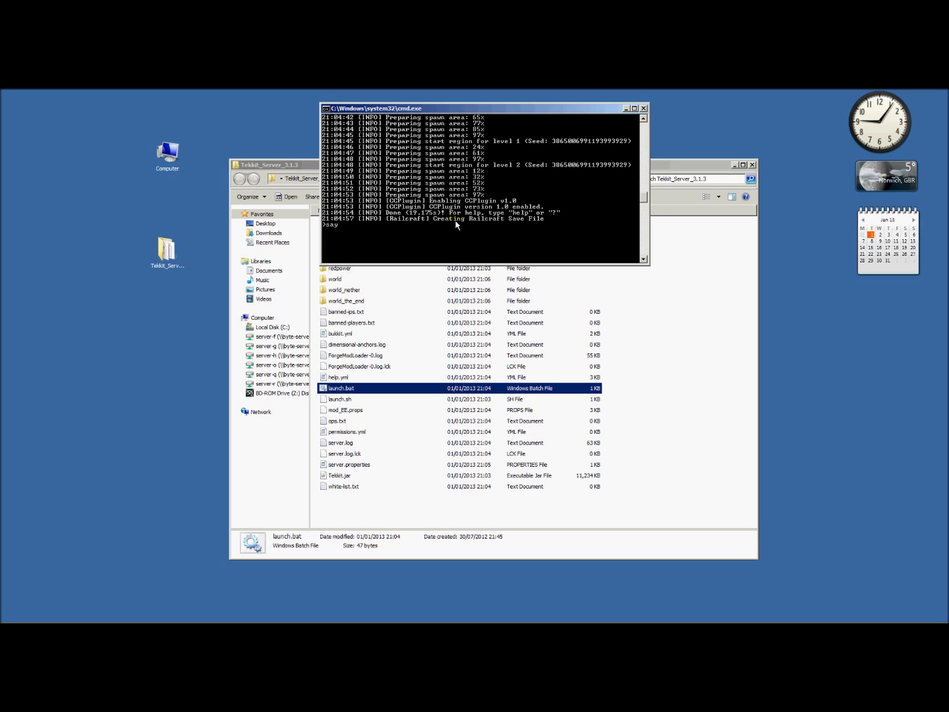
key(Return)
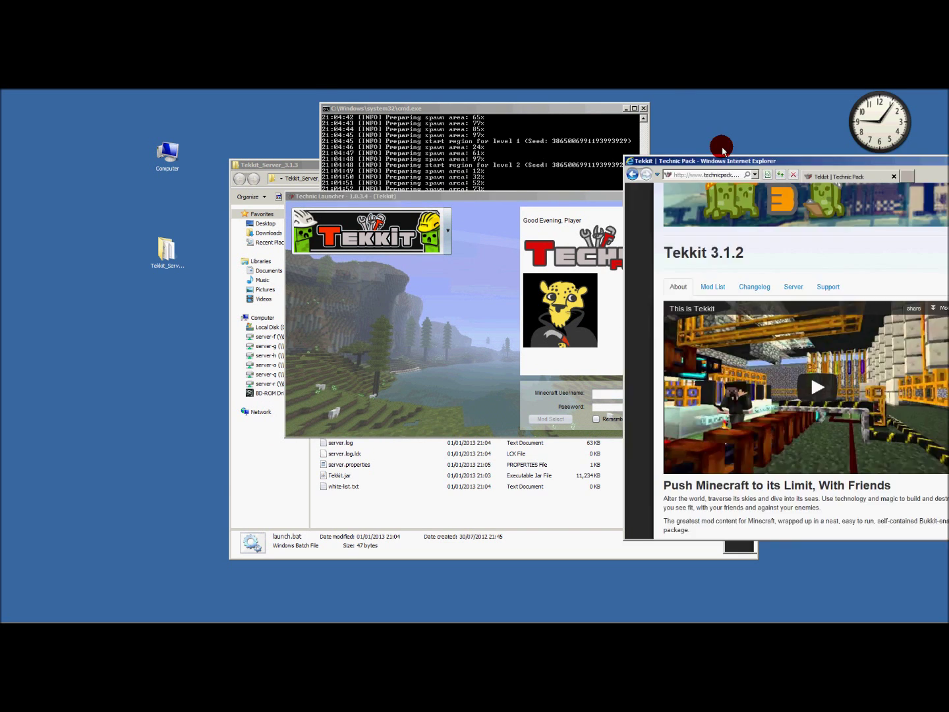
Step: Move the browser aside and keep Tekkit chosen in the launcher's modpack list
drag(870, 199, 348, 144)
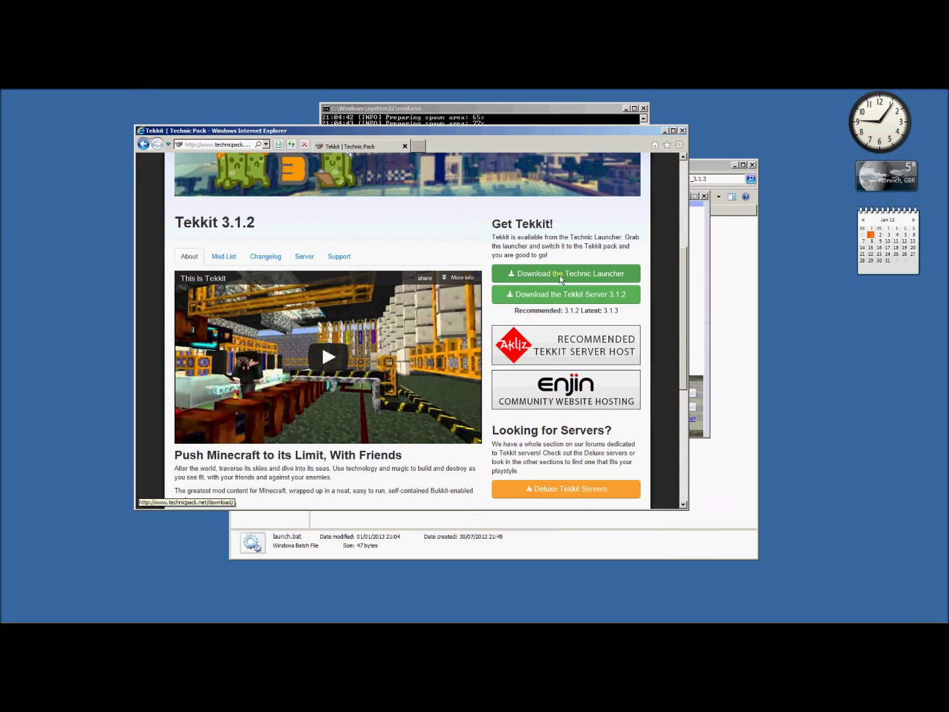
drag(481, 141, 948, 196)
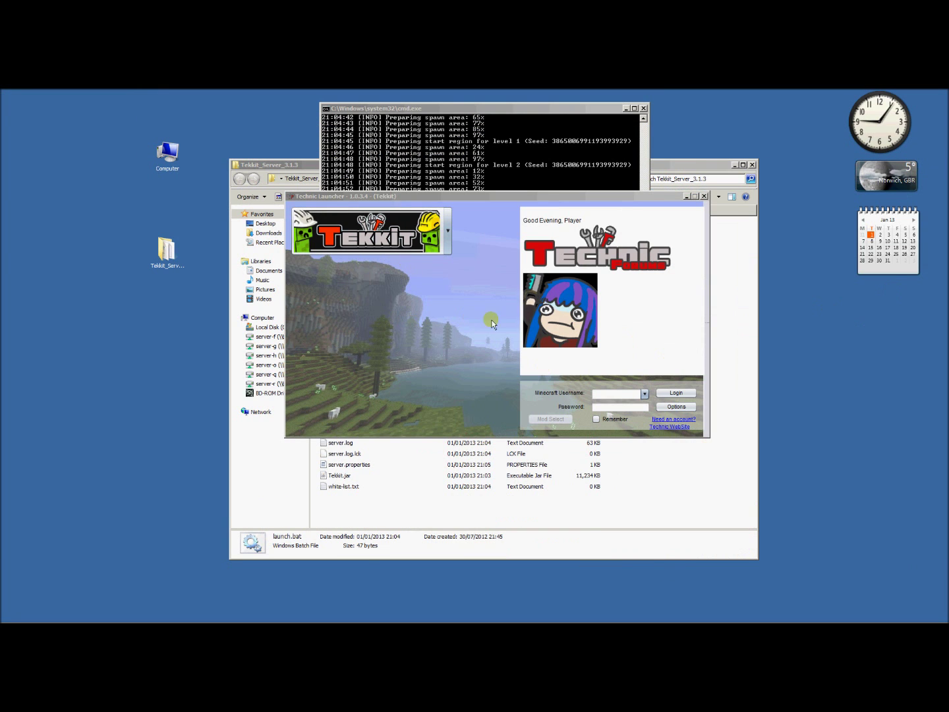
click(448, 232)
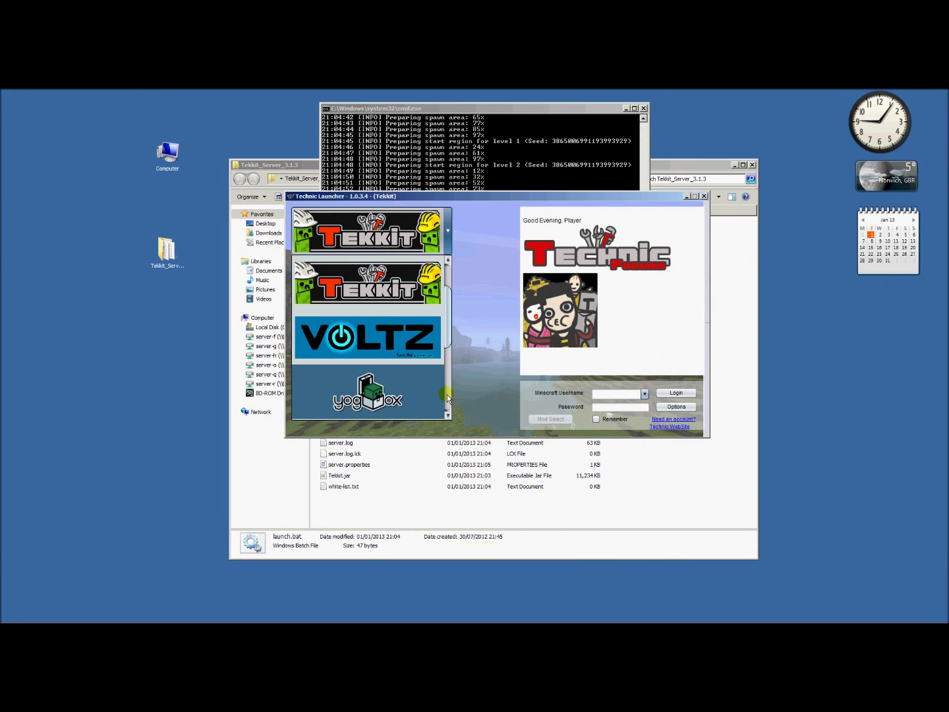
scroll(446, 351, down, 1)
mouse_move(448, 340)
mouse_down()
mouse_move(449, 391)
mouse_move(462, 255)
mouse_up()
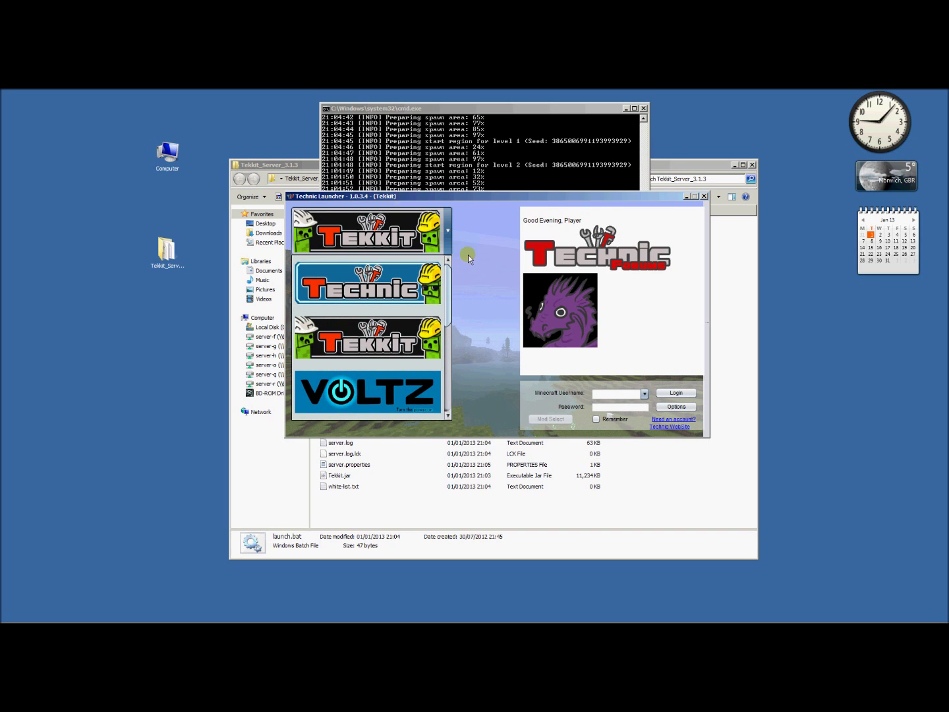
click(368, 343)
Step: Fill in the Minecraft username and account password on the launcher login form
click(605, 395)
text(hmmcrunchy)
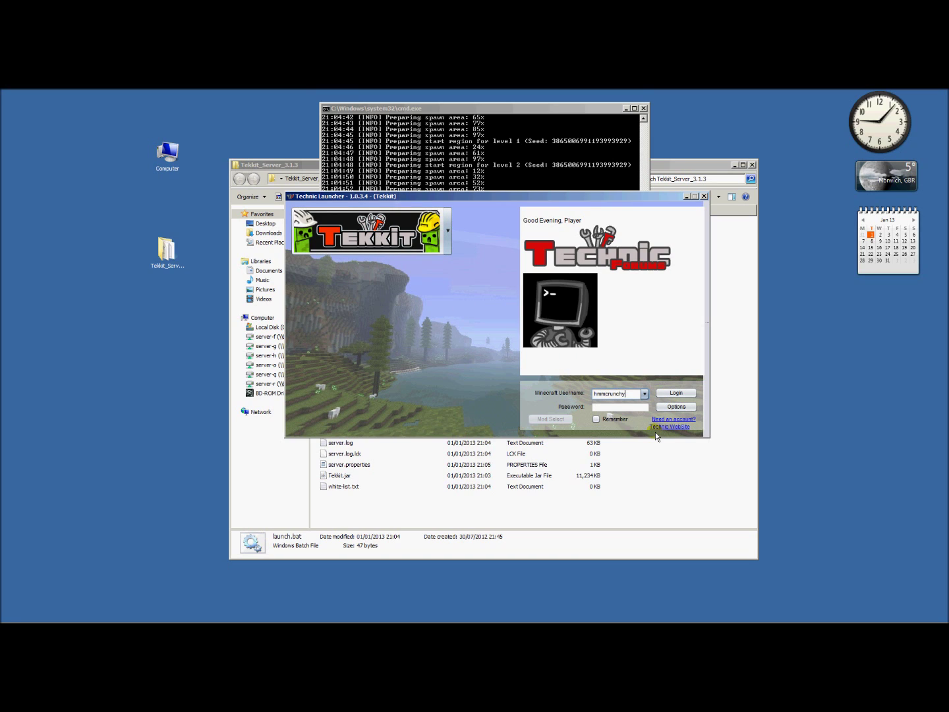
key(Tab)
text(*)
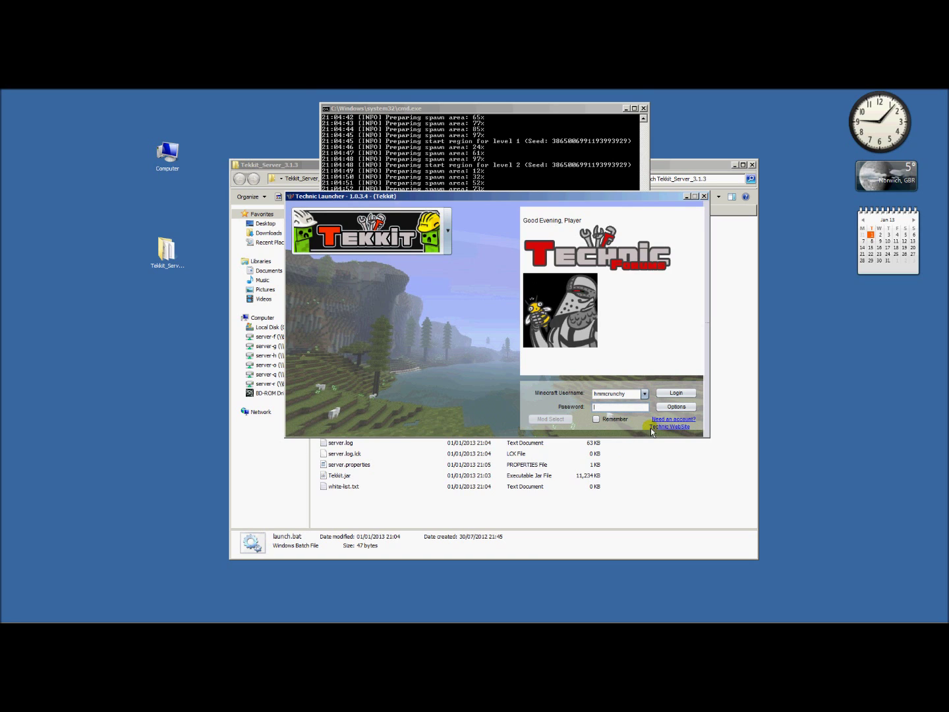
text(*****)
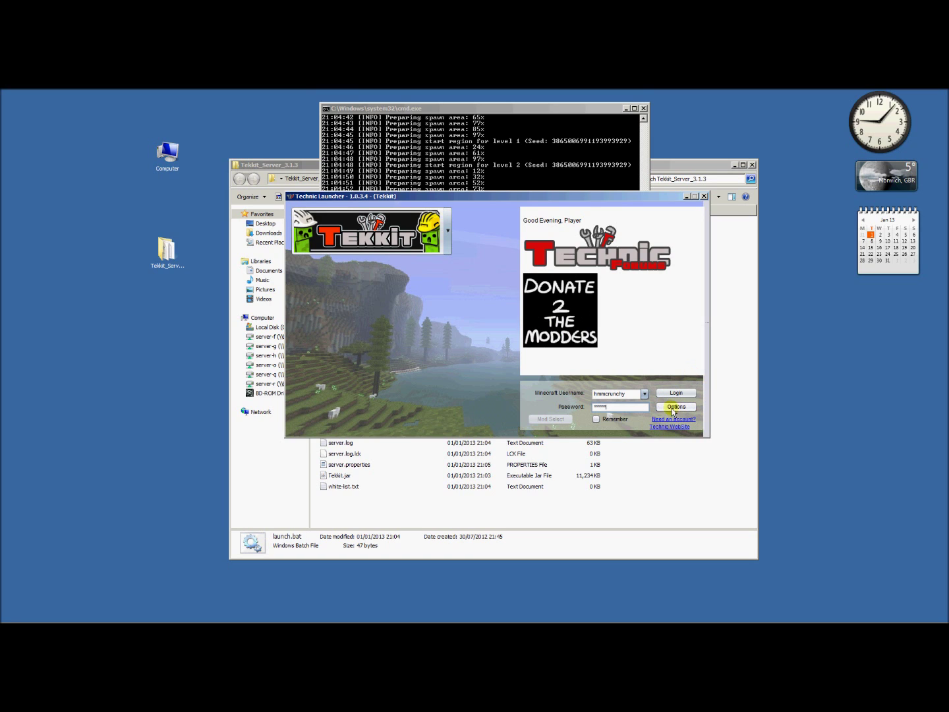
Step: In launcher Options, keep modpack build 3.1.3 Latest and set memory allocation to 2 GB
click(672, 407)
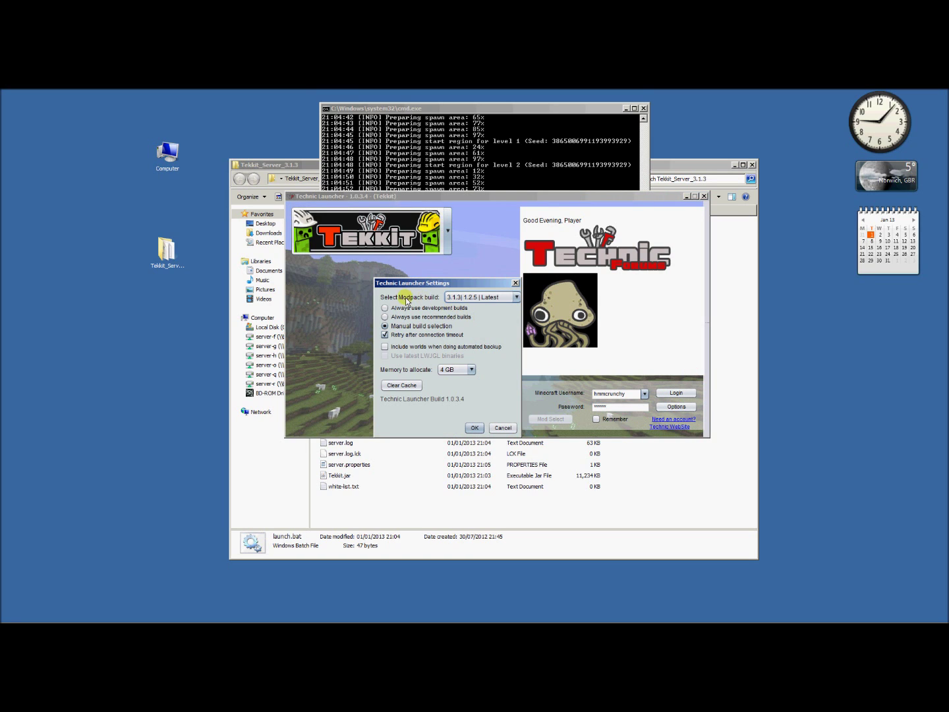
click(476, 298)
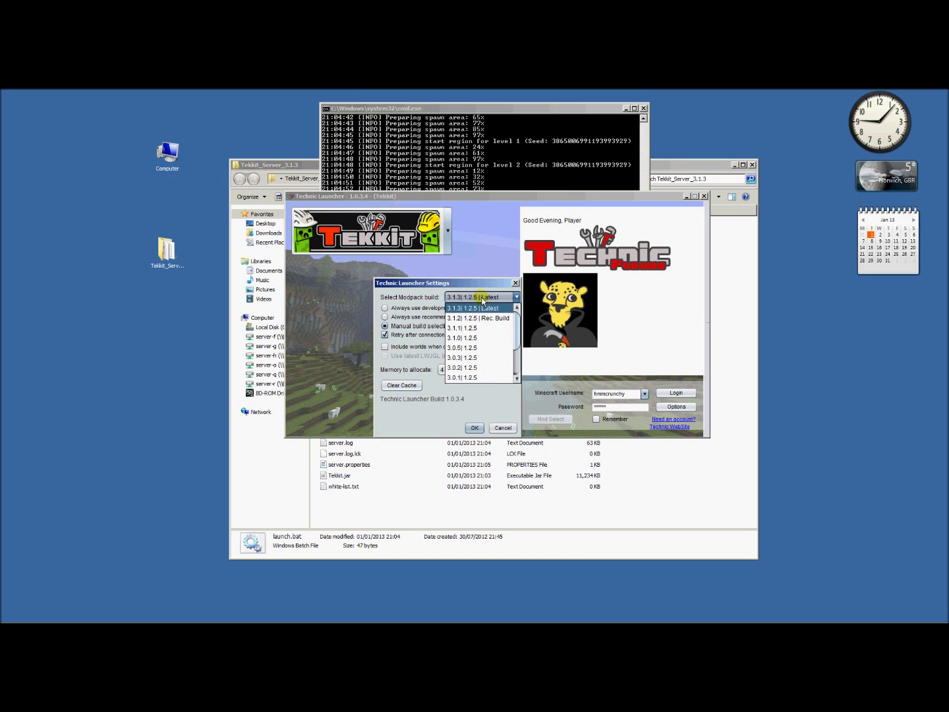
click(516, 298)
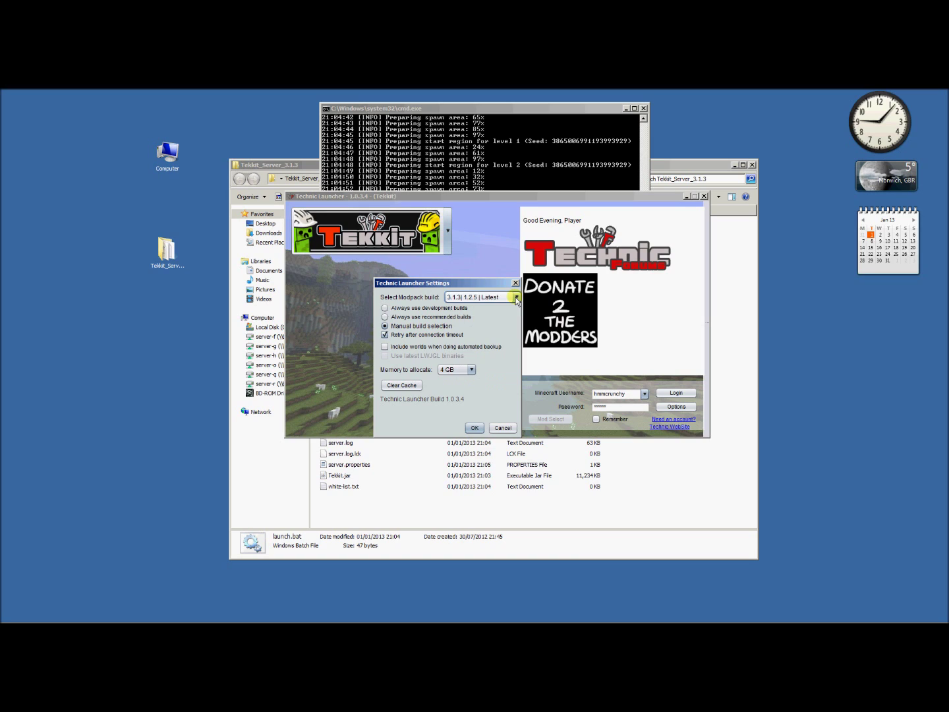
click(472, 371)
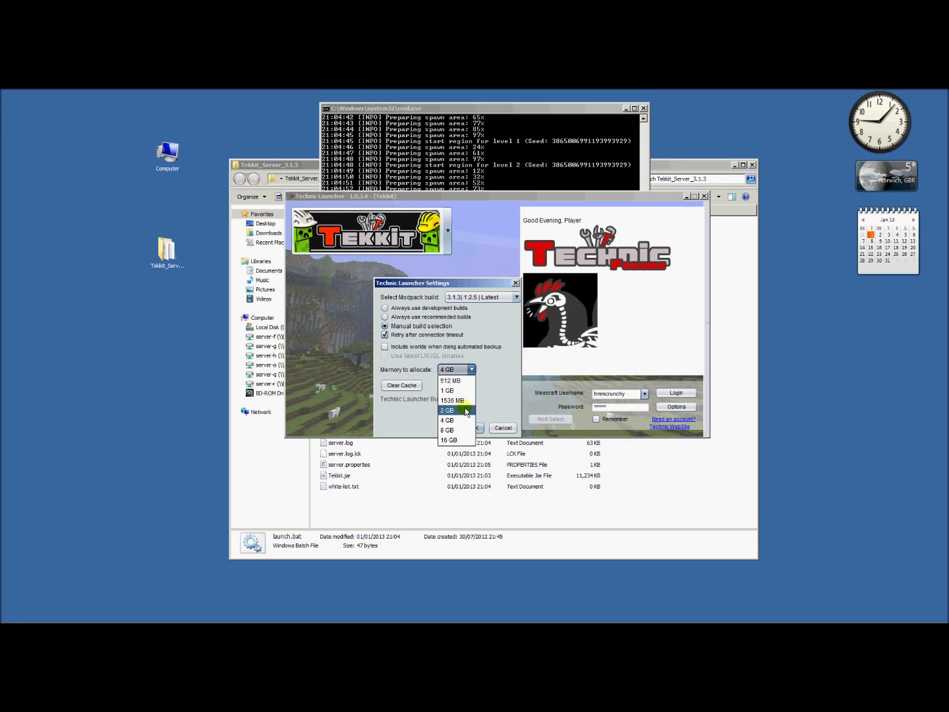
click(471, 369)
click(472, 369)
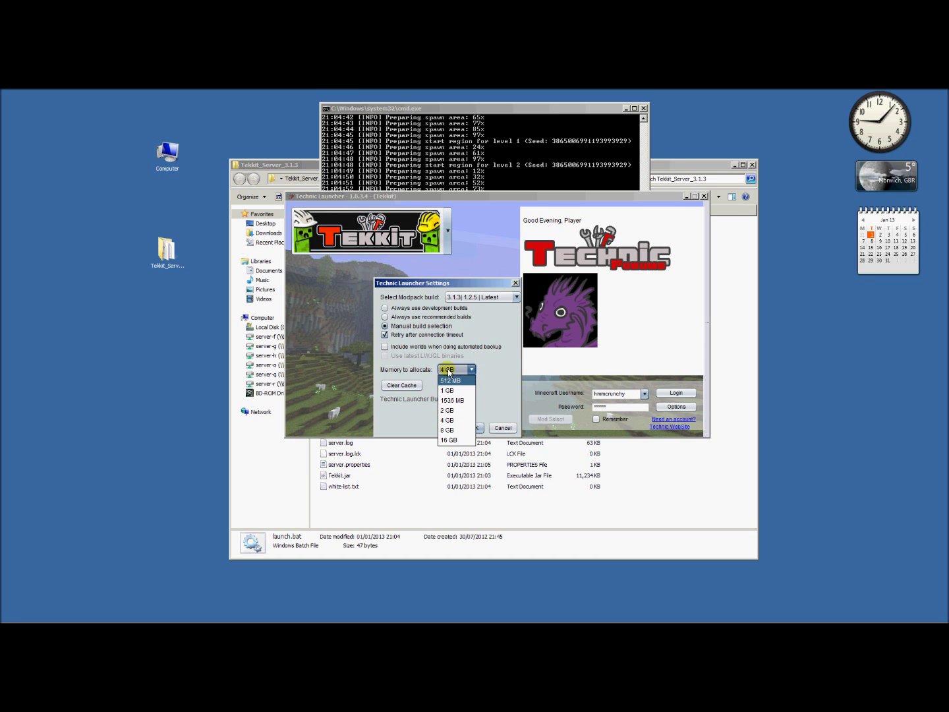
click(455, 410)
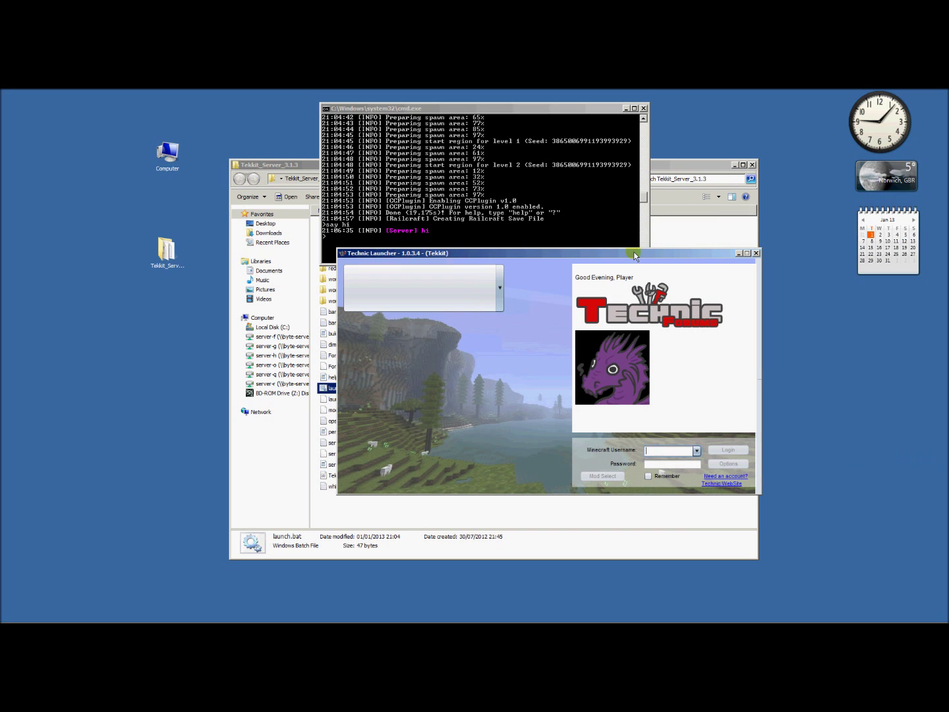
Step: Choose the Tekkit modpack, log in with the Minecraft username and password, and launch
click(486, 294)
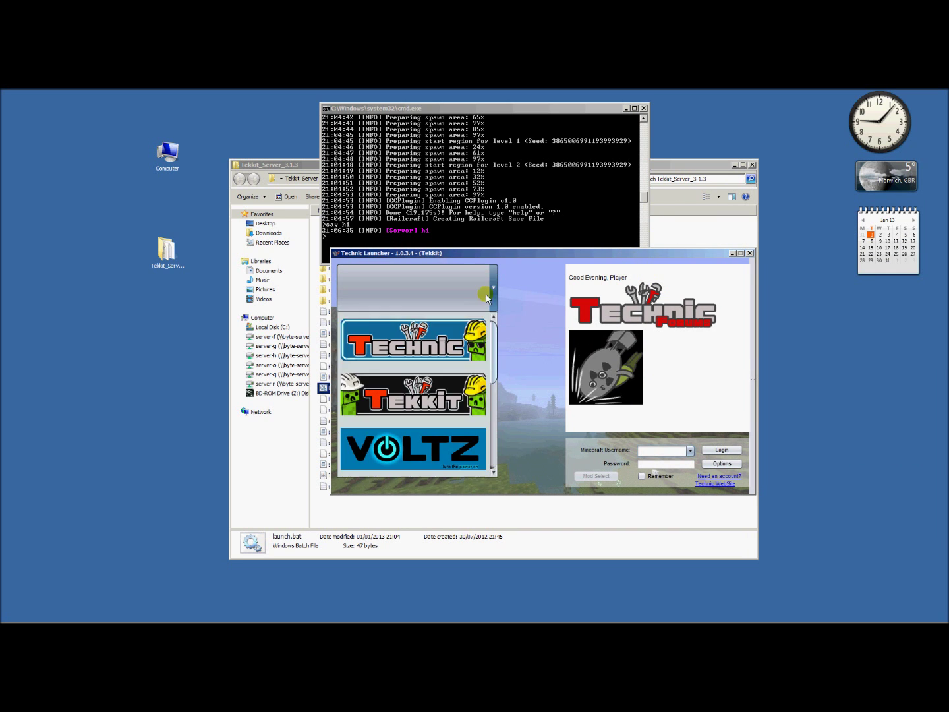
click(430, 398)
click(674, 452)
text(hmmorunchy)
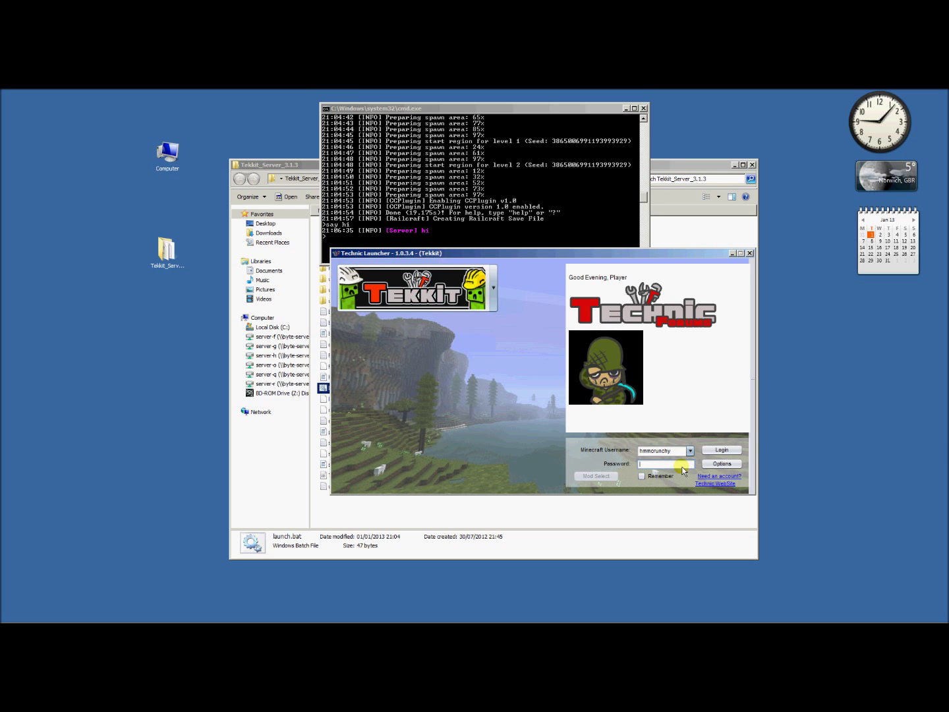
key(Tab)
text(******)
key(Return)
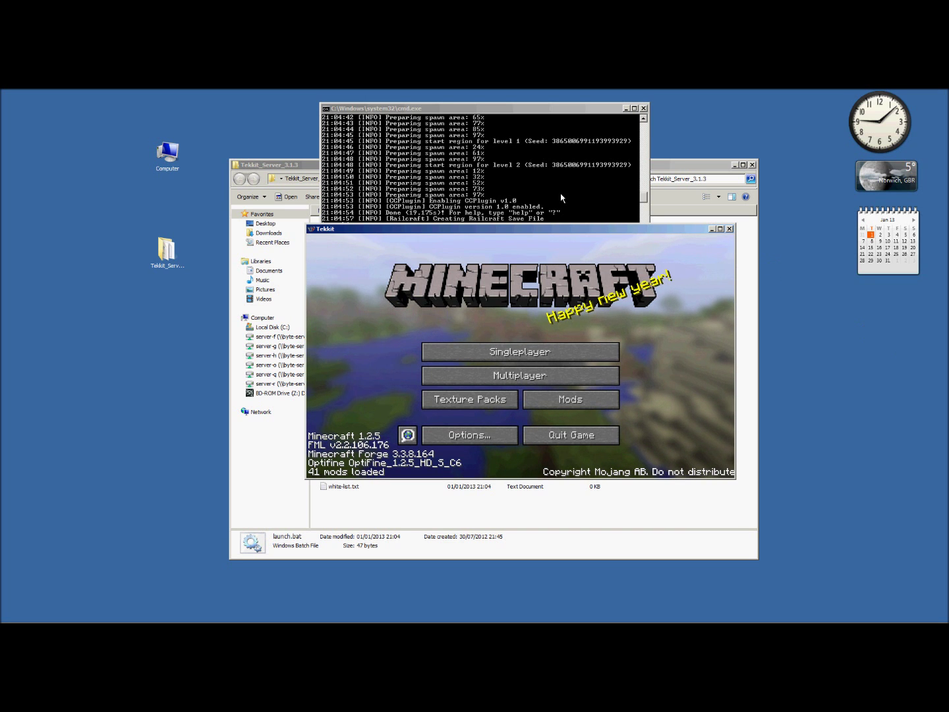
Step: Add a localhost entry to the multiplayer server list and join it
drag(493, 230, 465, 284)
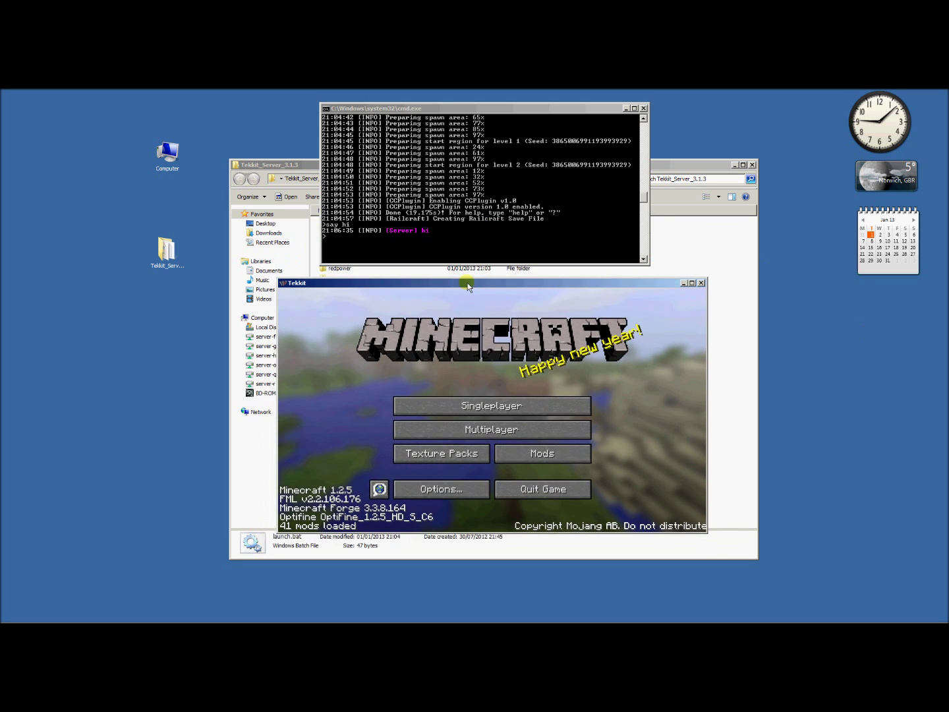
click(465, 432)
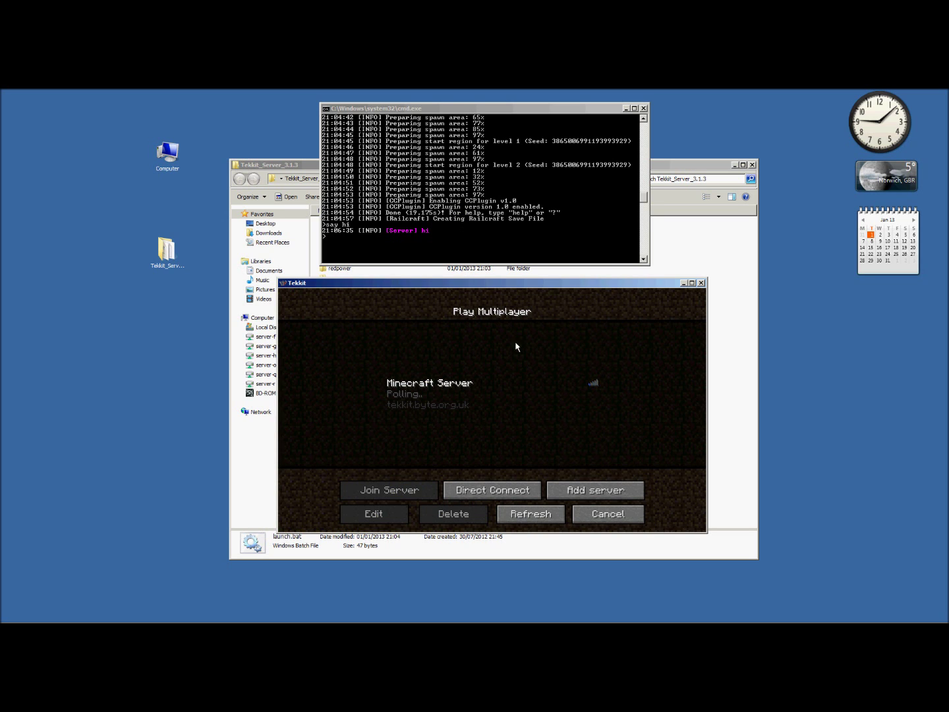
click(577, 490)
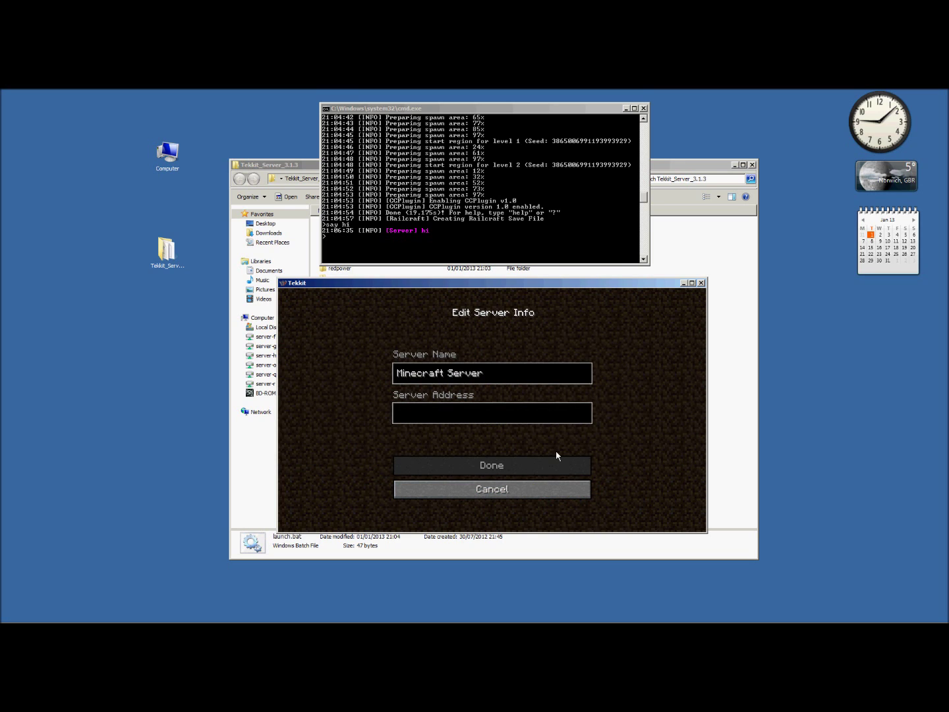
text(localhost)
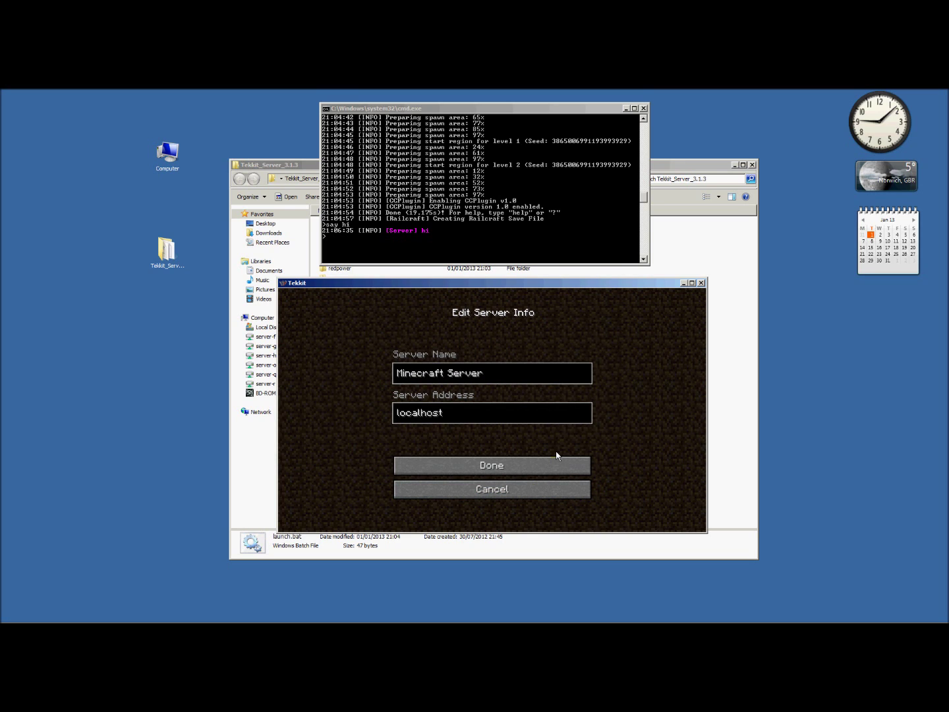
click(526, 467)
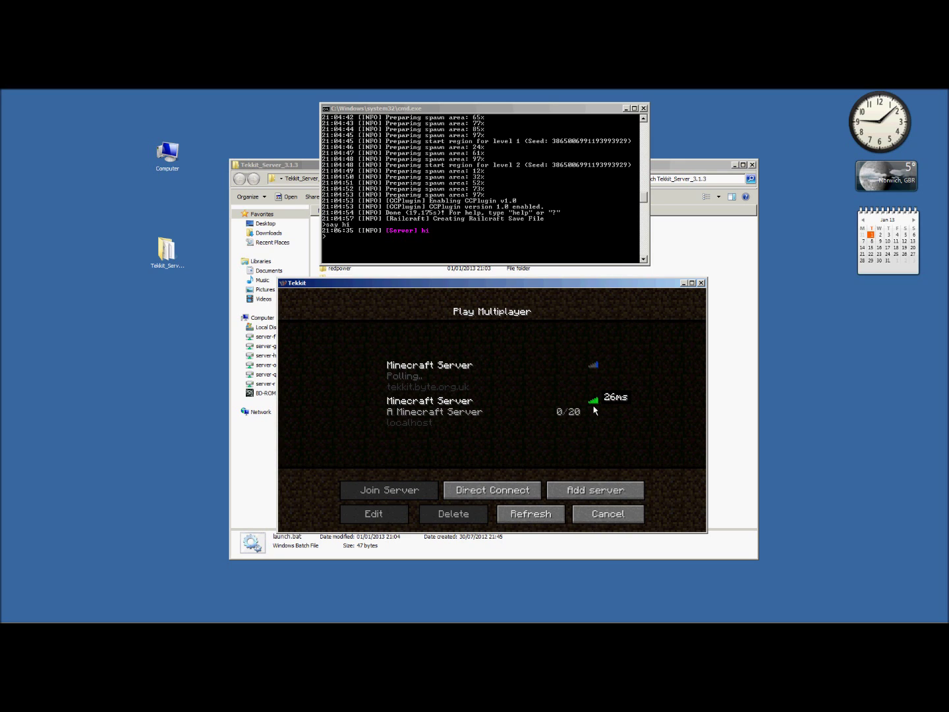
click(452, 421)
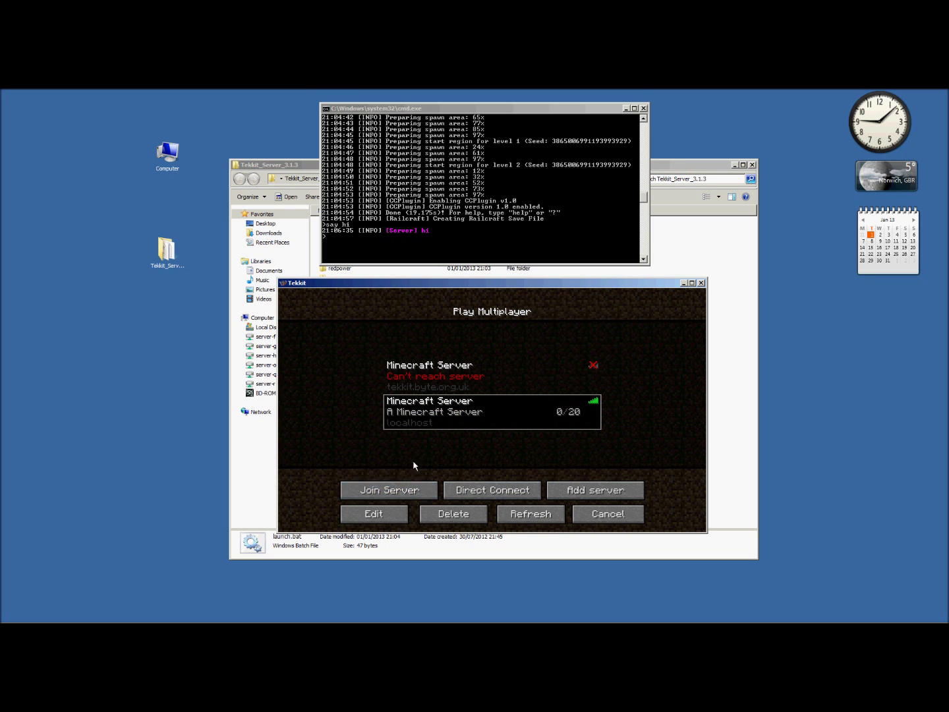
click(407, 491)
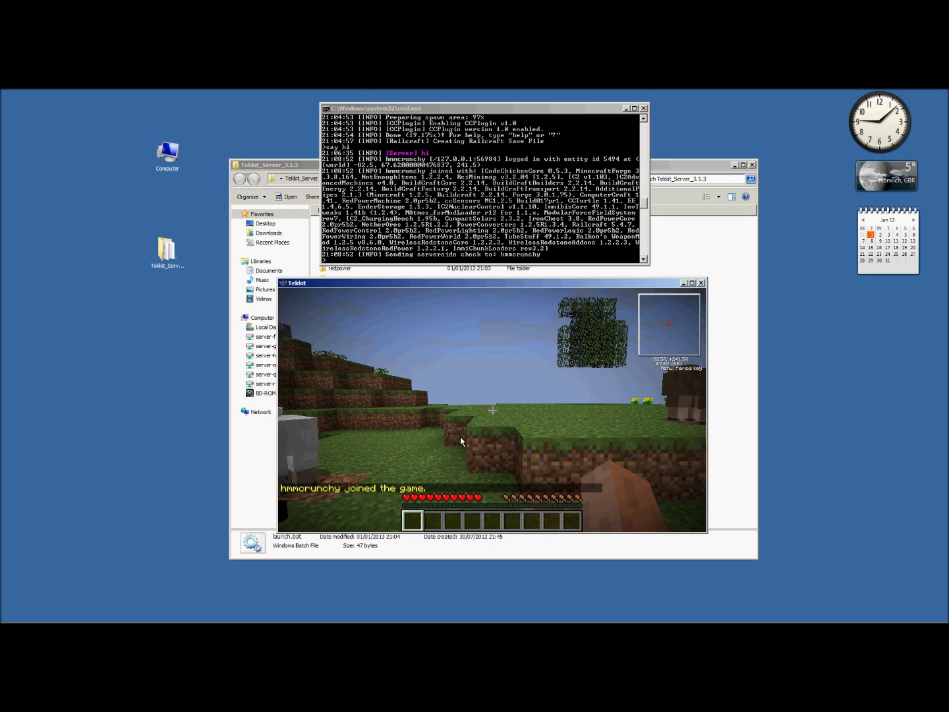
Step: Walk past the sheep and across the grassland toward the river, then focus the server console
key(w)
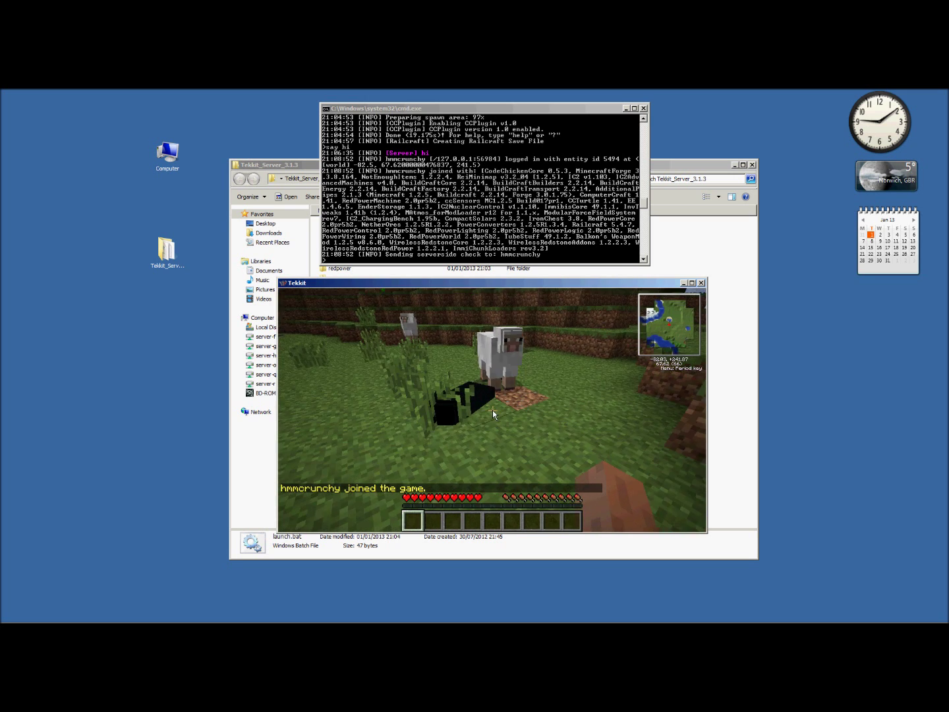
key(w)
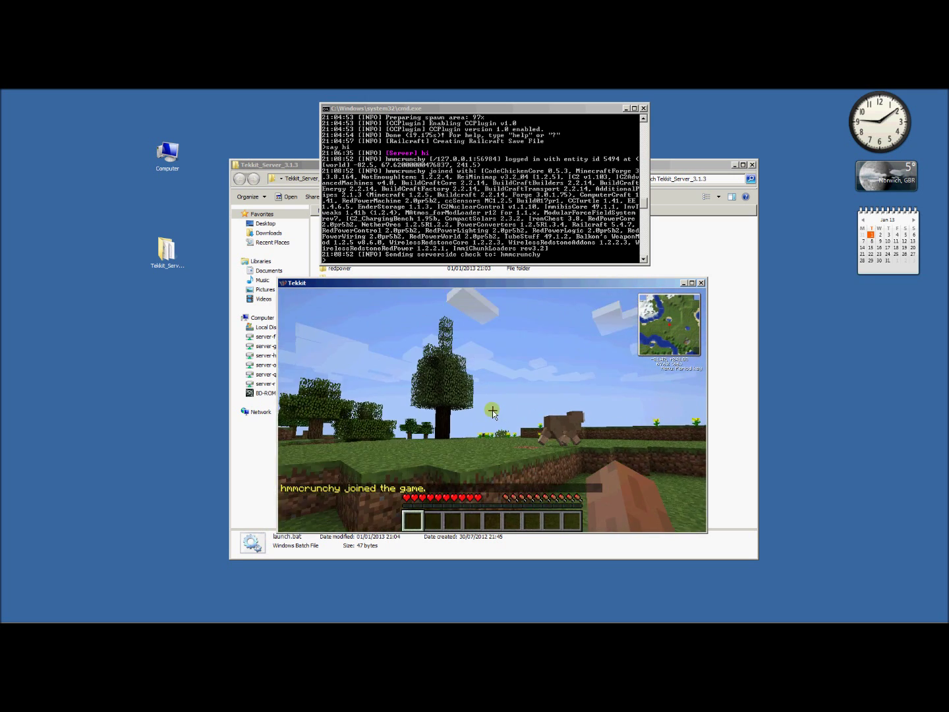
key(w)
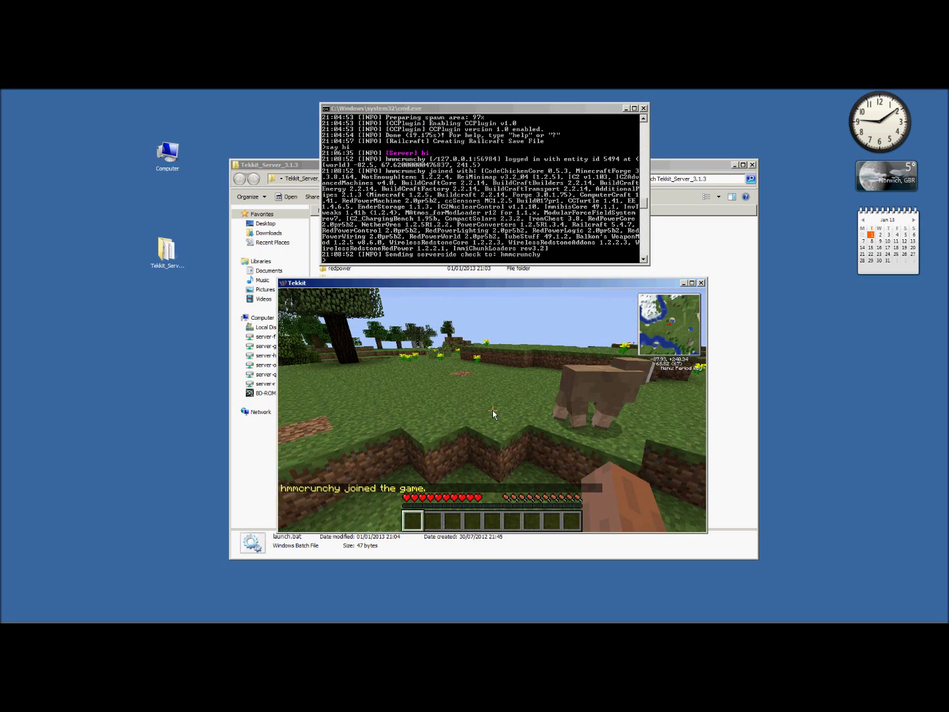
key(w)
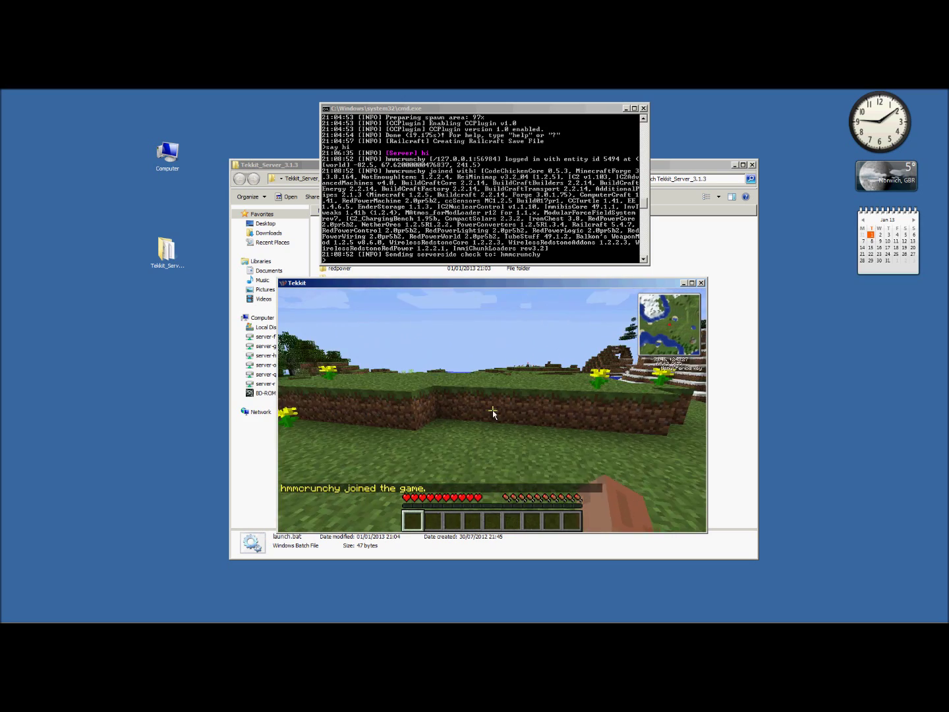
key(w)
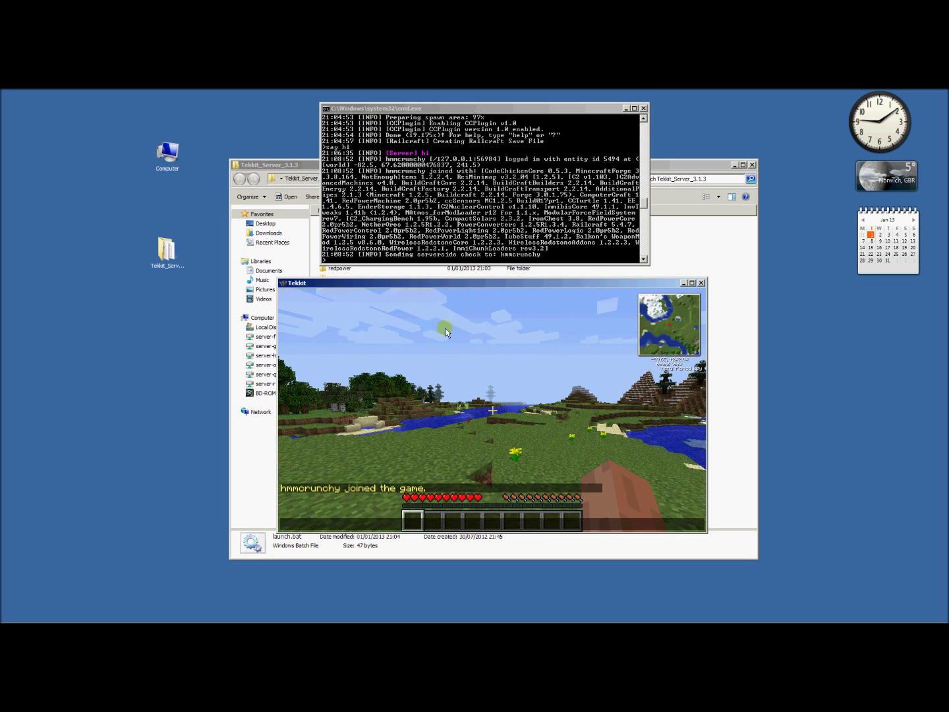
click(417, 234)
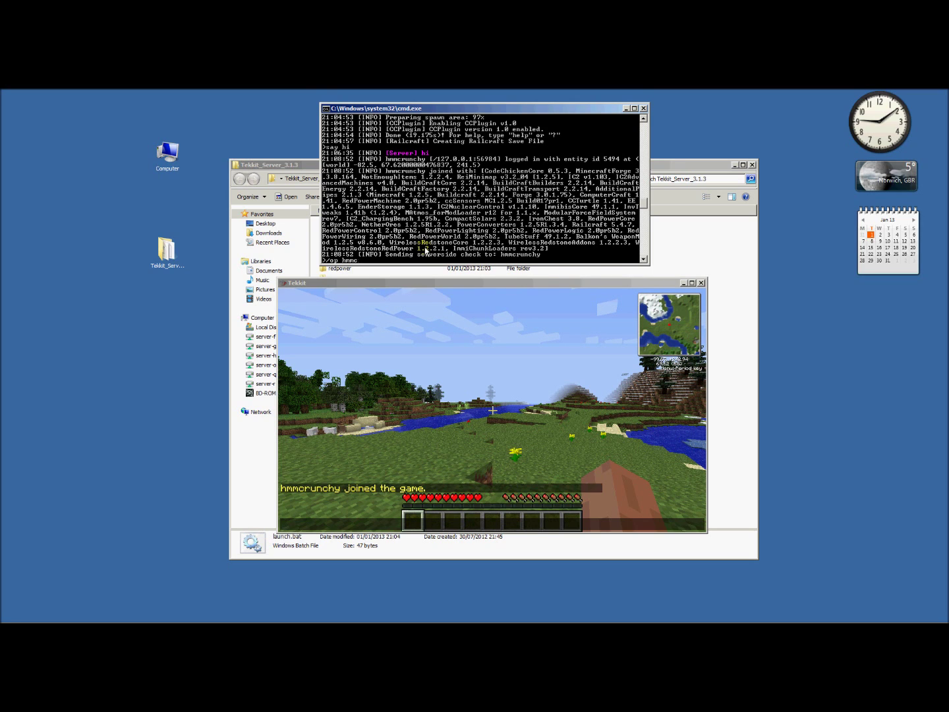
Step: Make the player a server operator with op, then broadcast 'hi' with say
key(Return)
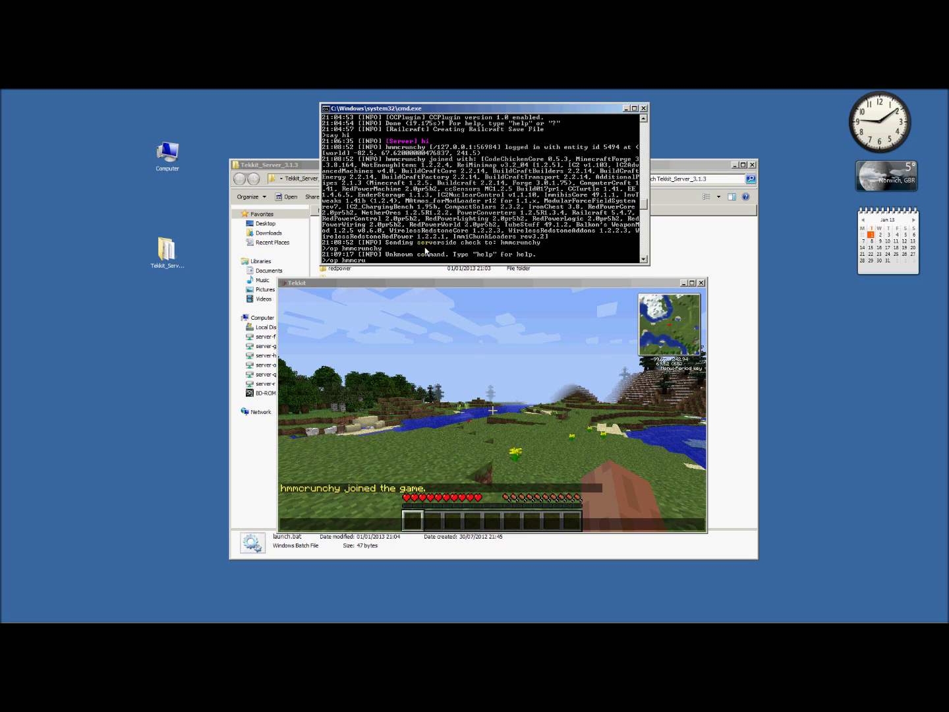
key(Return)
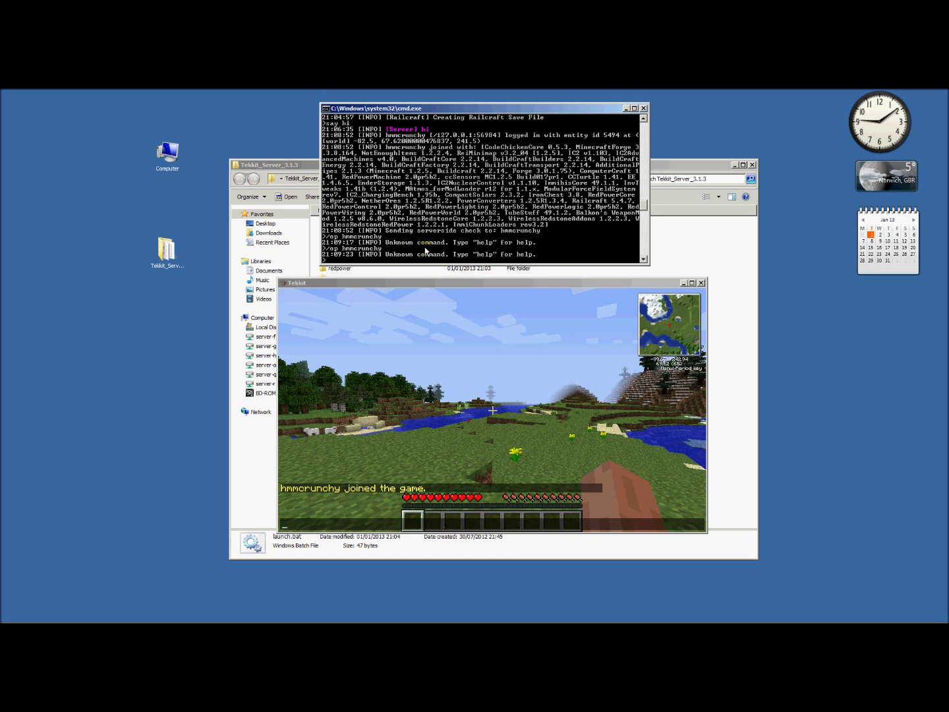
text(op hmmcrunchy)
key(Return)
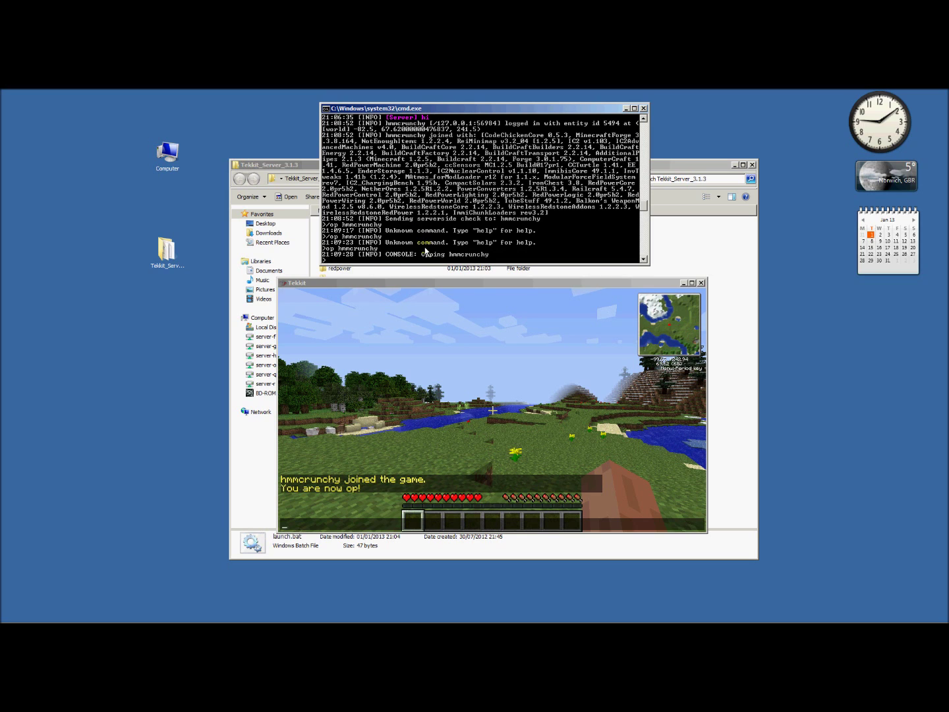
text(say hi)
key(Return)
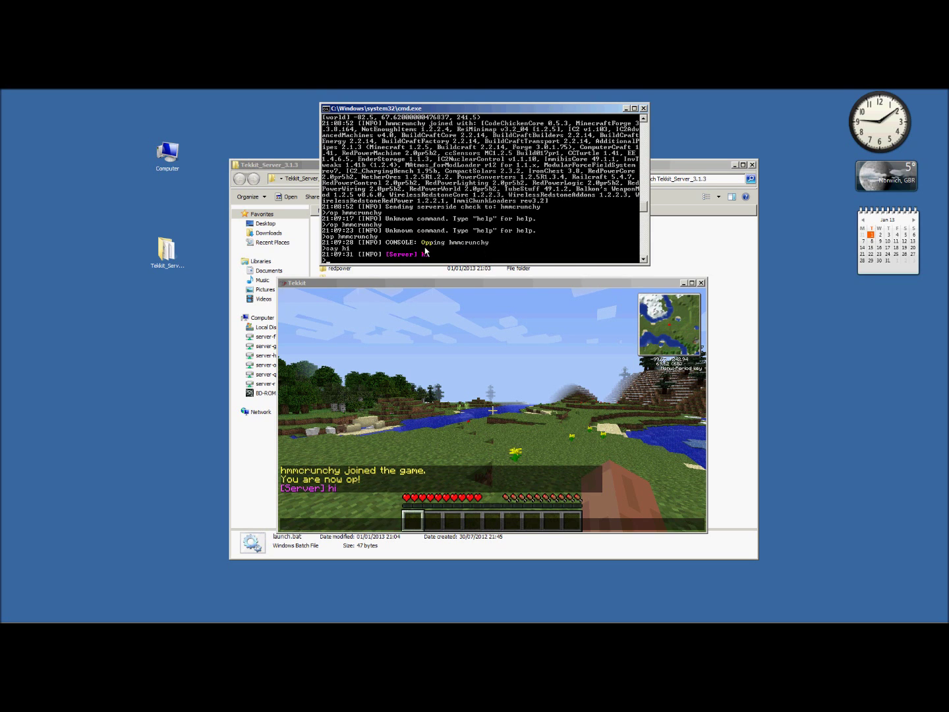
Step: Back in the game, dig into the grass and dirt blocks ahead
click(407, 368)
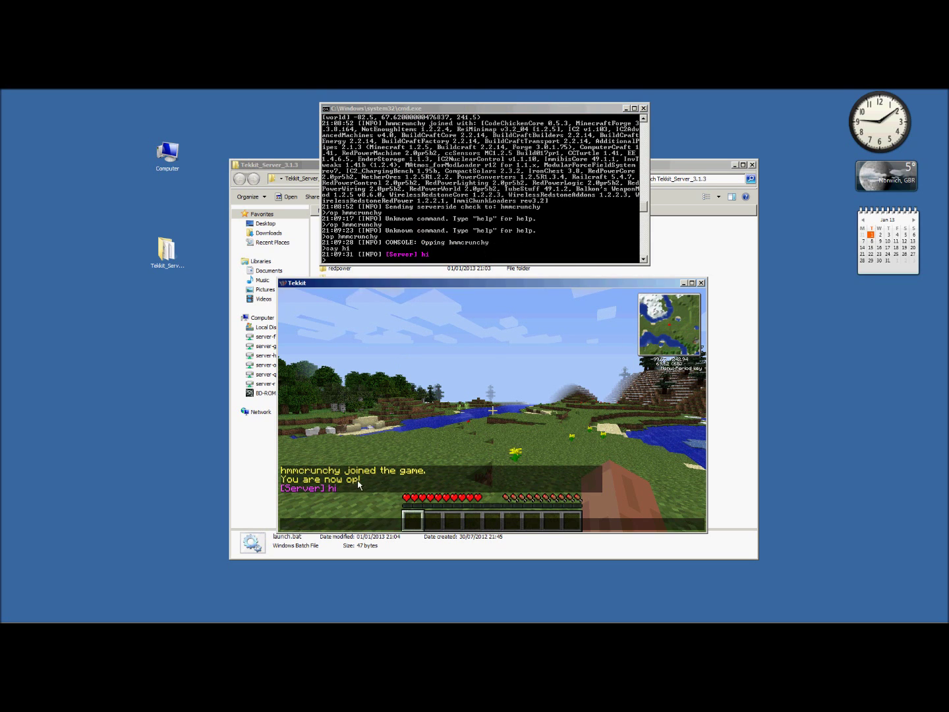
click(493, 410)
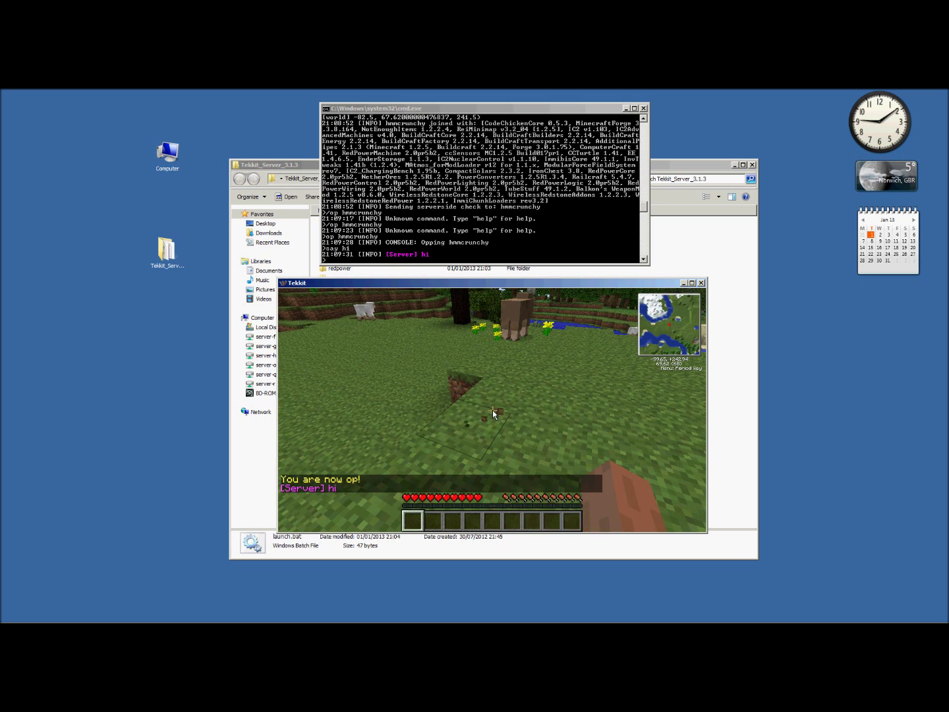
click(493, 410)
click(493, 410)
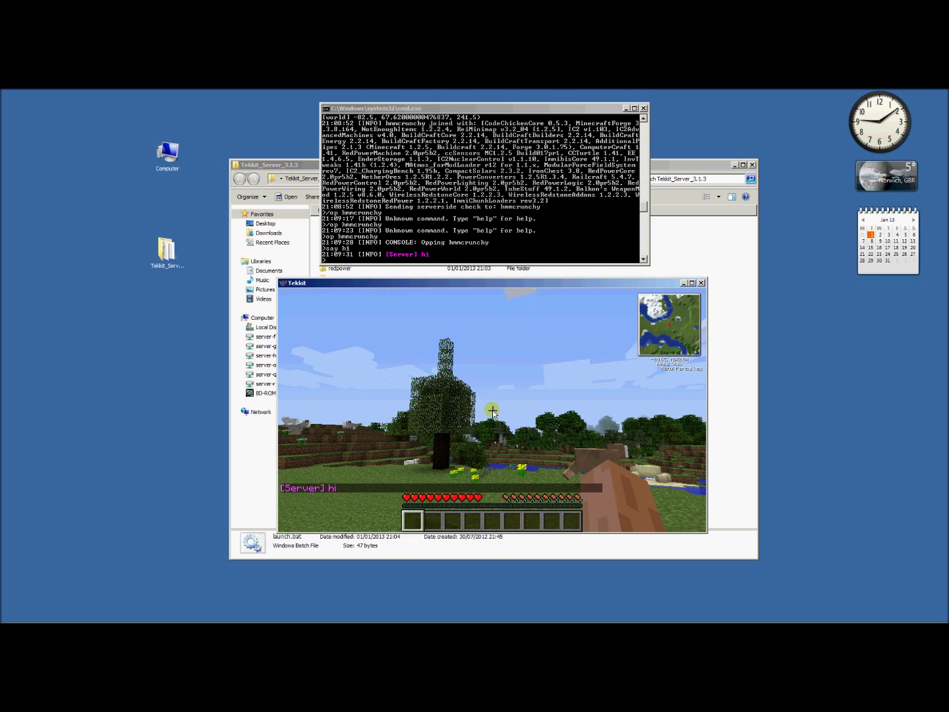
Step: Disconnect from the server via the pause menu and move focus to the desktop
key(Escape)
click(492, 461)
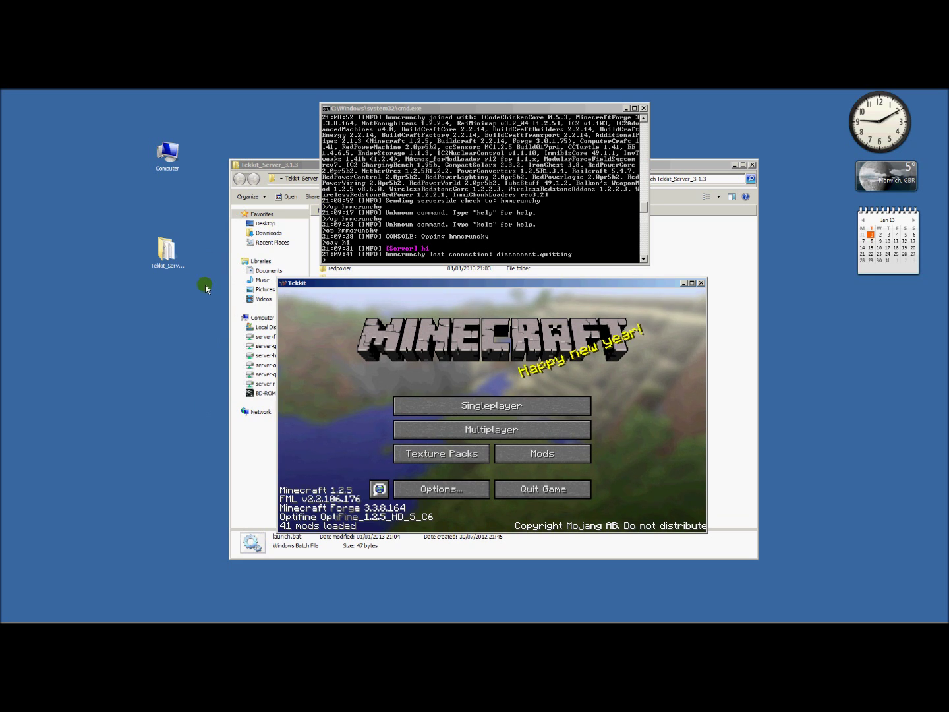
click(197, 354)
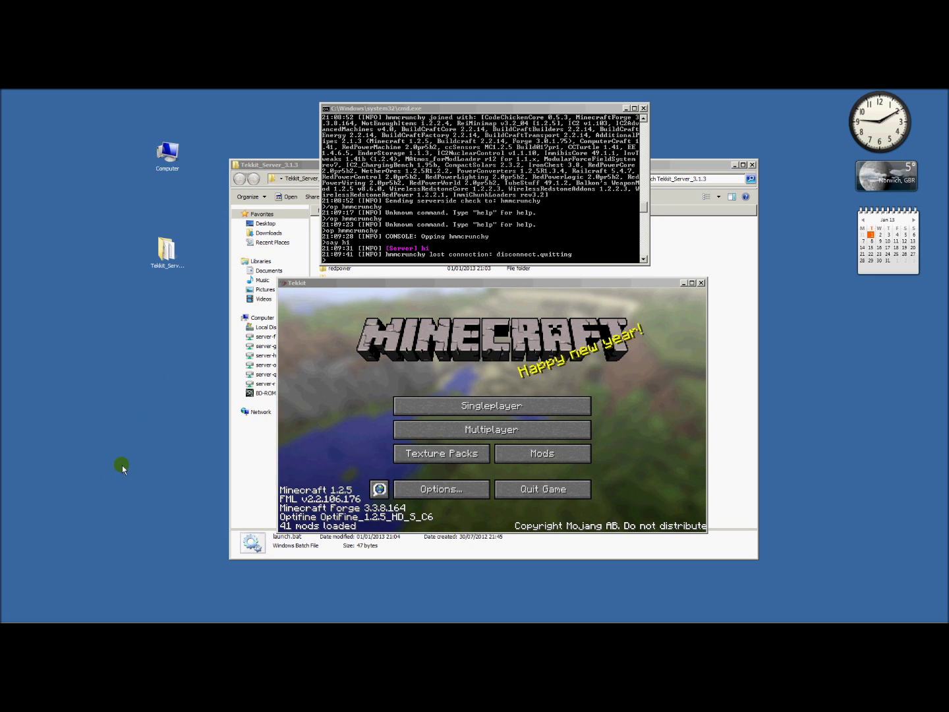
Step: Launch a second Command Prompt and run ipconfig in it
mouse_move(38, 603)
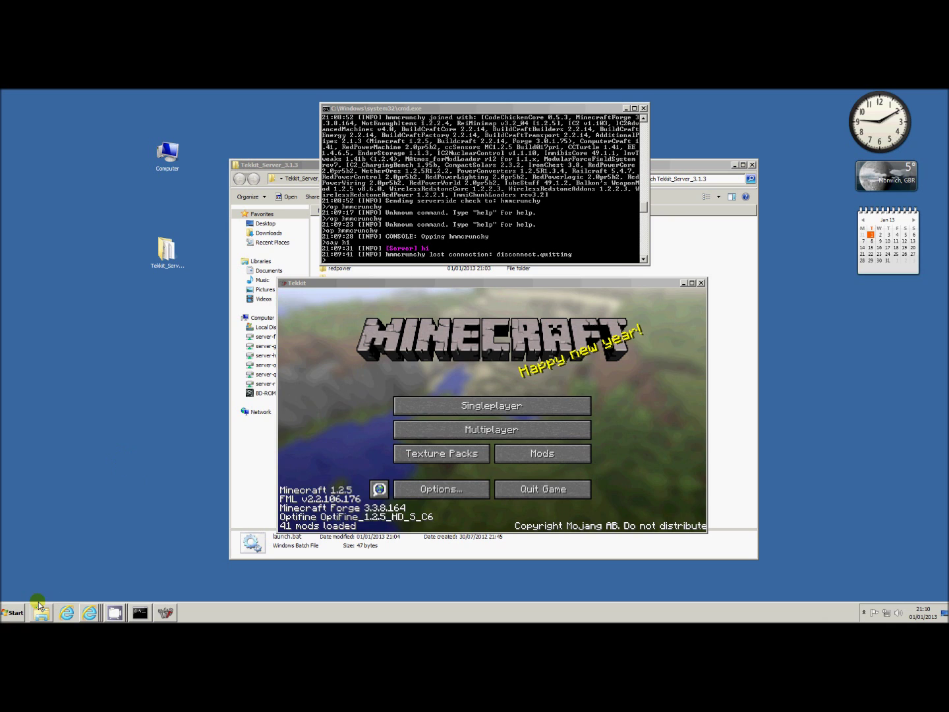
click(15, 612)
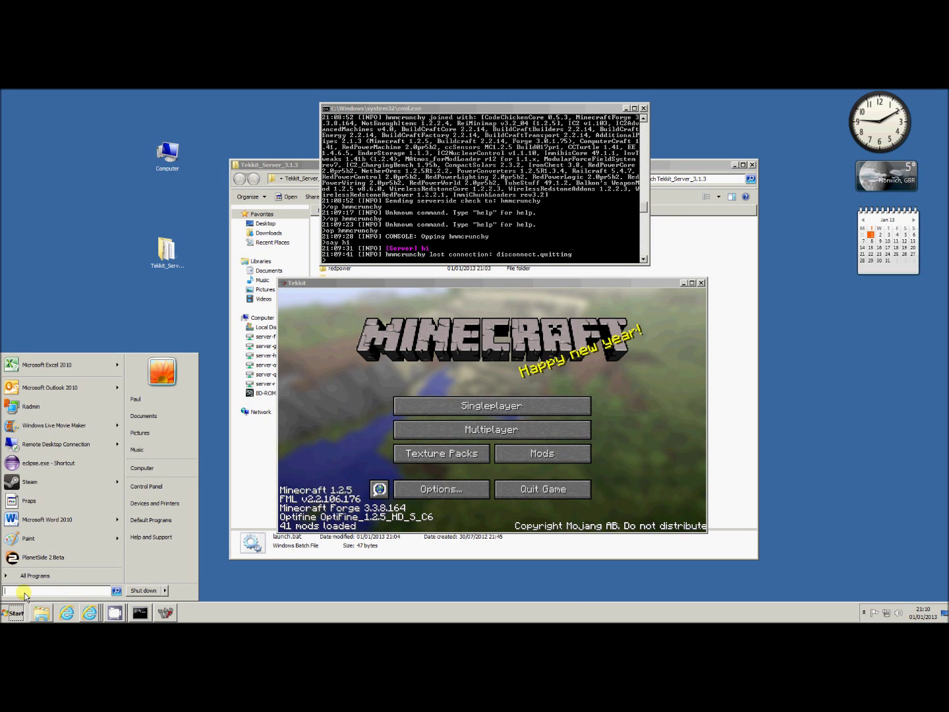
text(cmd)
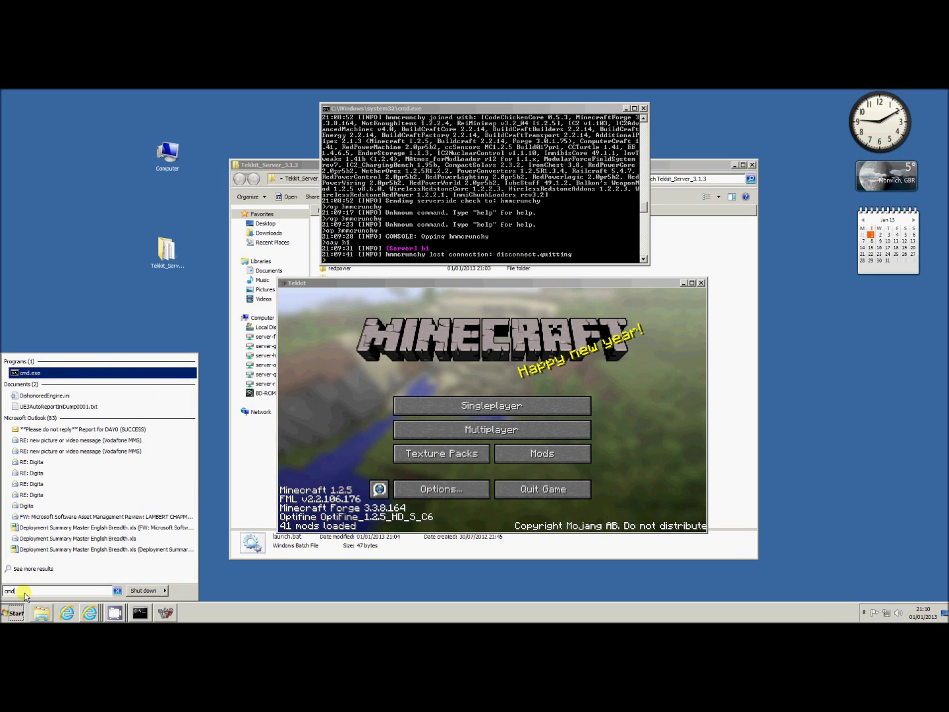
key(Return)
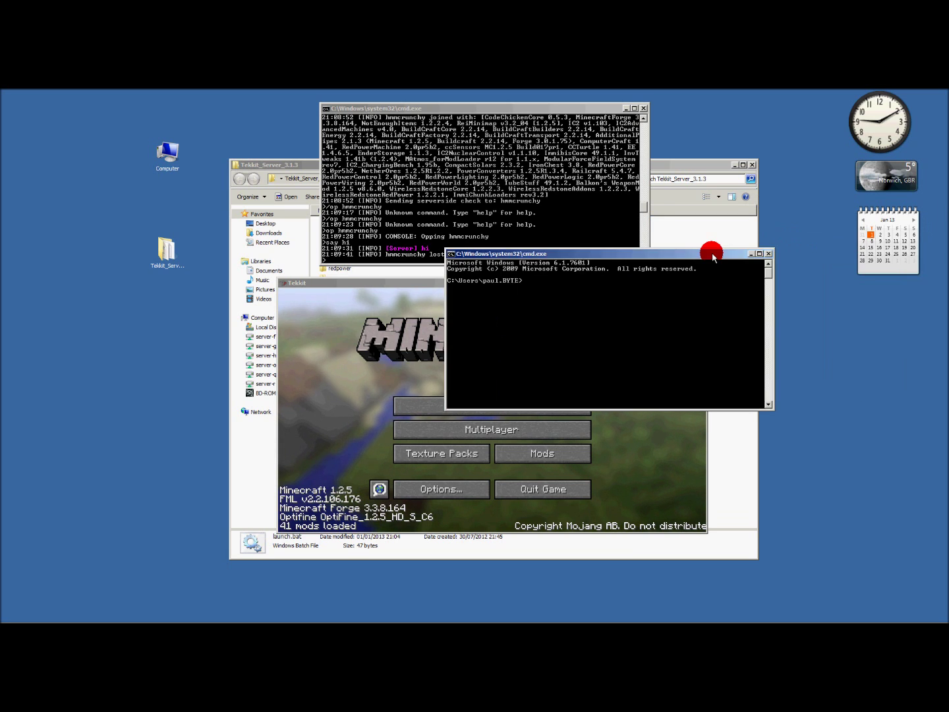
drag(712, 254, 537, 255)
text(ipconfig)
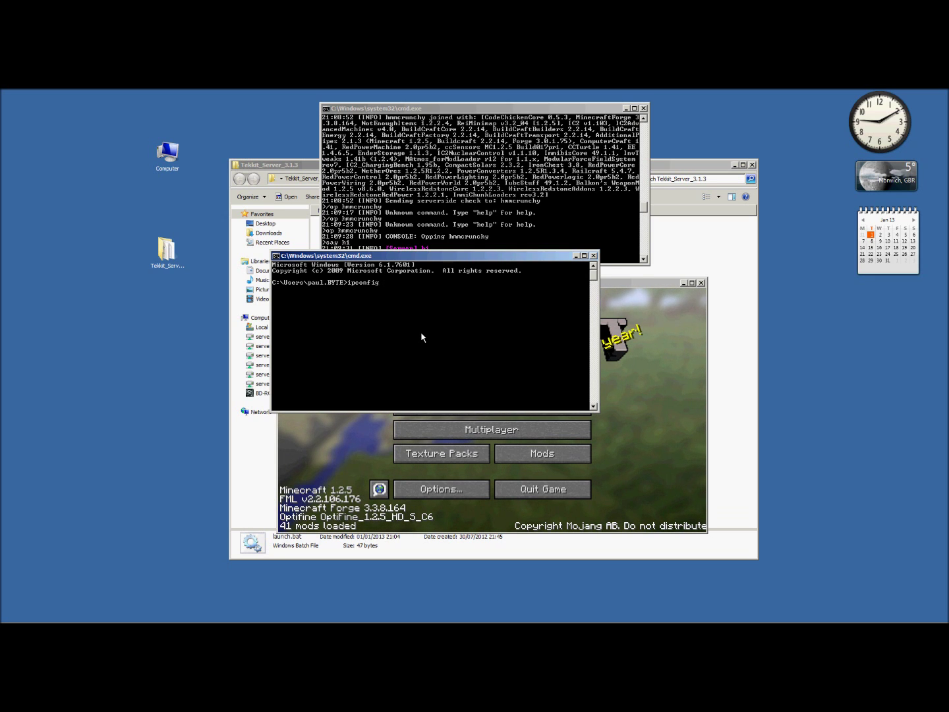
key(Return)
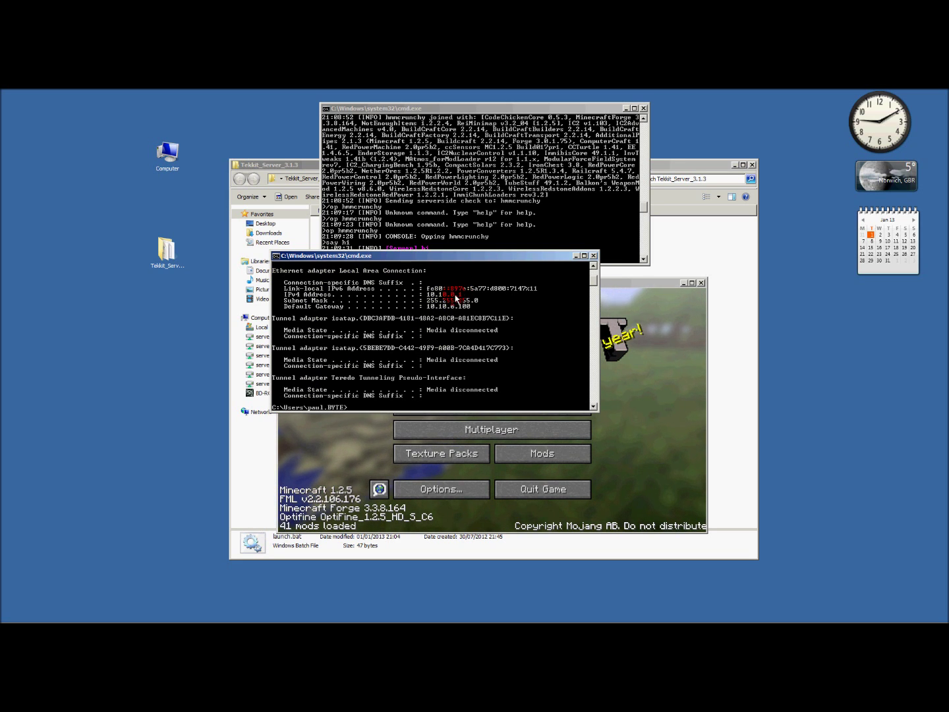
Step: Point out the IPv4 address 10.10.0.1, then move the window to the bottom-left
click(428, 297)
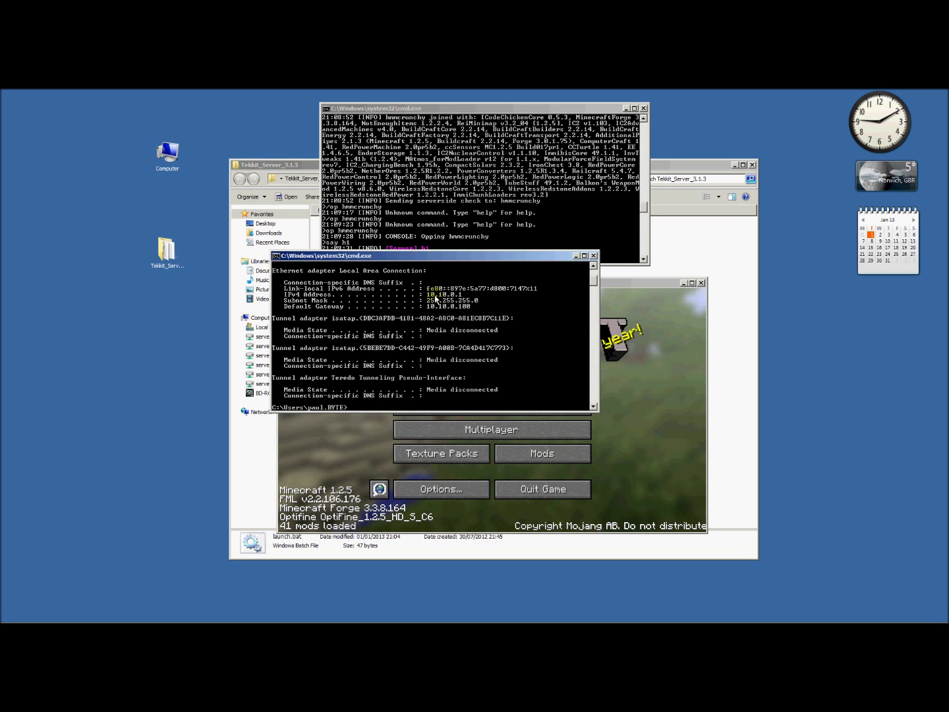
click(453, 296)
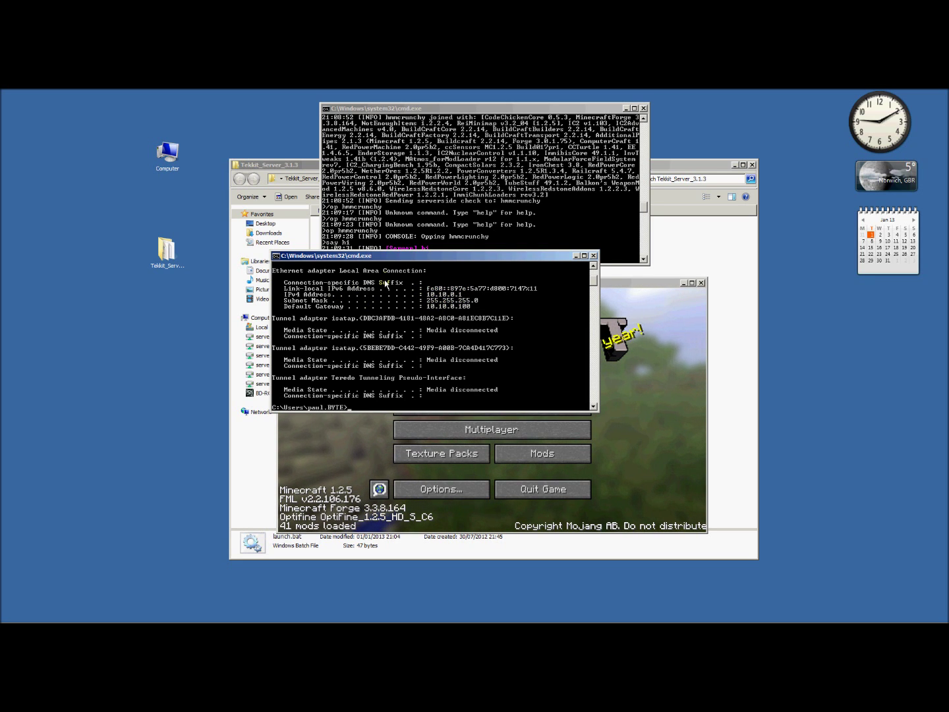
click(435, 297)
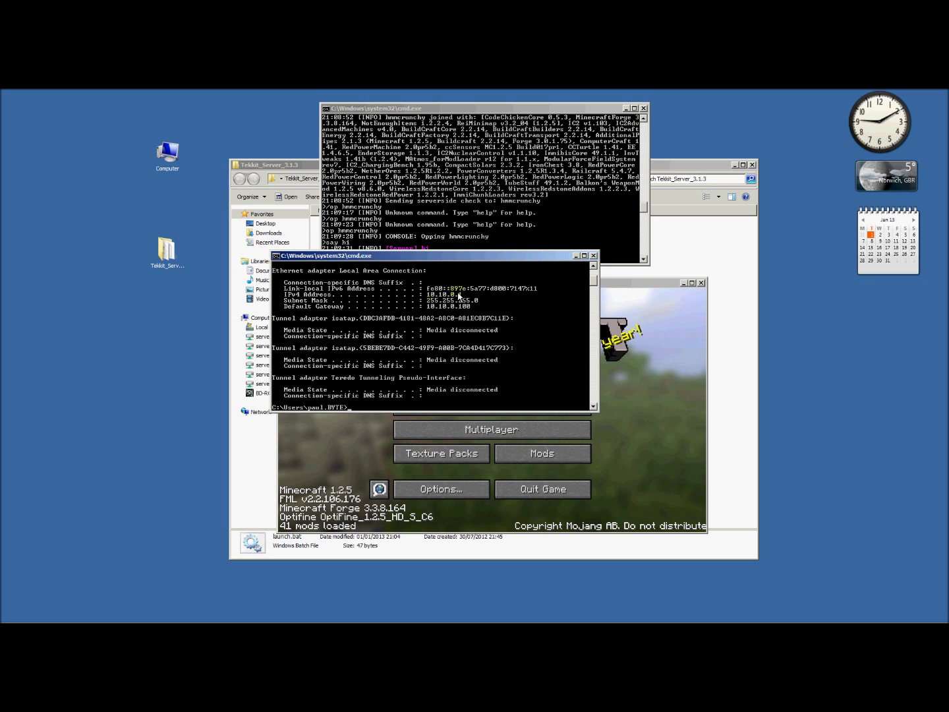
drag(523, 259, 257, 473)
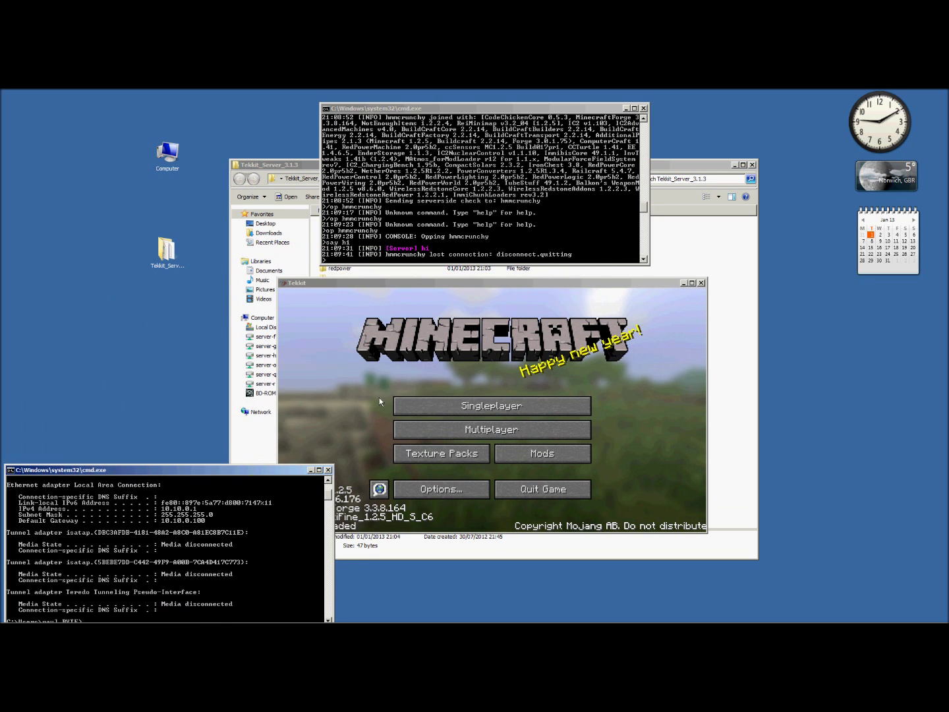
Step: Add a multiplayer server entry at 10.10.0.1 and select it, showing 0/20 players
drag(484, 283, 483, 218)
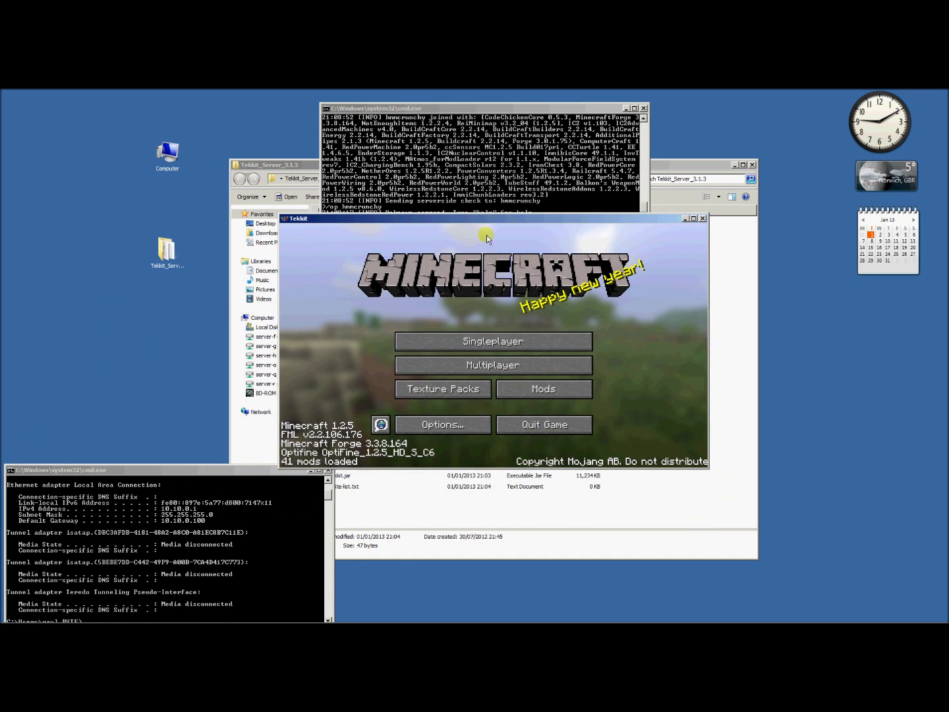
click(488, 366)
click(561, 426)
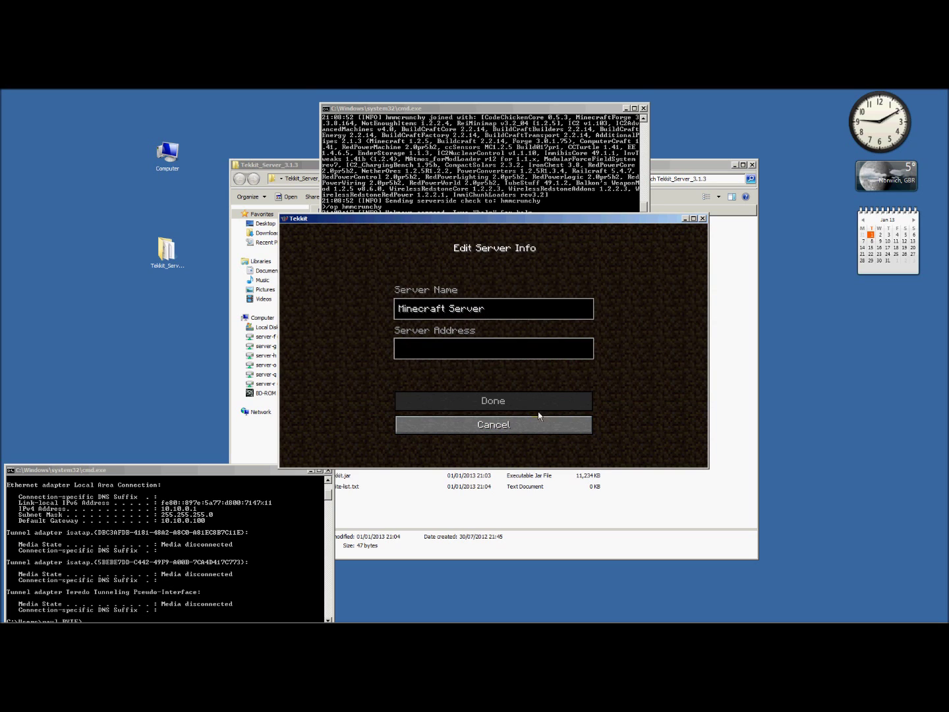
text(10.10.0.1)
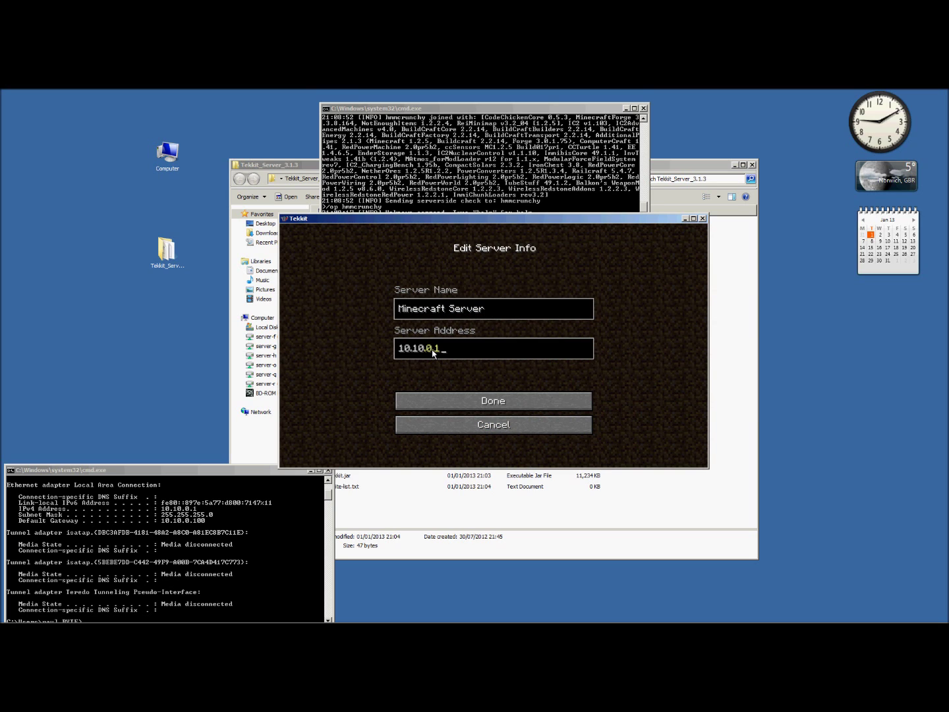
click(464, 400)
click(432, 386)
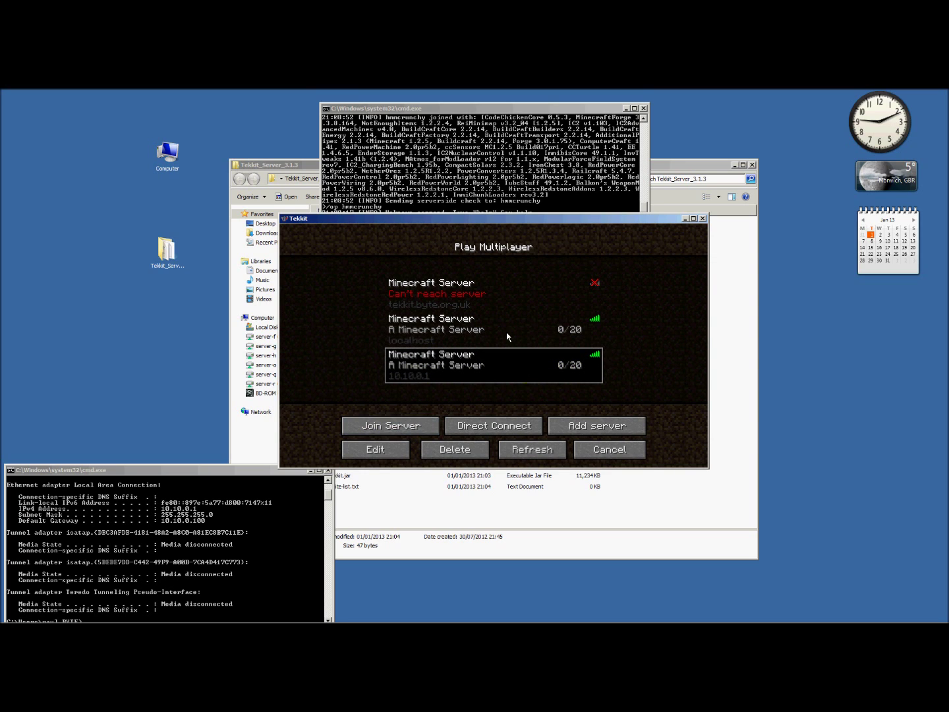
click(459, 333)
click(416, 370)
drag(177, 477, 182, 435)
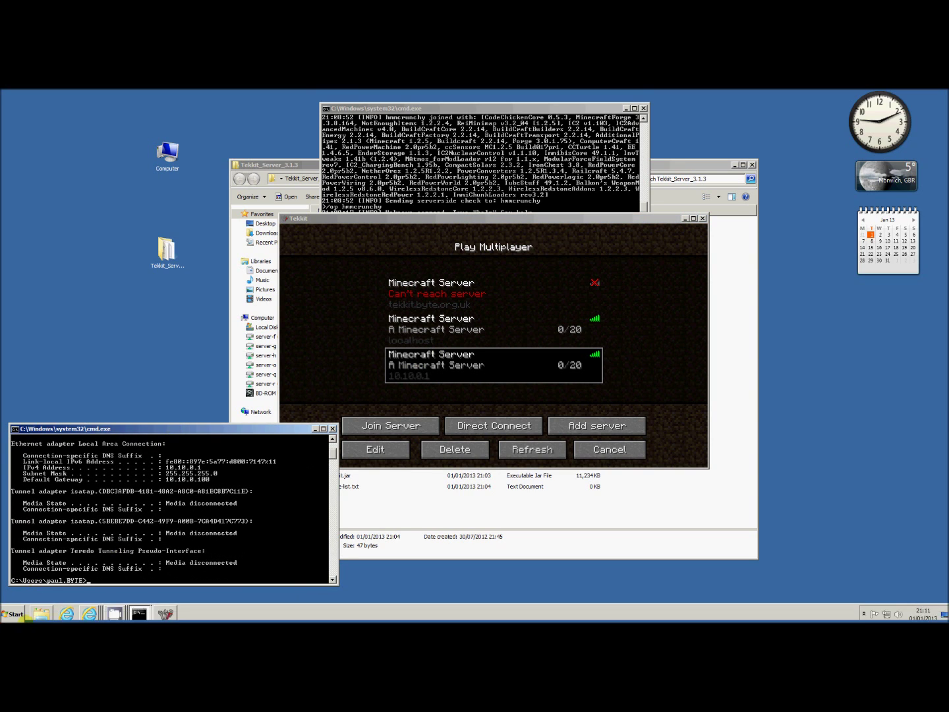
click(16, 614)
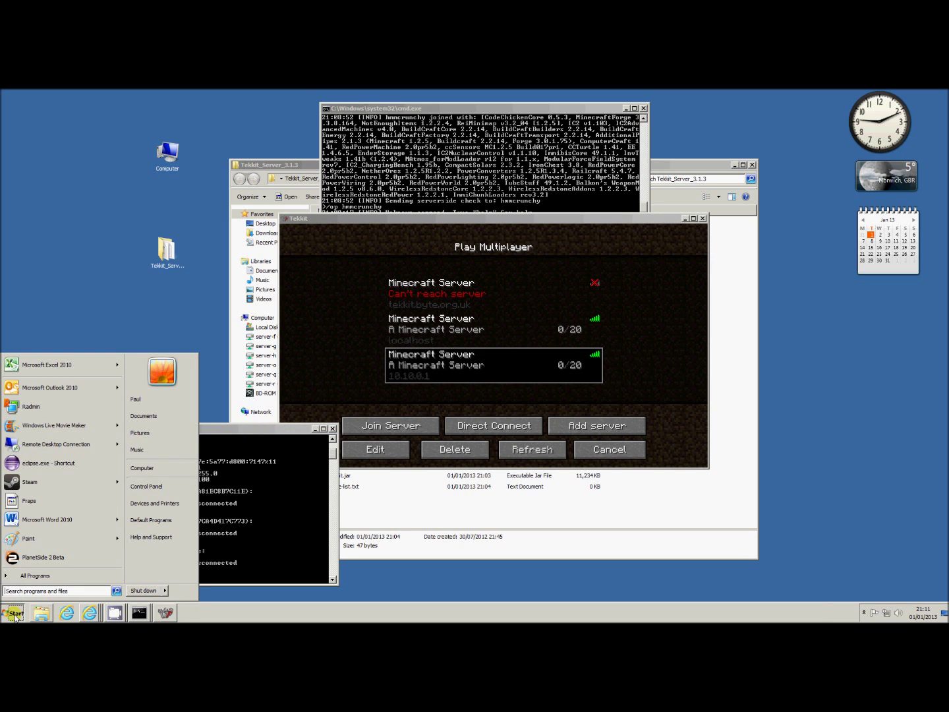
click(153, 486)
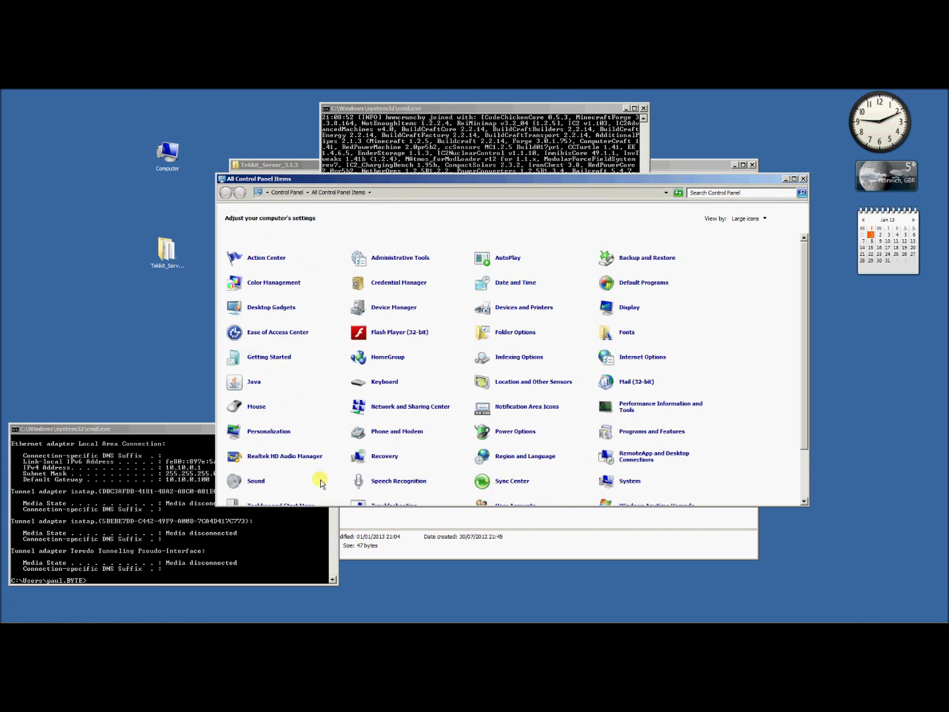
scroll(424, 440, down, 2)
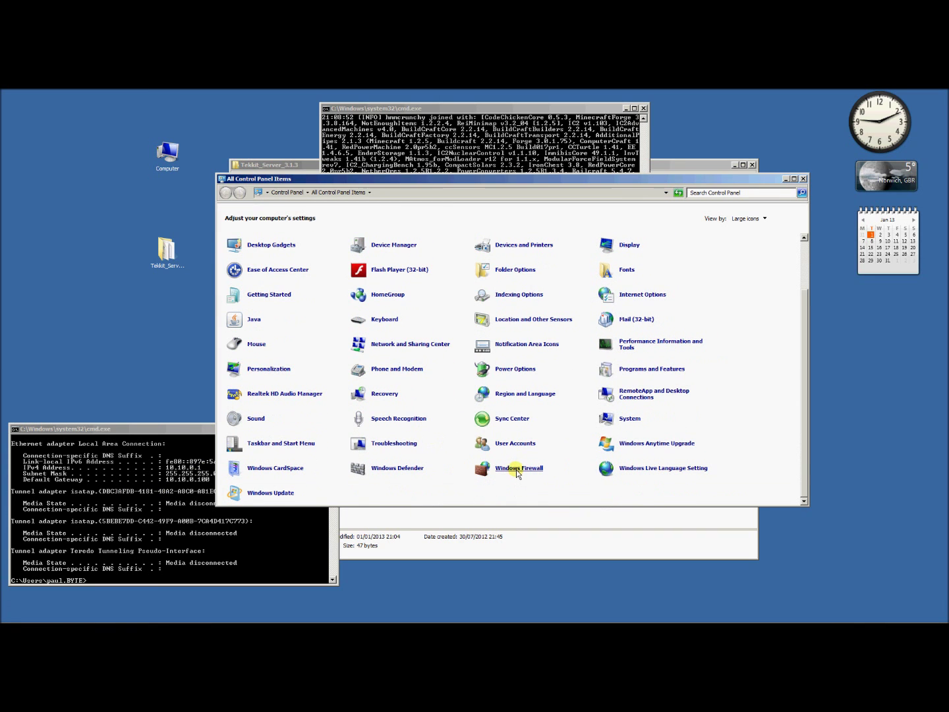
click(518, 469)
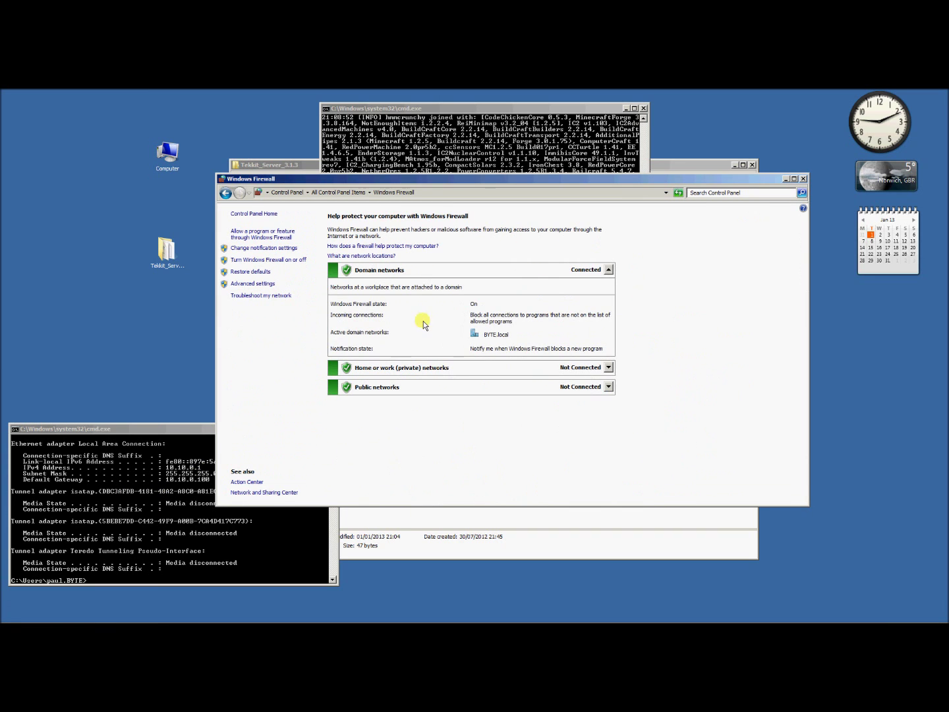
click(267, 236)
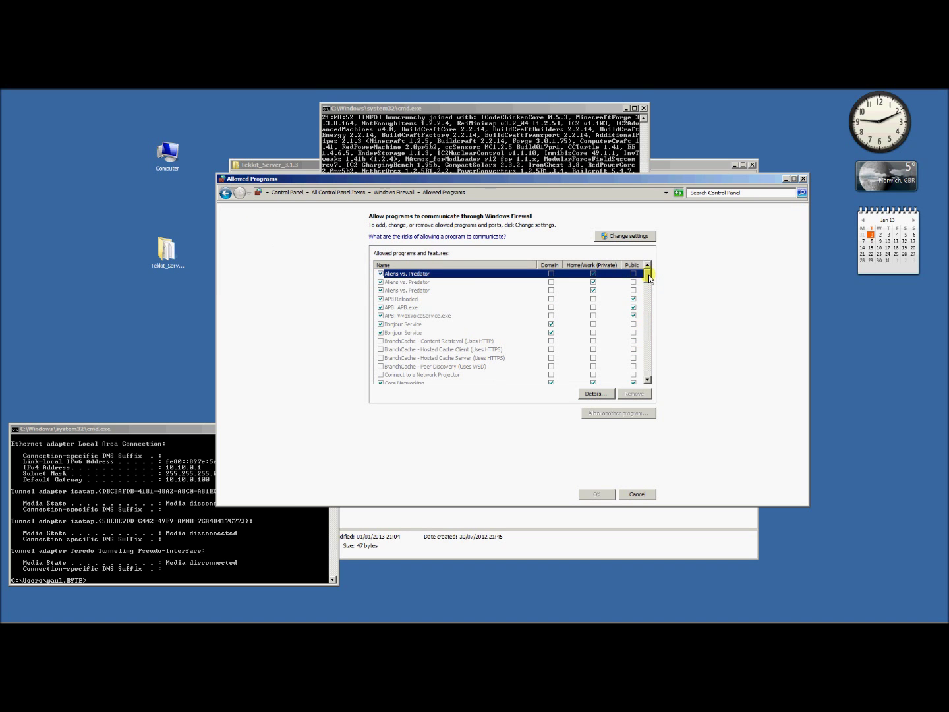
drag(650, 278, 661, 314)
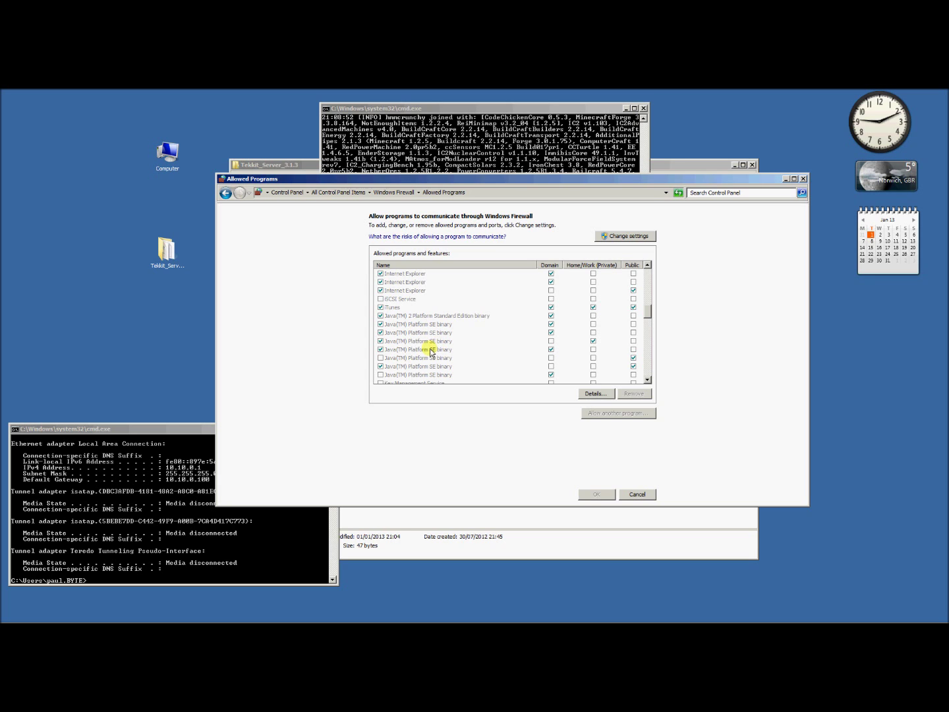
click(637, 494)
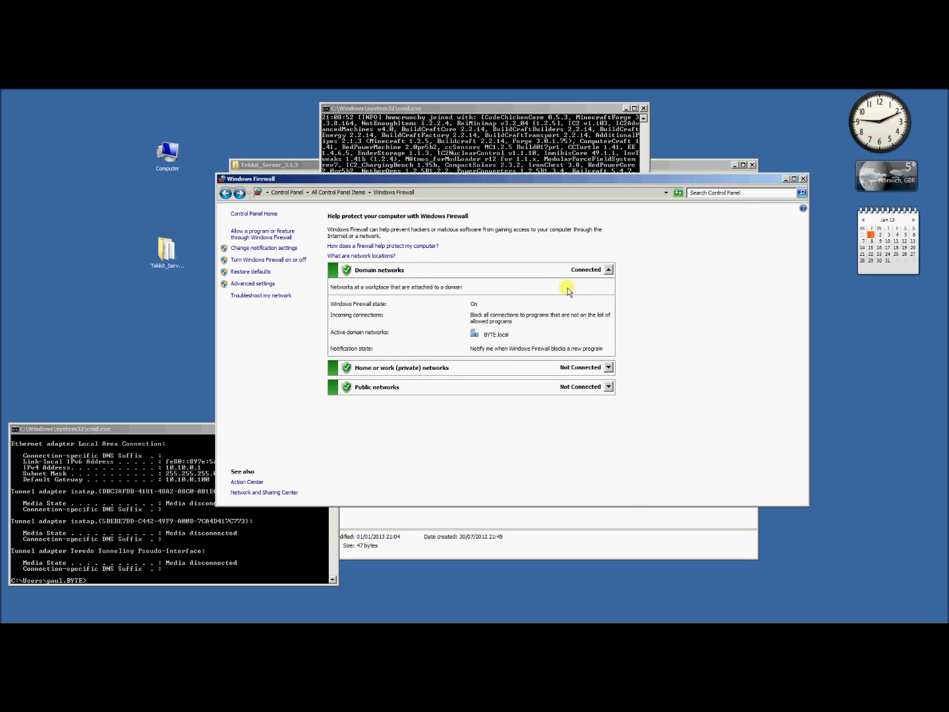
click(607, 269)
click(601, 274)
click(275, 261)
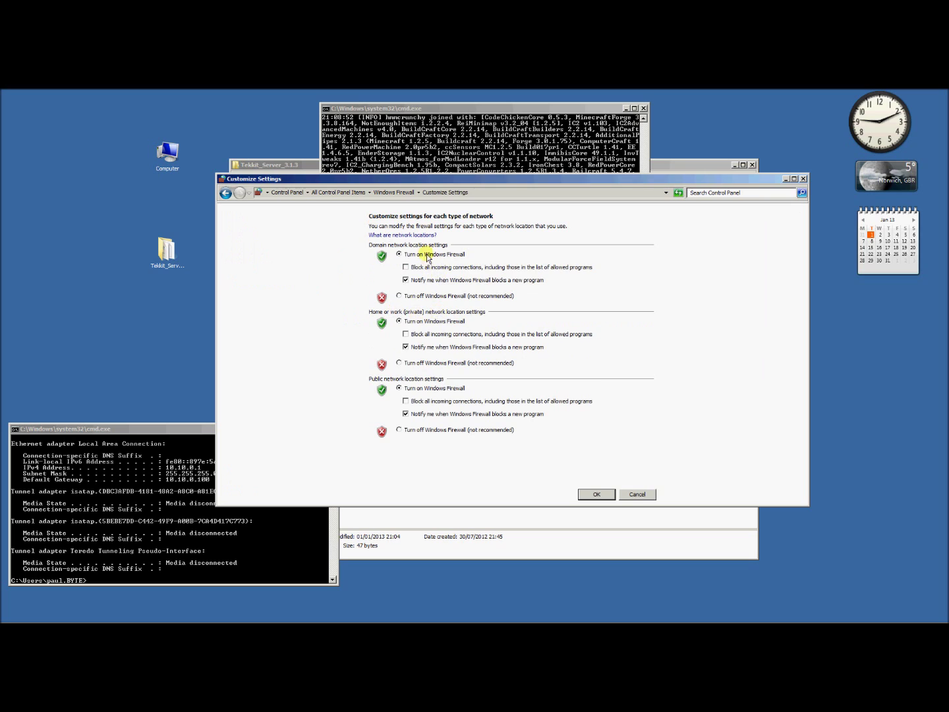
click(399, 296)
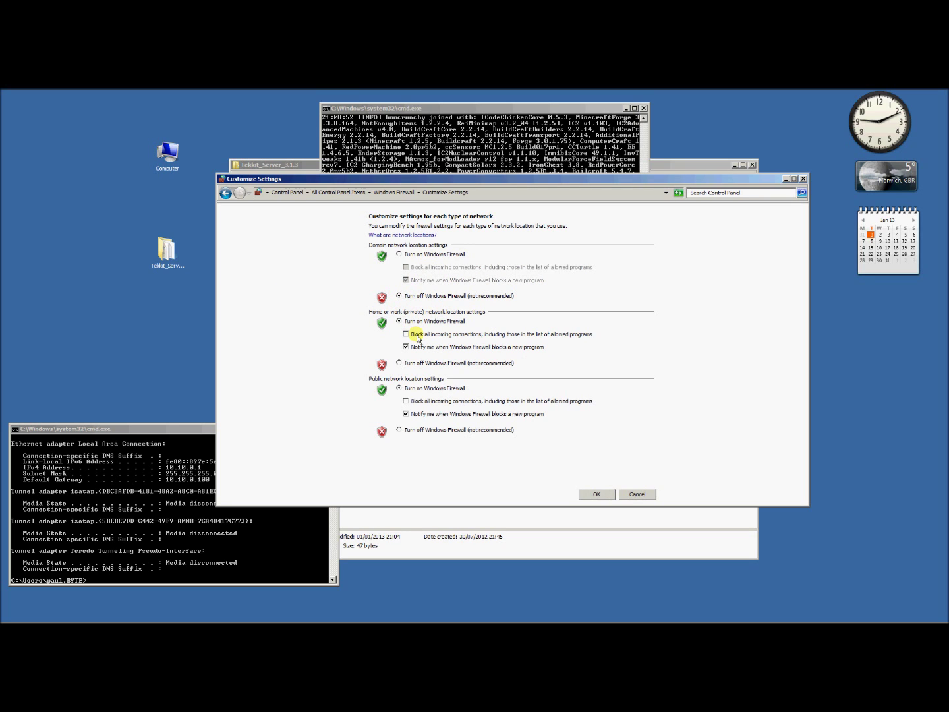
click(638, 494)
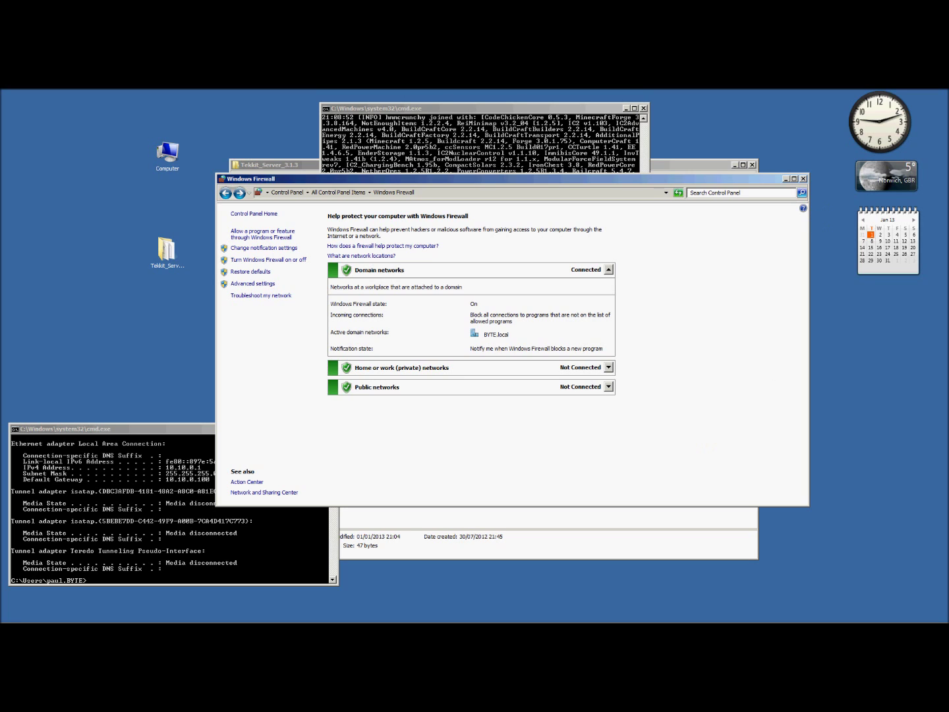
click(742, 138)
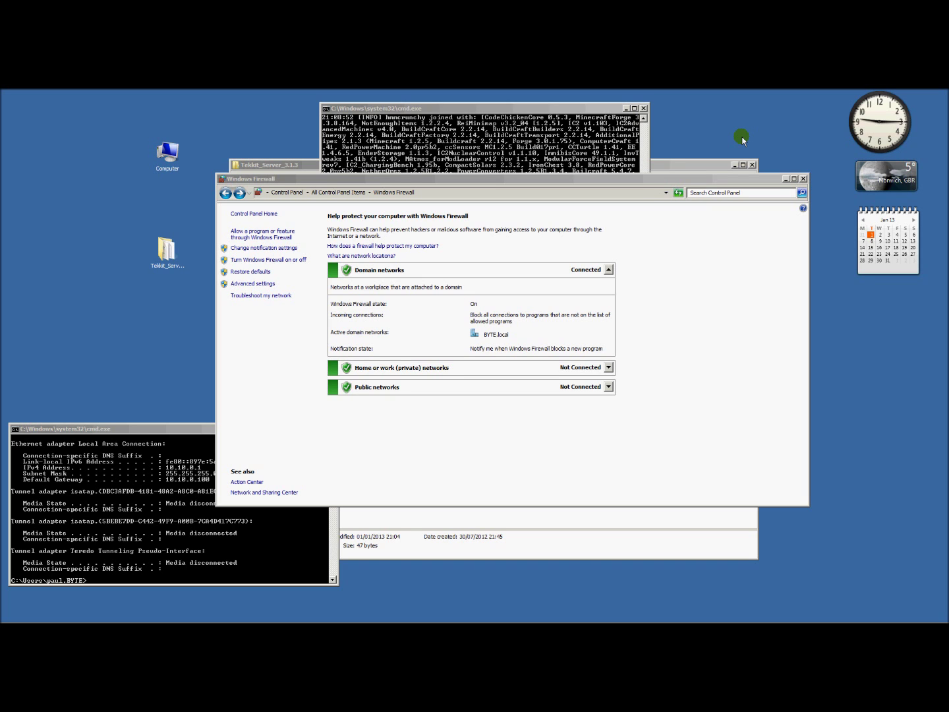
click(803, 179)
click(656, 354)
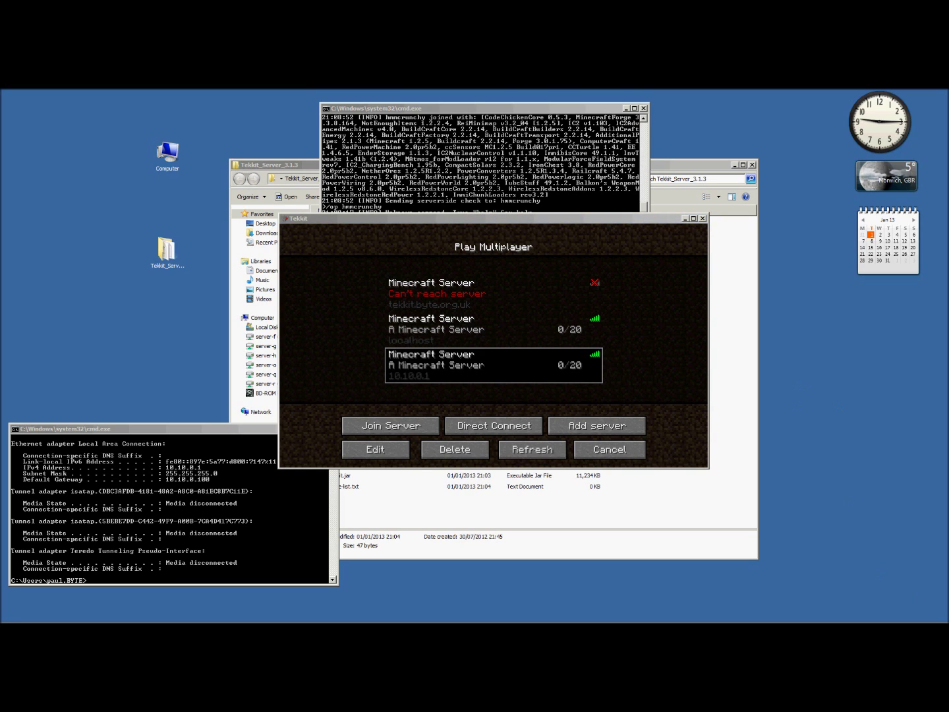
Step: Bring up the LogMeIn Hamachi page in Internet Explorer and select its web address
mouse_move(293, 606)
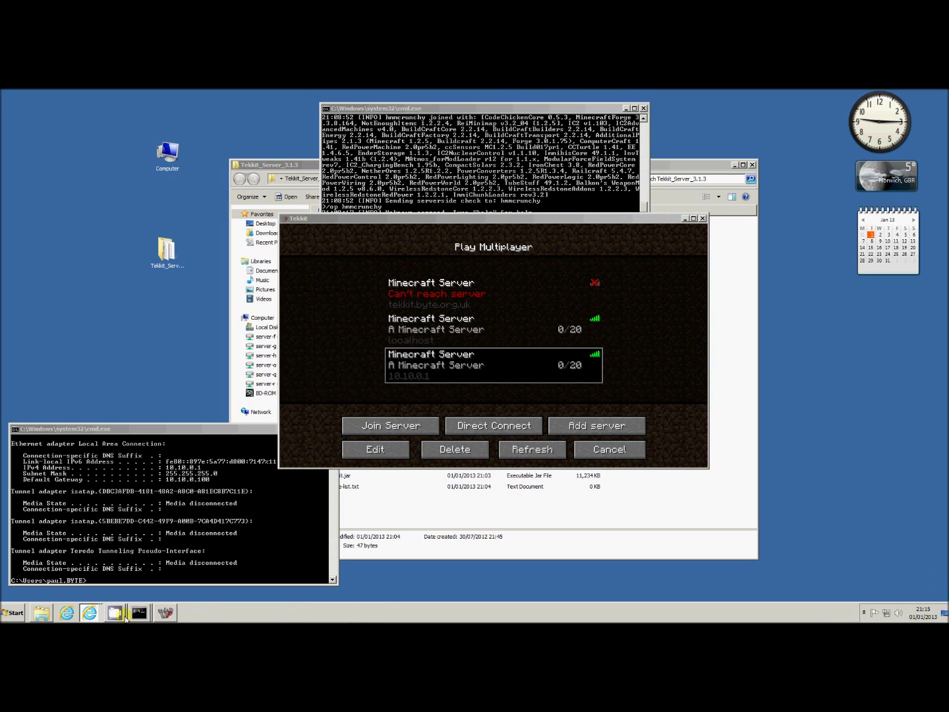
mouse_move(91, 614)
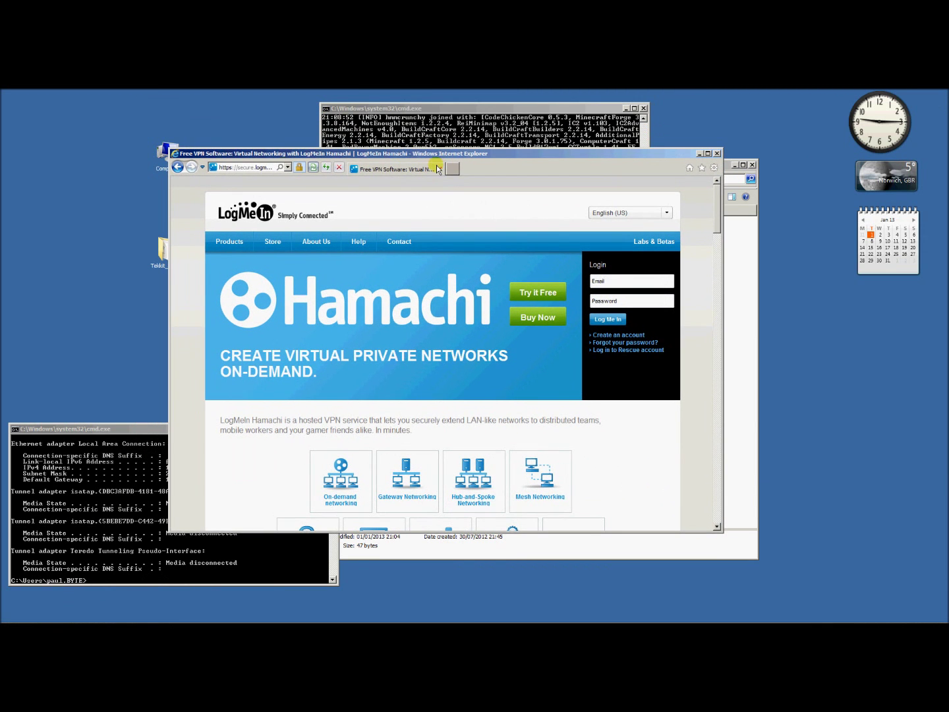
click(260, 167)
Step: Move the Hamachi browser out of view, placing the Tekkit window at upper left
drag(187, 154, 649, 303)
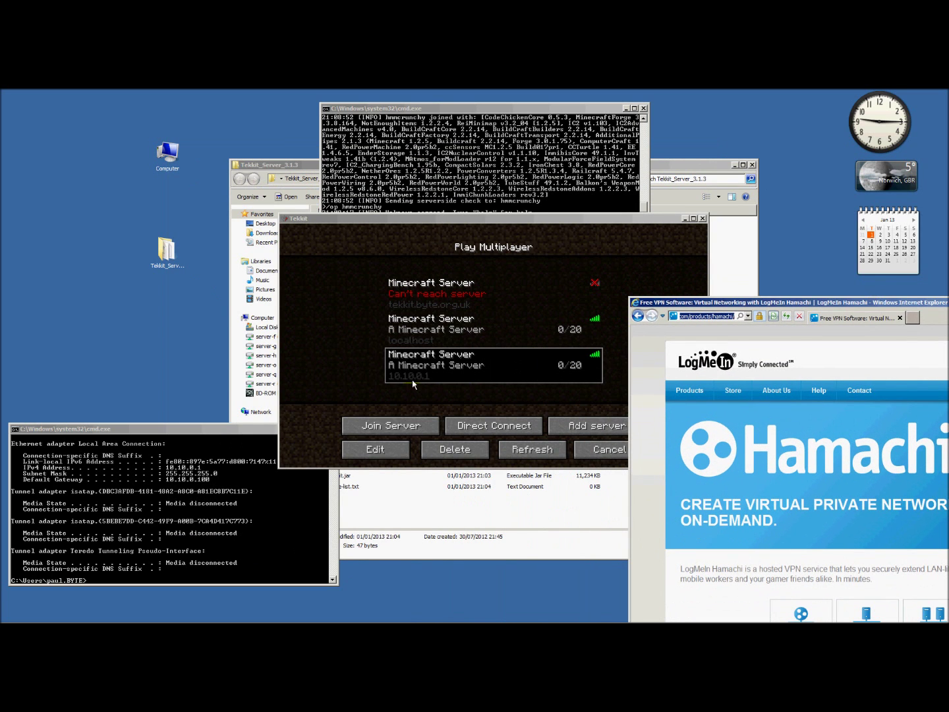
click(456, 223)
drag(455, 222, 230, 157)
drag(696, 301, 461, 162)
click(488, 326)
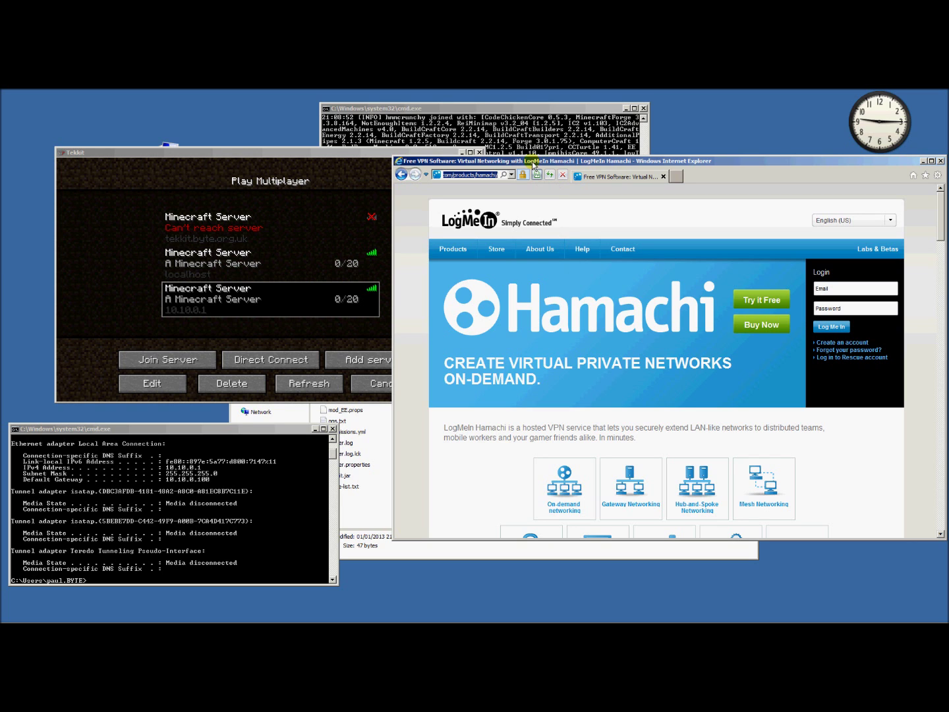
drag(534, 164, 547, 179)
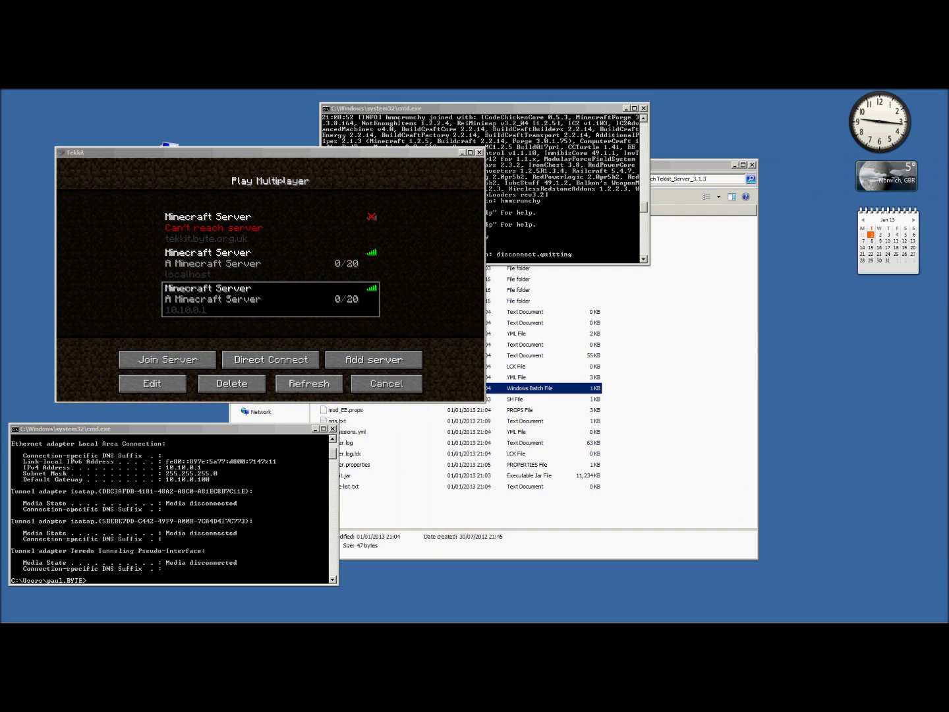
Step: Shift the Play Multiplayer window down and right to uncover the server folder
drag(381, 152, 604, 270)
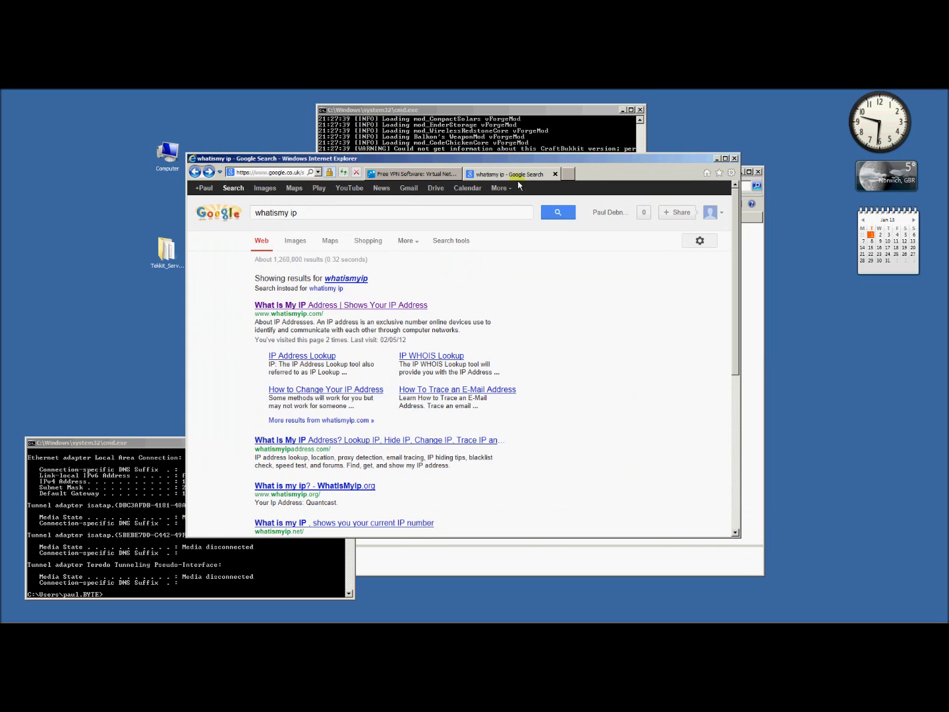
Step: Look through the Google results for 'whatismy ip'
click(554, 212)
scroll(541, 349, down, 1)
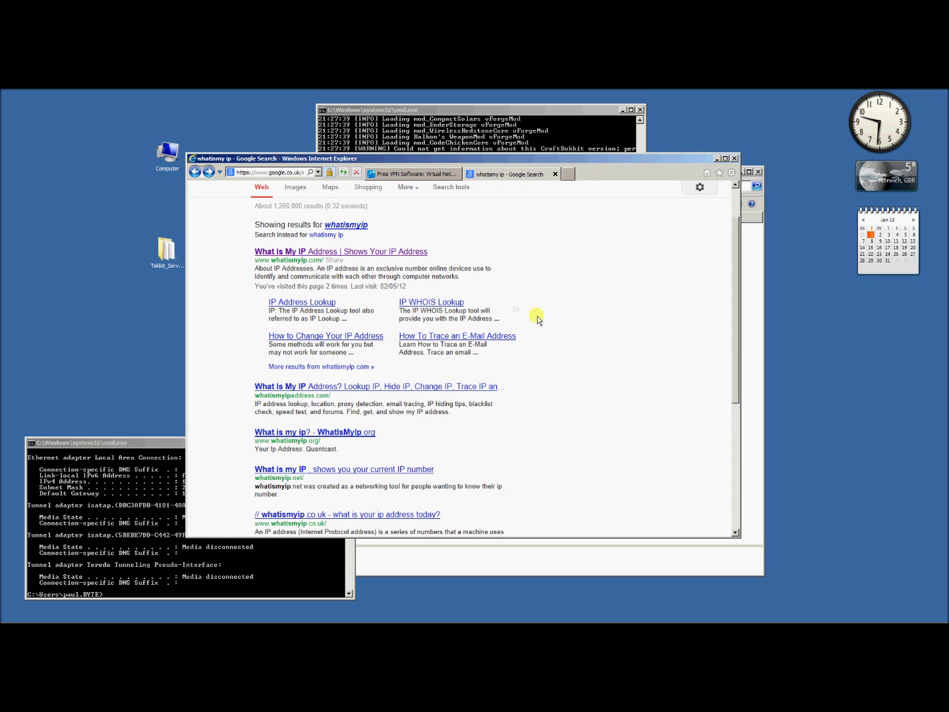
scroll(578, 332, down, 3)
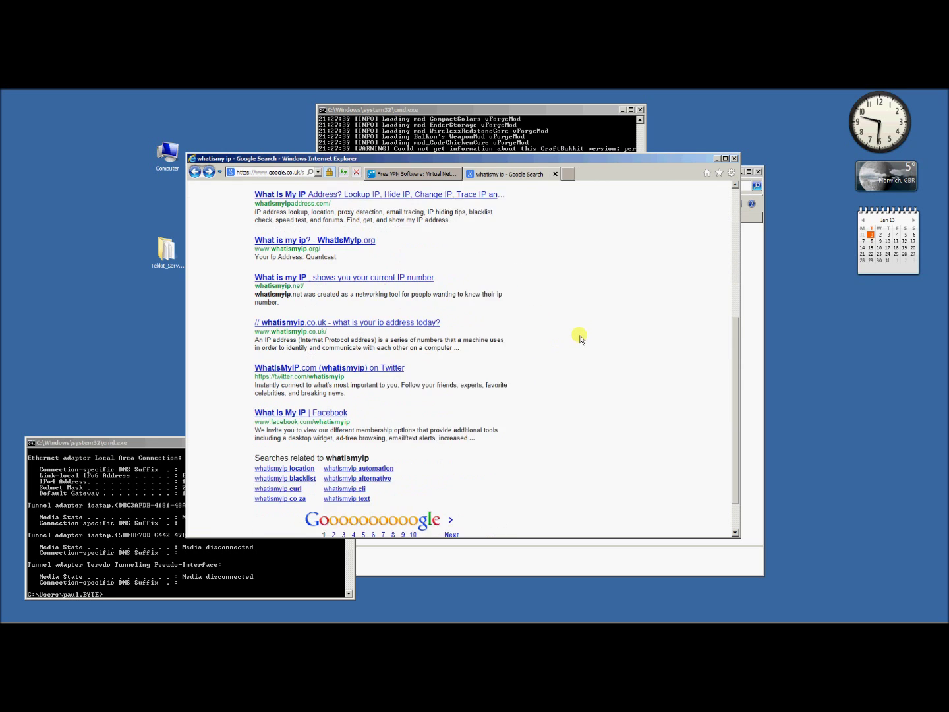
scroll(356, 329, up, 4)
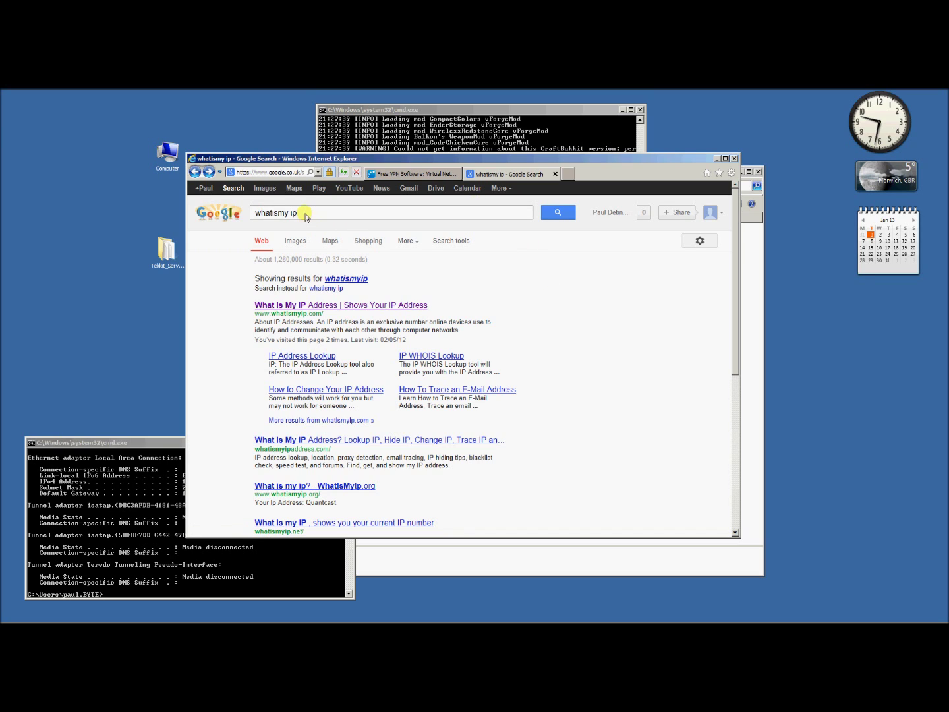
Step: Search Google for the machine's public IP, then move the browser off screen
drag(301, 213, 240, 218)
text(87.5)
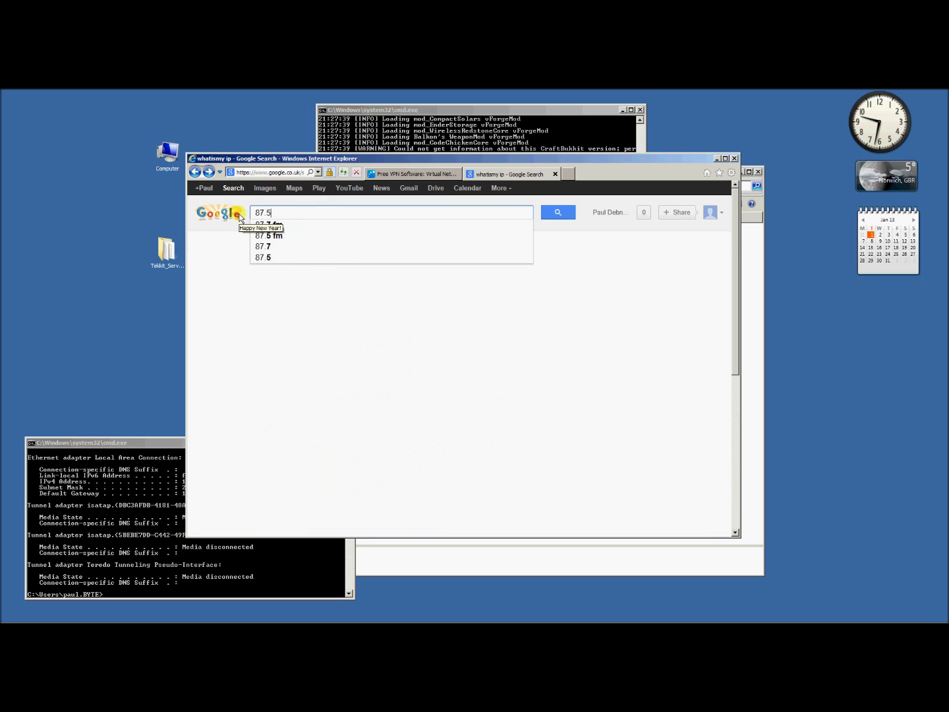
text(2.58.95)
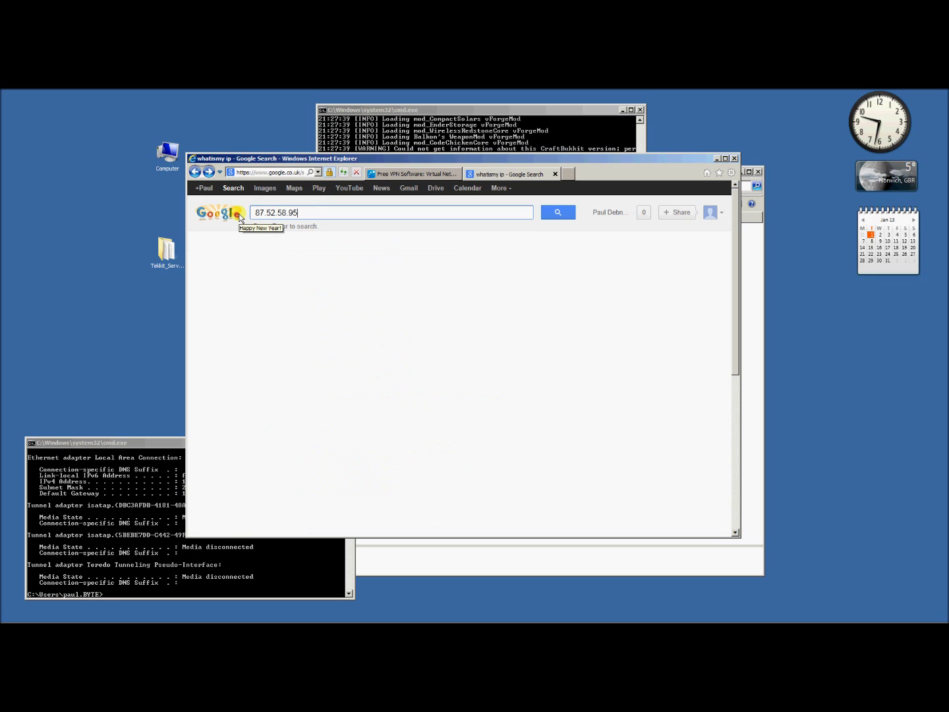
key(Return)
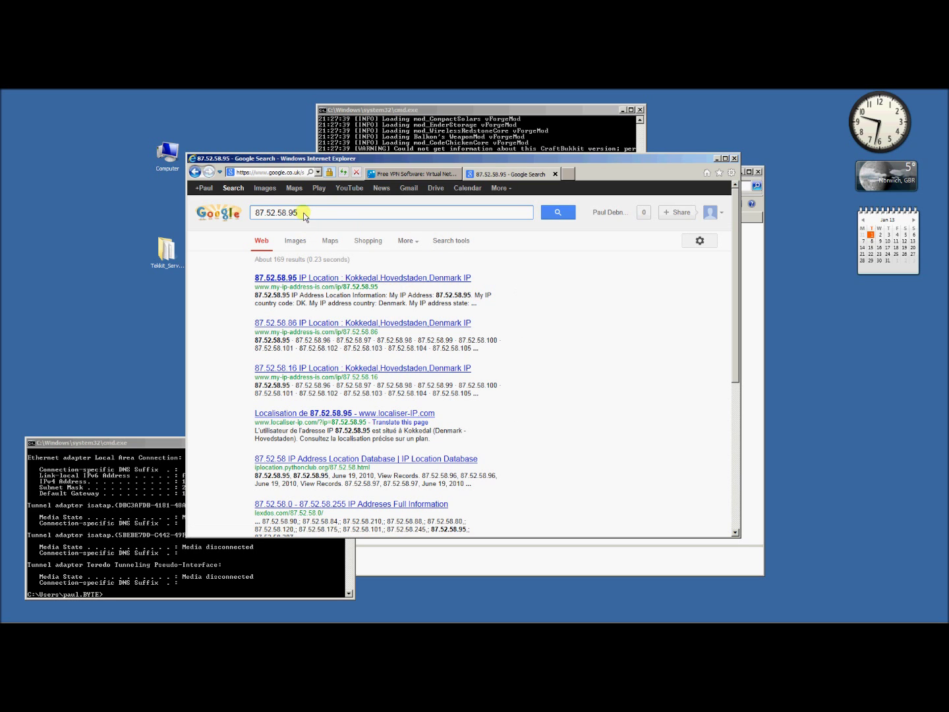
drag(307, 212, 252, 213)
drag(352, 159, 948, 191)
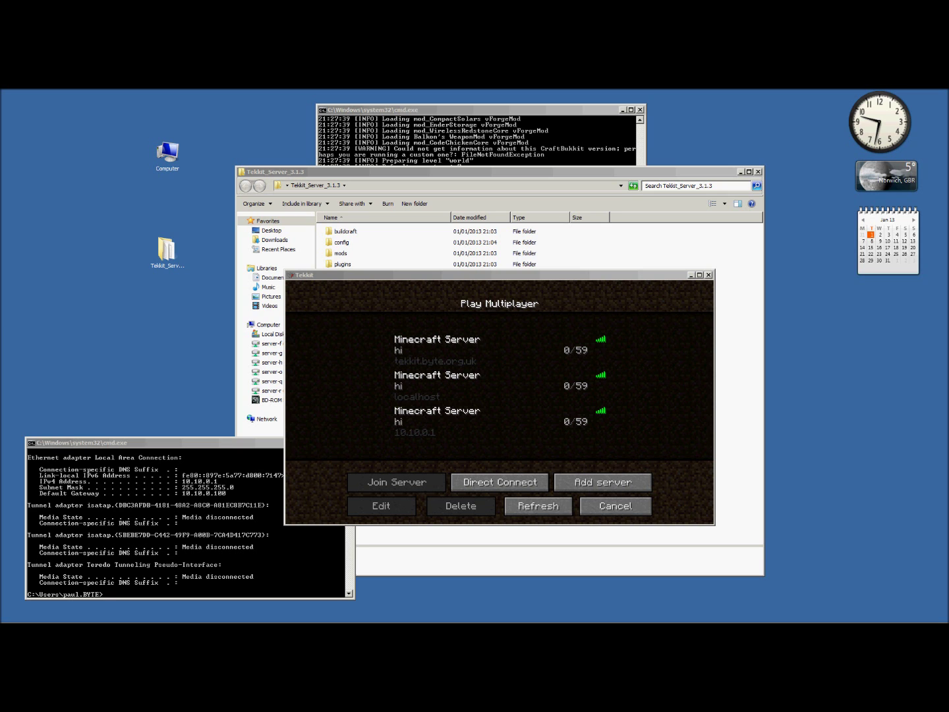
Step: Open the DrayTek NAT Port Redirection table and enable entry 1 for editing
drag(948, 170, 377, 170)
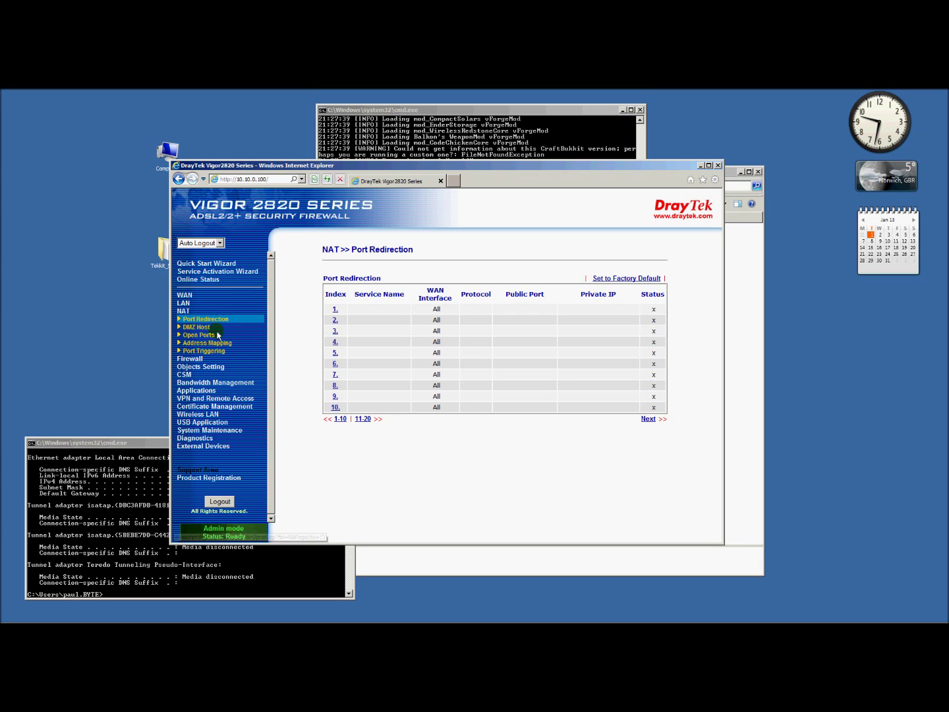
click(214, 319)
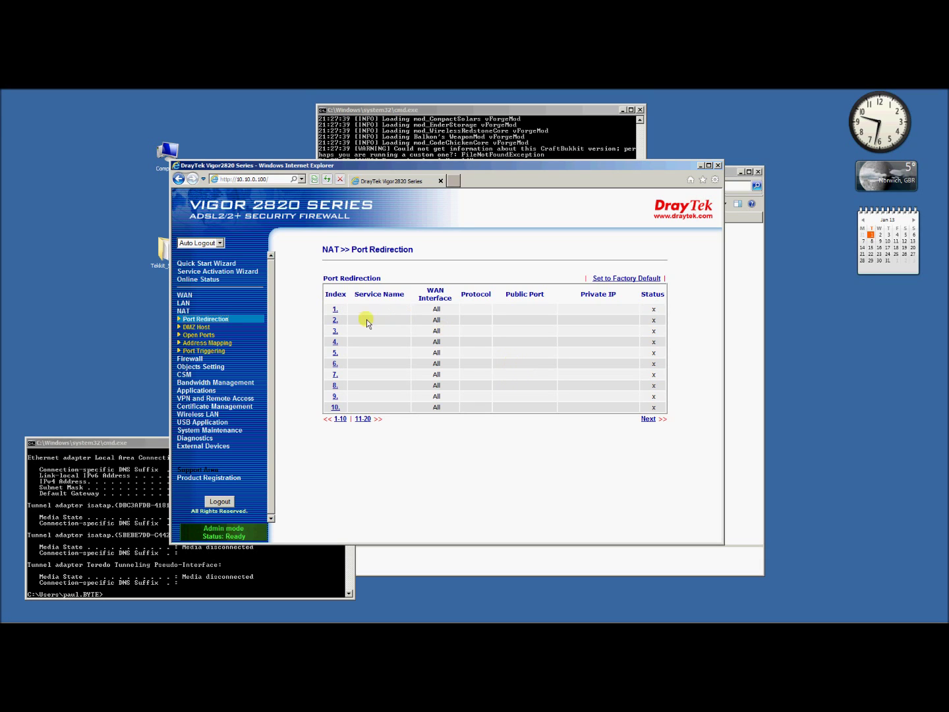
click(334, 308)
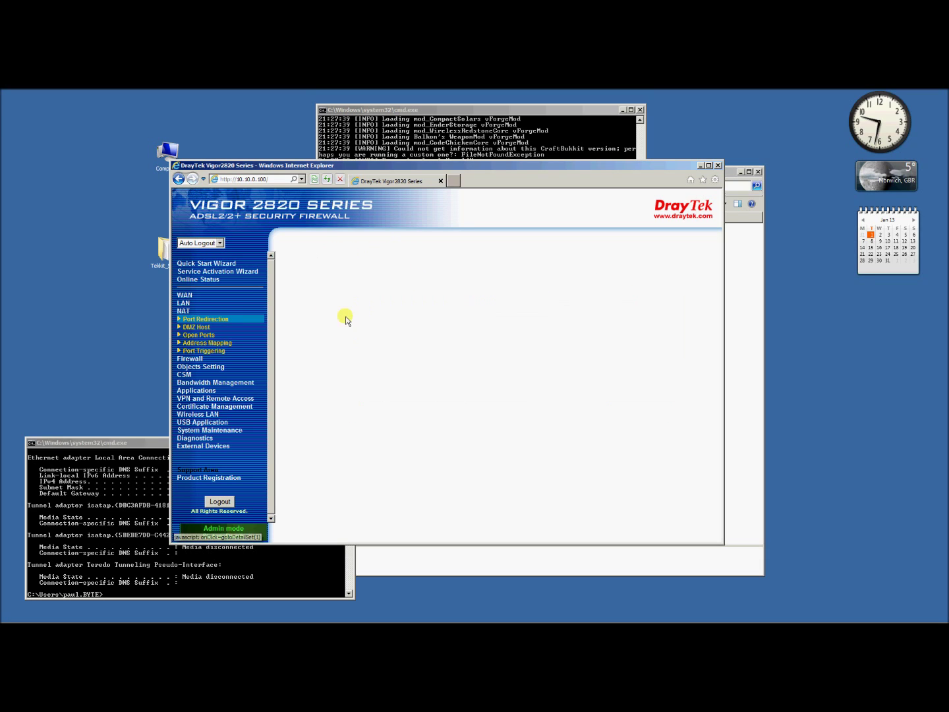
click(328, 289)
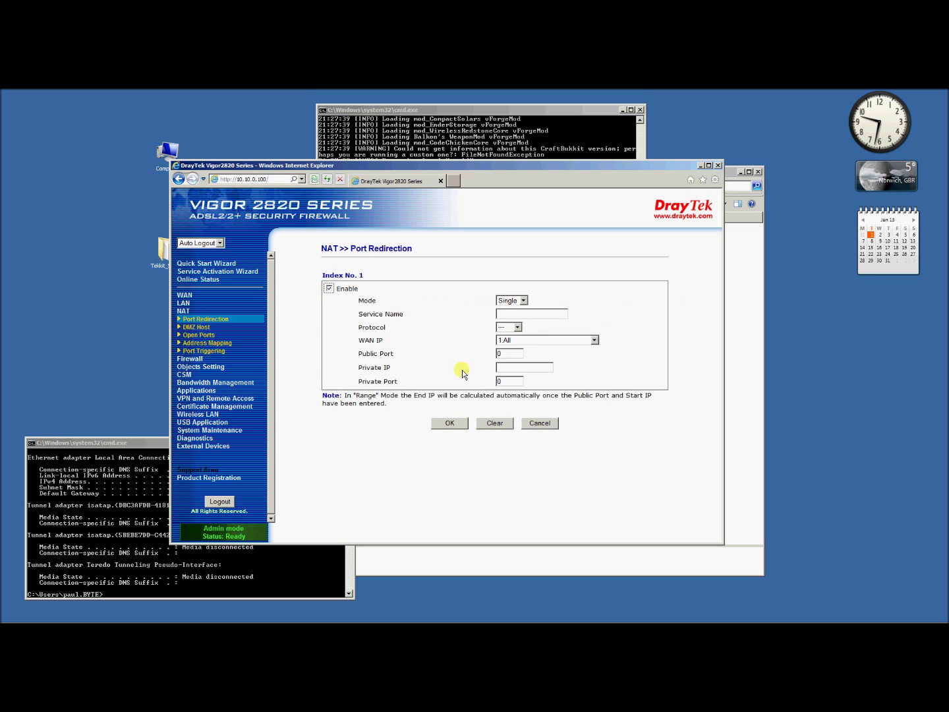
Step: Give redirection entry 1 service name tekkit, protocol TCP and public port 26556
click(533, 314)
text(tekit)
click(518, 327)
click(507, 344)
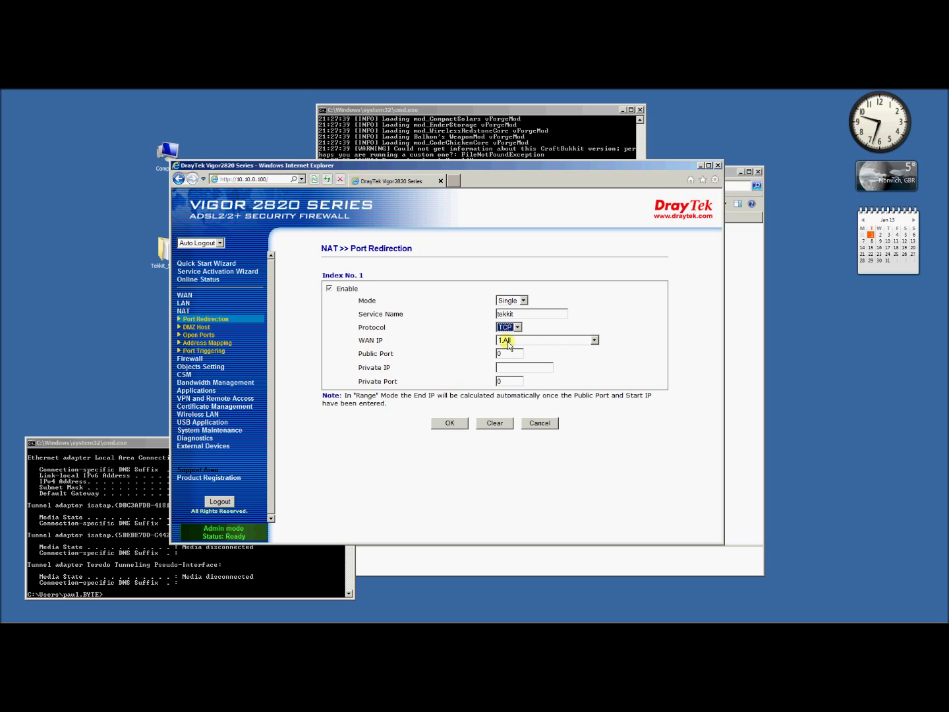
click(379, 354)
click(502, 354)
text(26556)
click(755, 288)
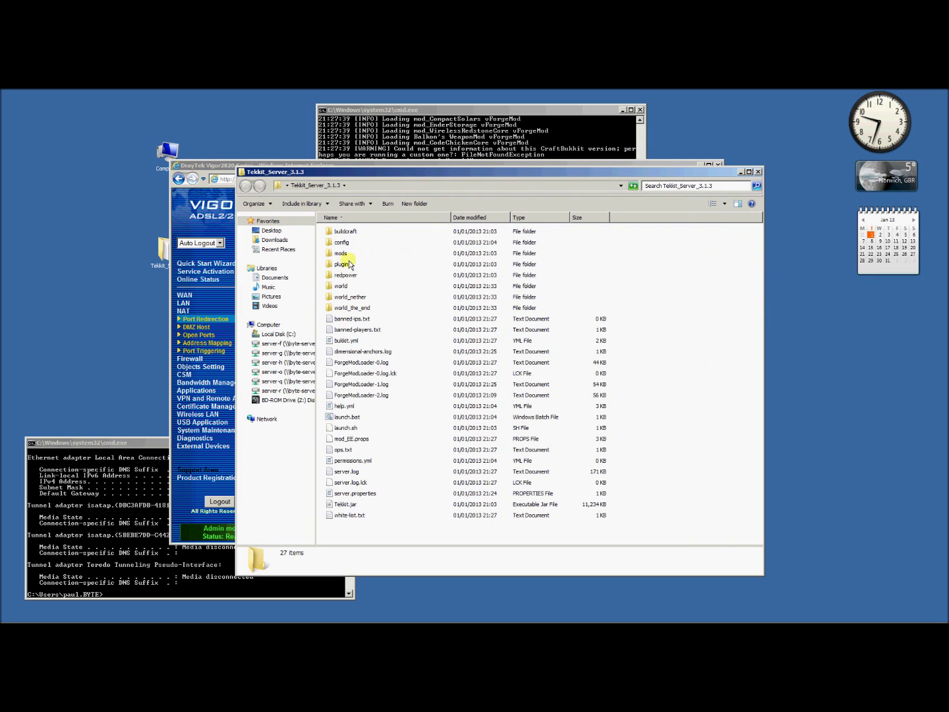
Step: Confirm in server.properties that the server port is 25565
double_click(359, 493)
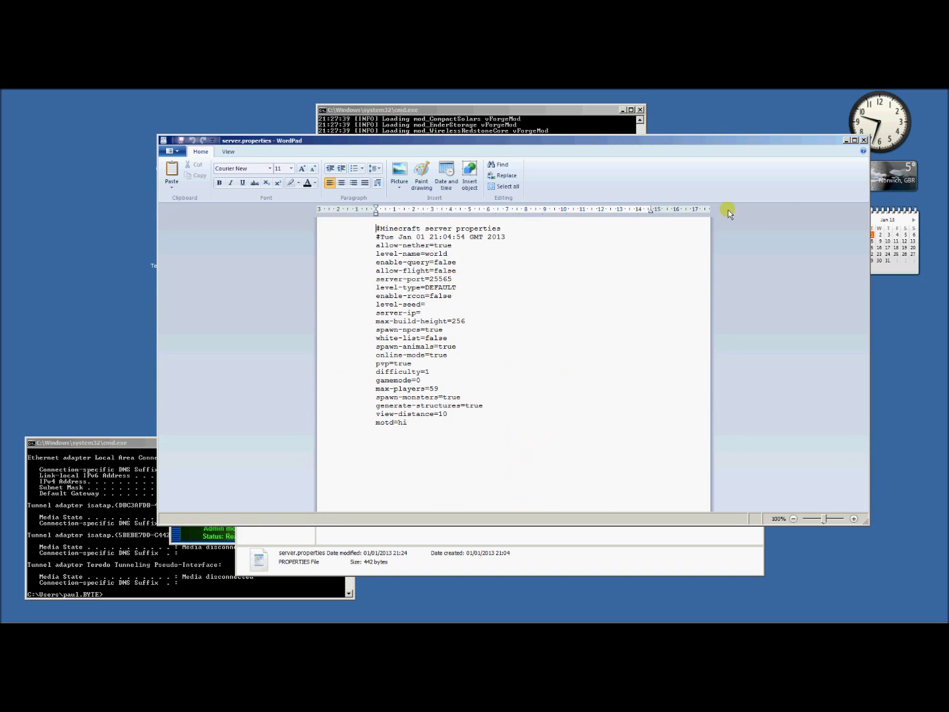
click(847, 142)
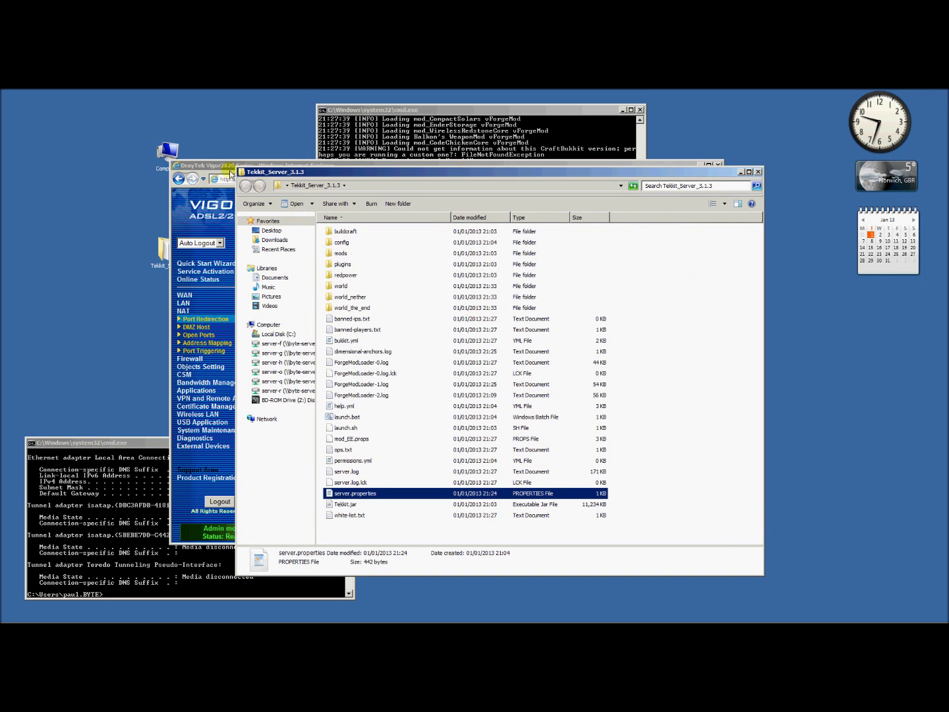
key(alt+Tab)
Step: Forward public port 25565 to private IP 10.10.0.1, port 25565, and save the entry
double_click(514, 354)
text(25565)
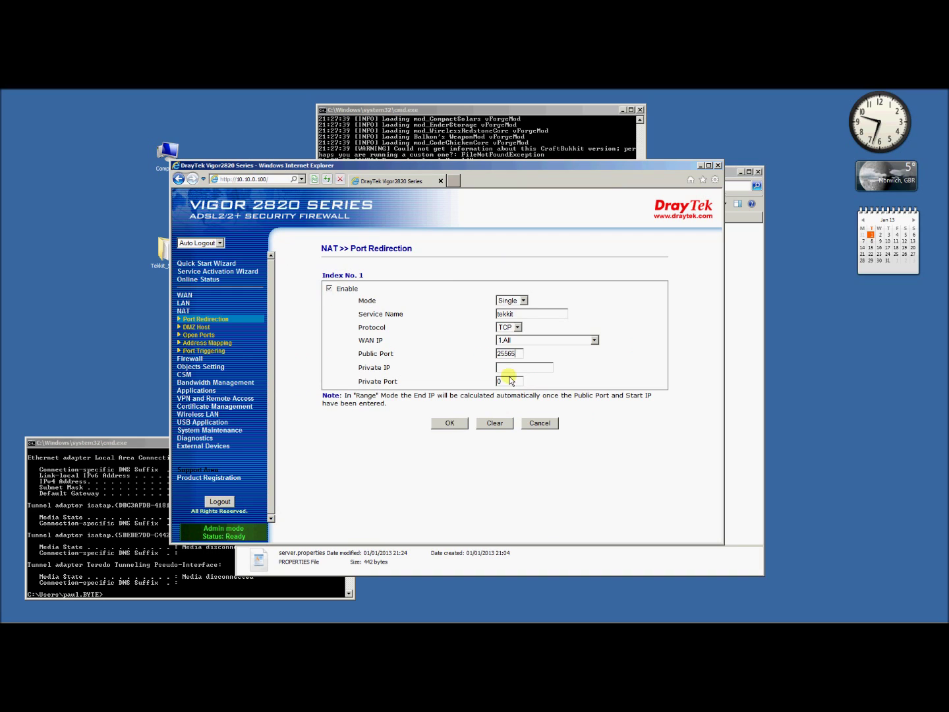
key(Tab)
click(133, 514)
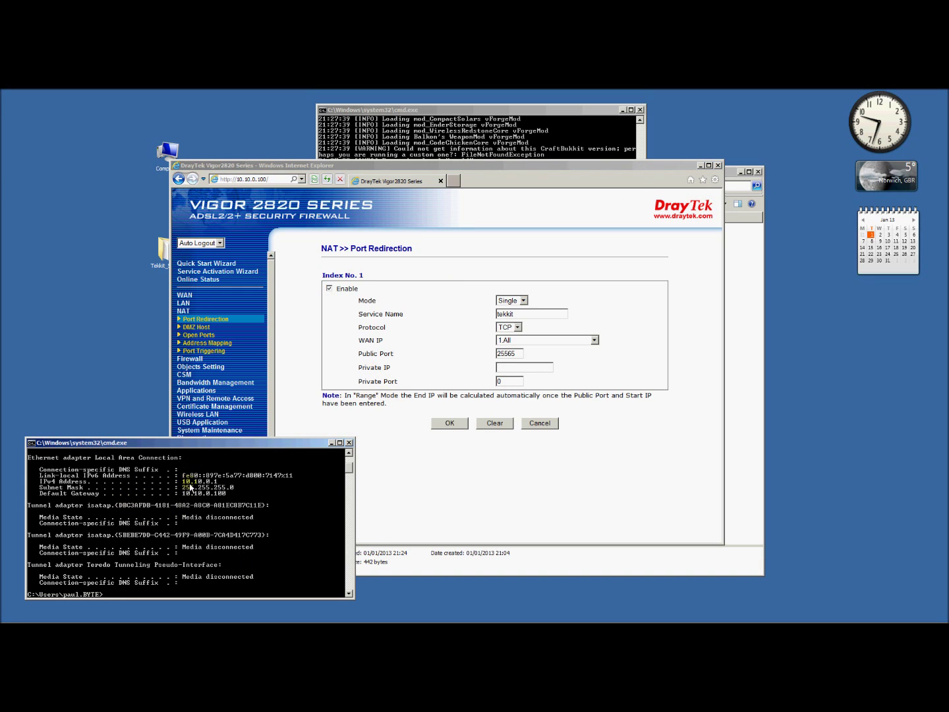
click(506, 371)
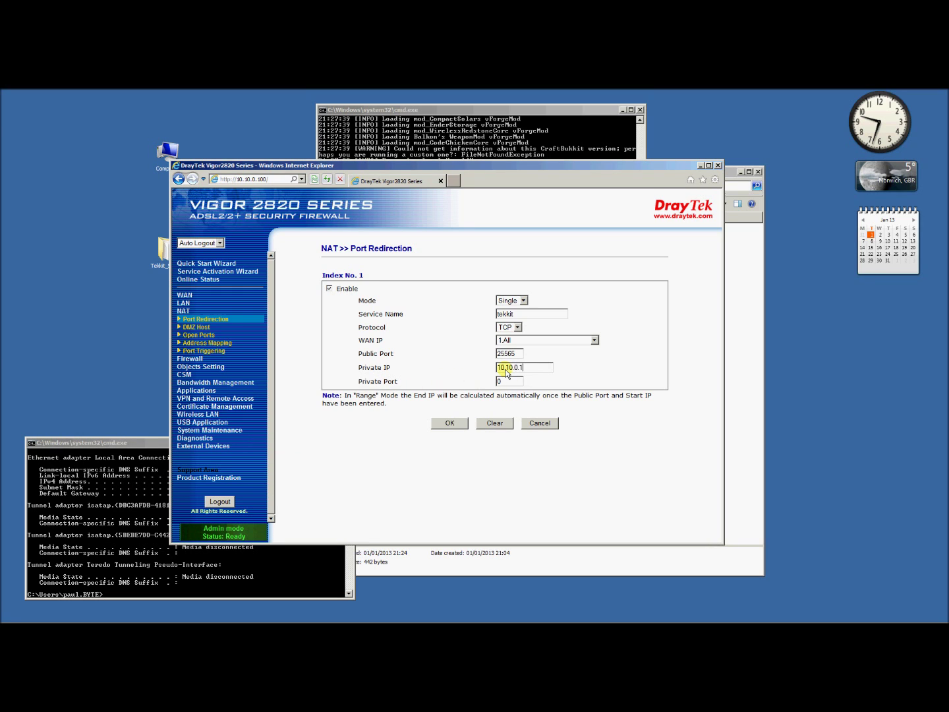
double_click(502, 382)
double_click(516, 354)
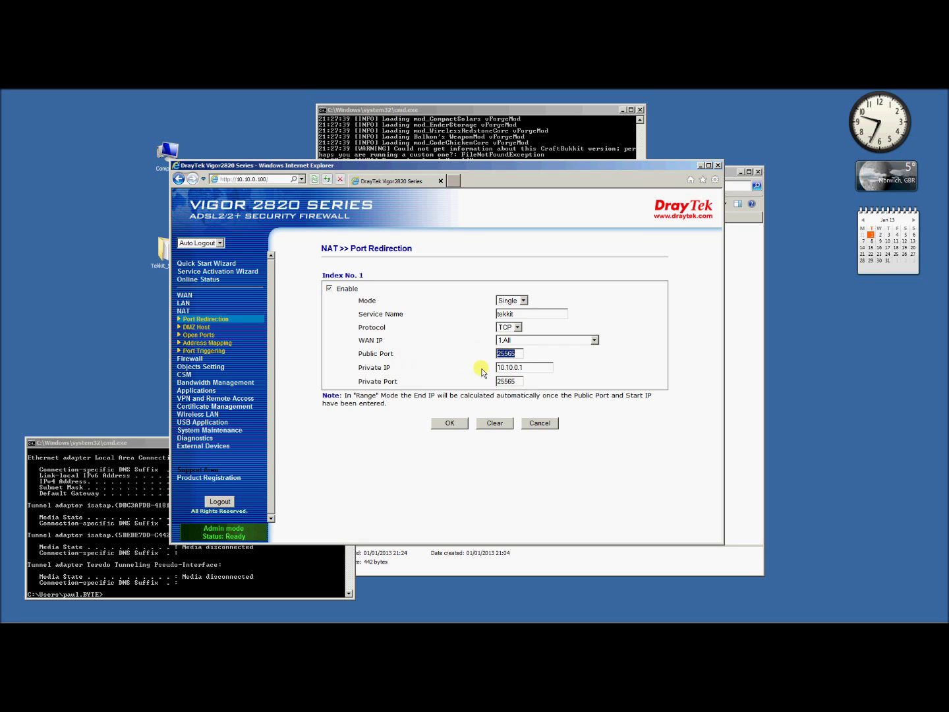
click(451, 423)
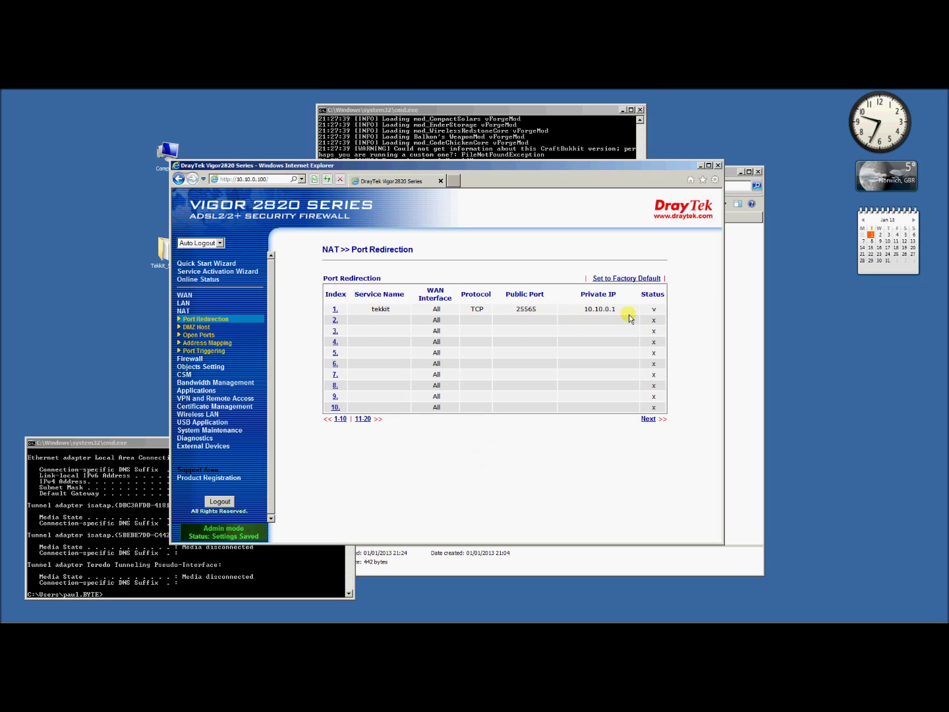
drag(385, 168, 395, 618)
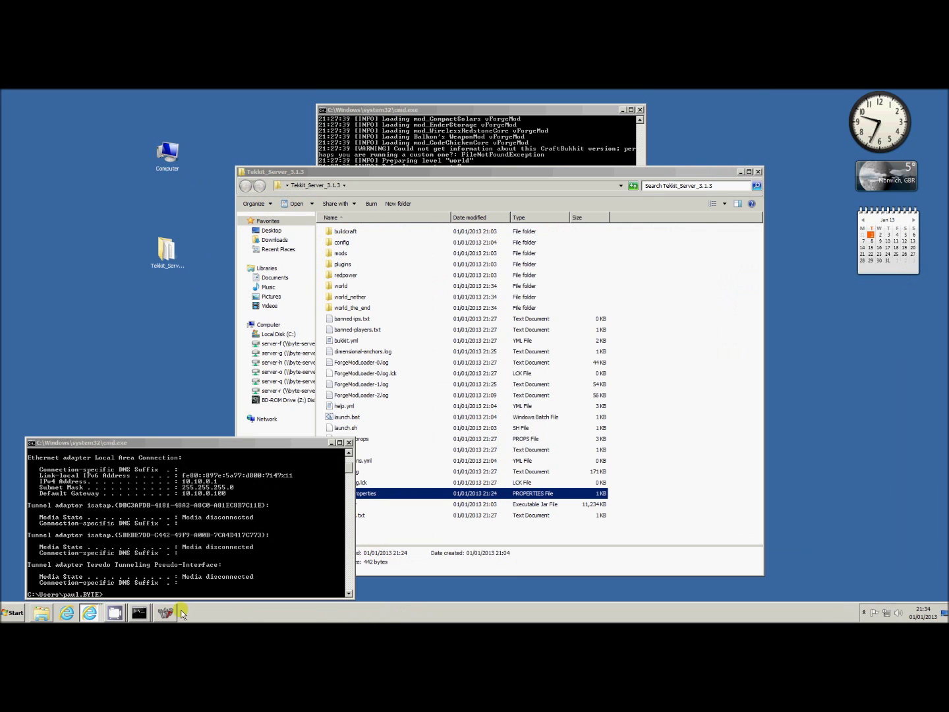
Step: Review the Tekkit multiplayer entries tekkit.byte.org.uk, localhost and 10.10.0.1
click(170, 614)
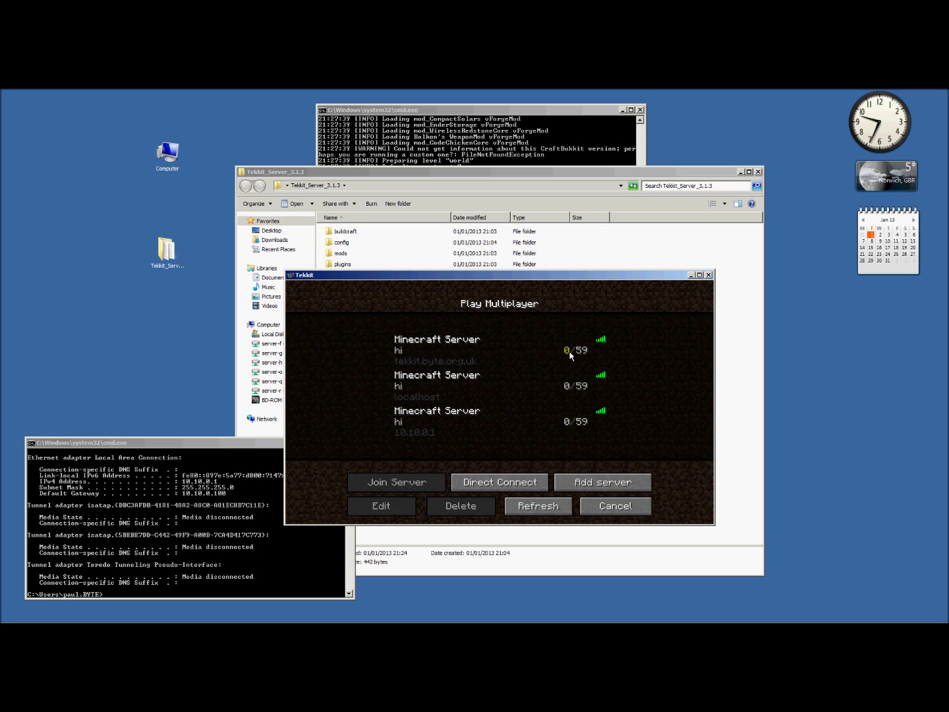
click(469, 353)
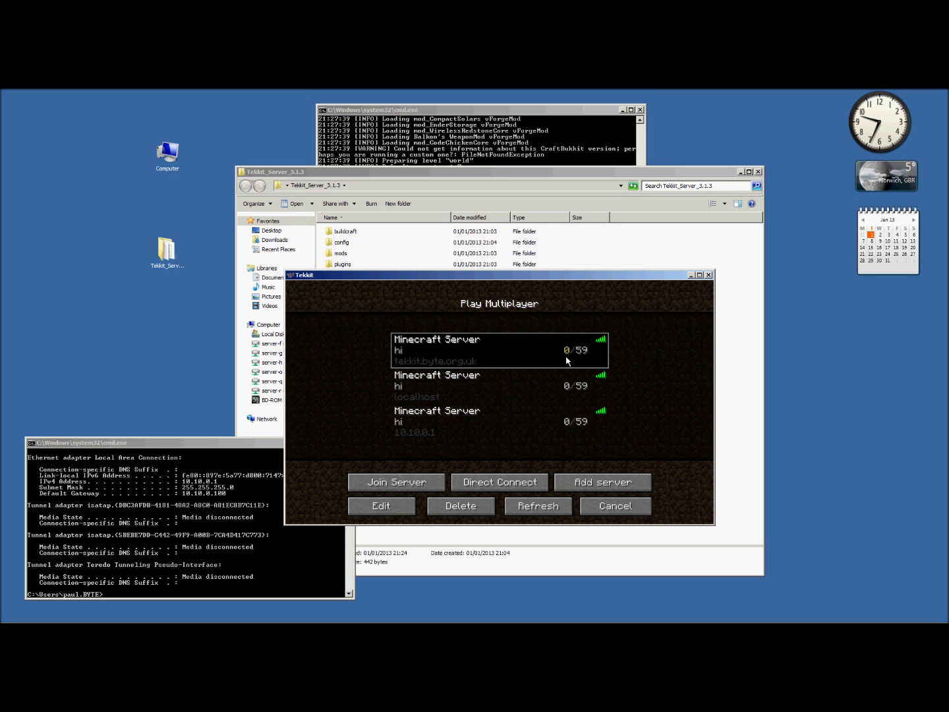
click(475, 401)
click(452, 431)
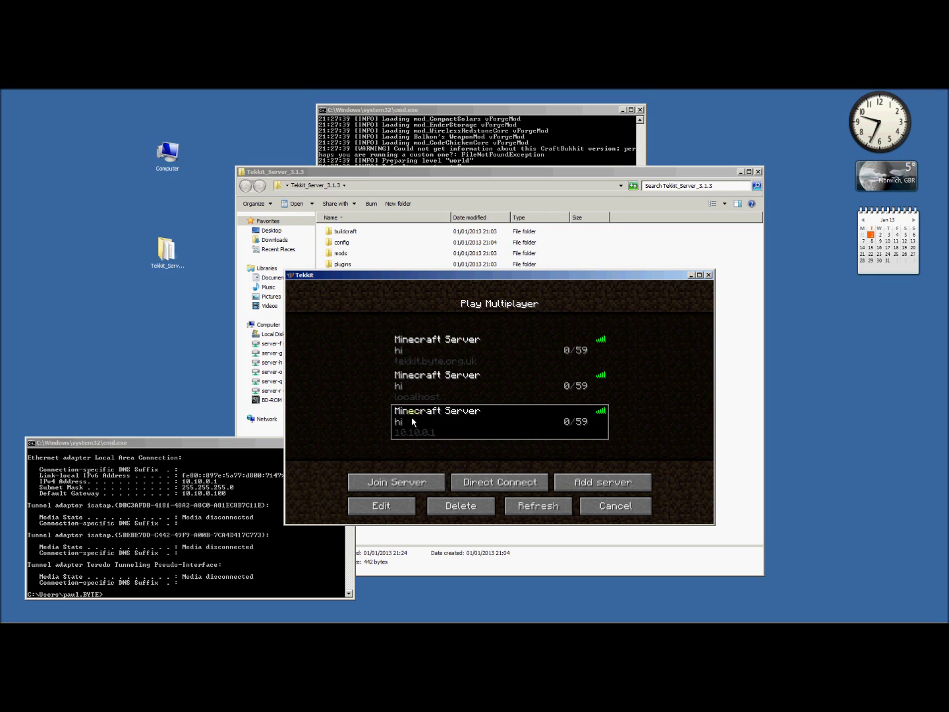
click(430, 357)
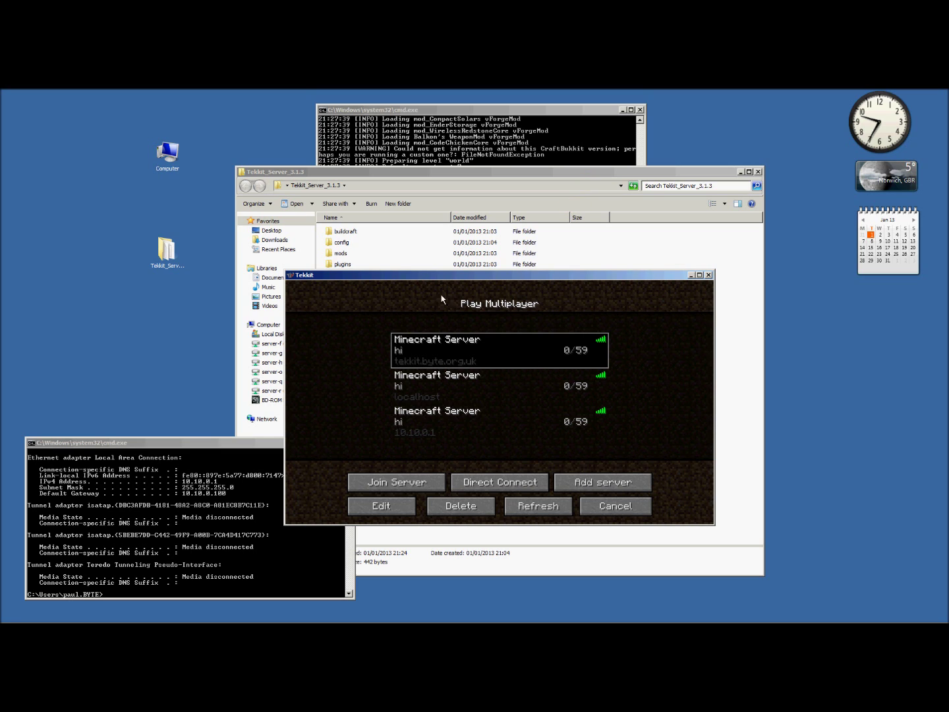
Step: Place the router's Port Redirection page over the game window
click(414, 137)
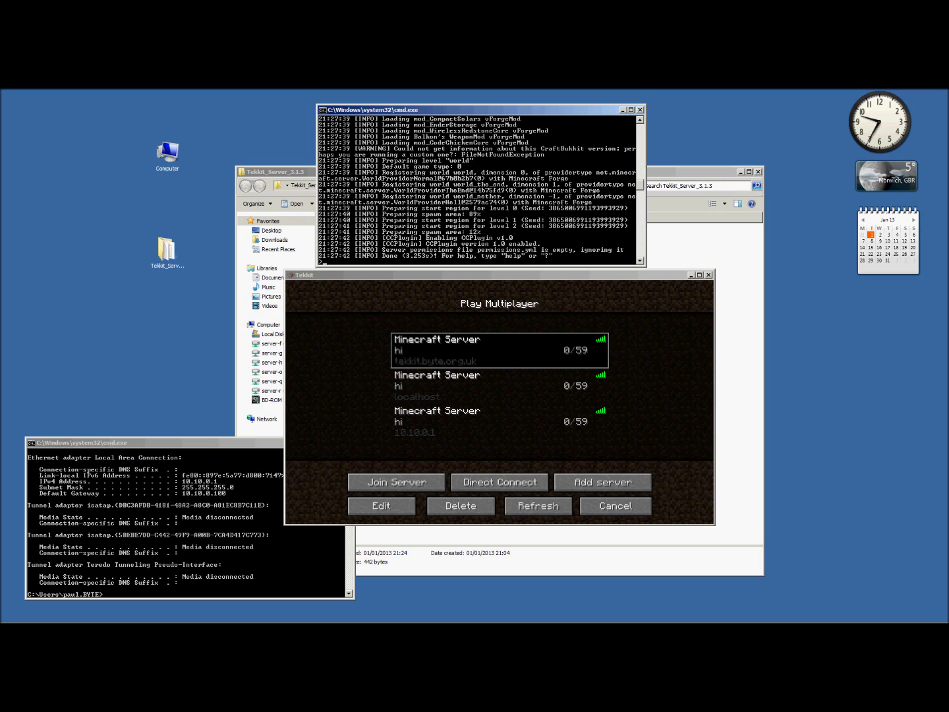
click(808, 333)
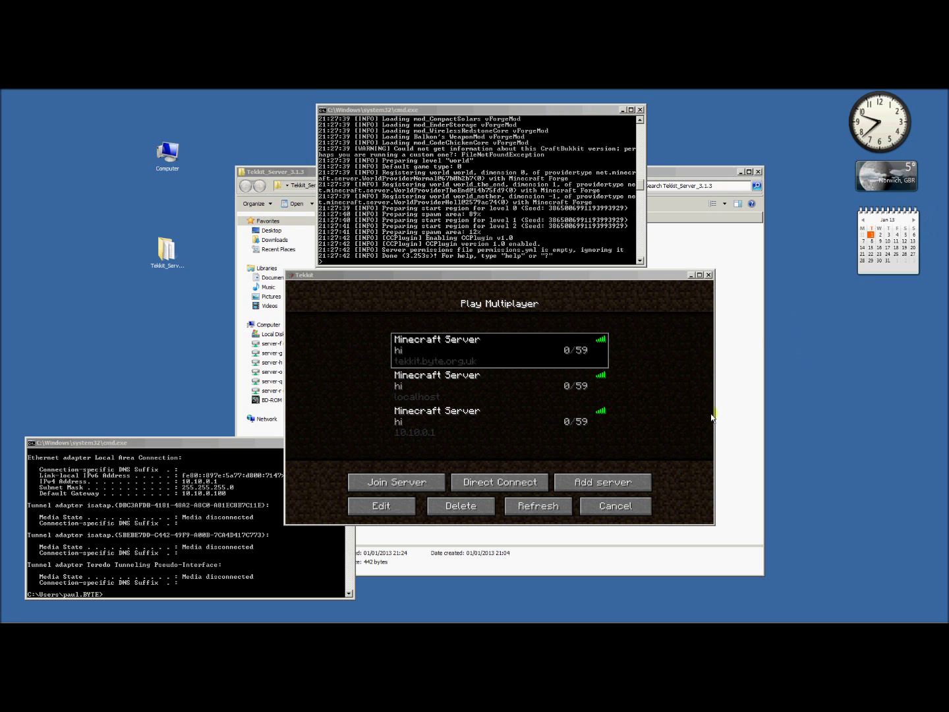
drag(656, 191, 513, 183)
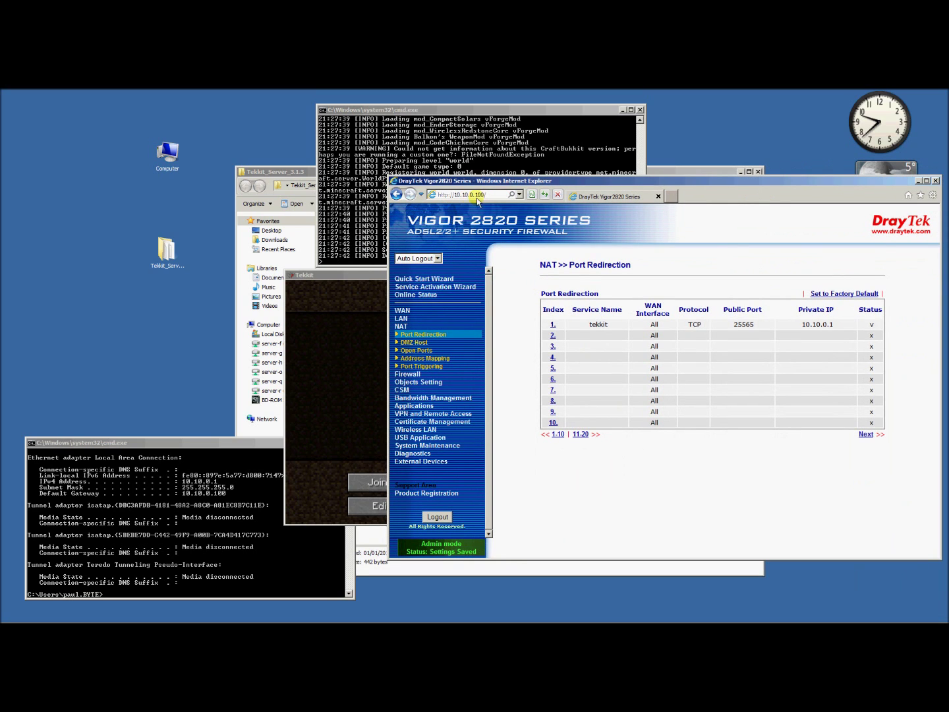
Step: Reload the DrayTek page at 10.10.0.100, then close the router browser window
click(212, 453)
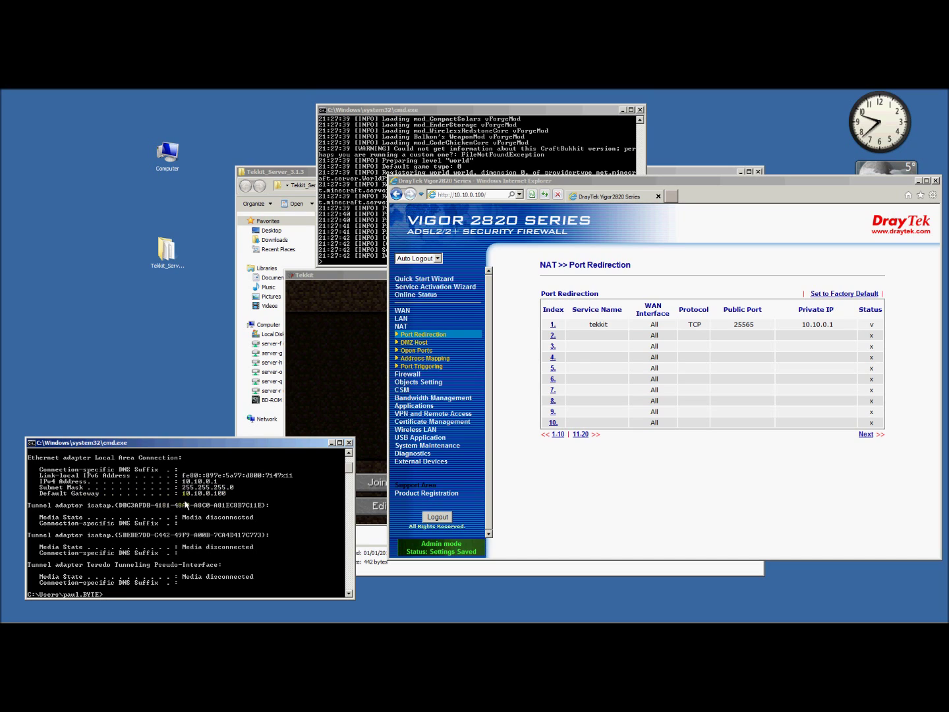
drag(522, 181, 509, 181)
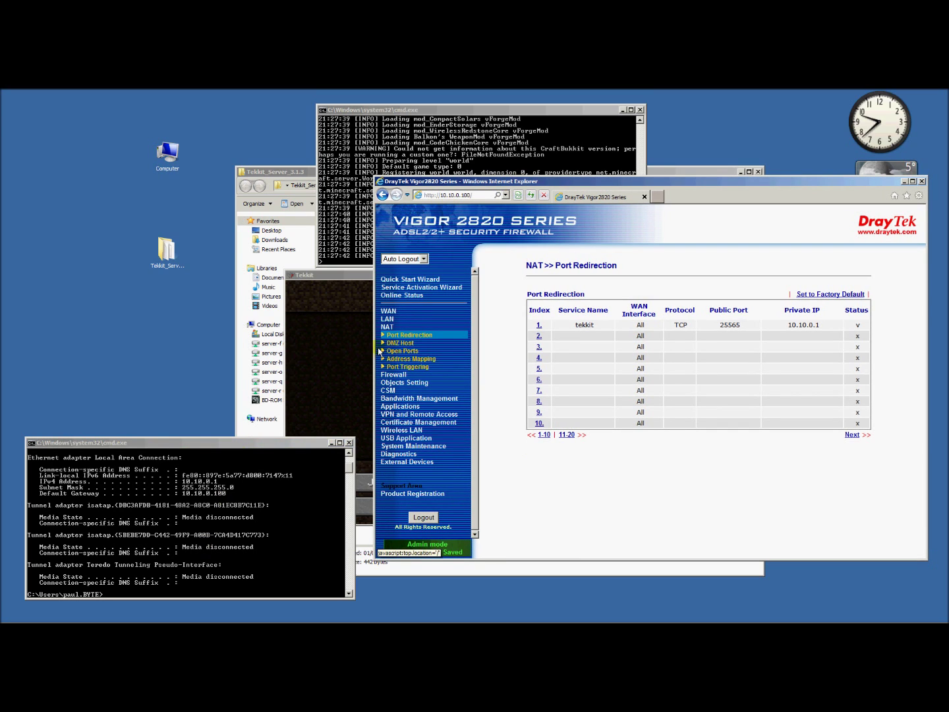
click(470, 195)
key(Return)
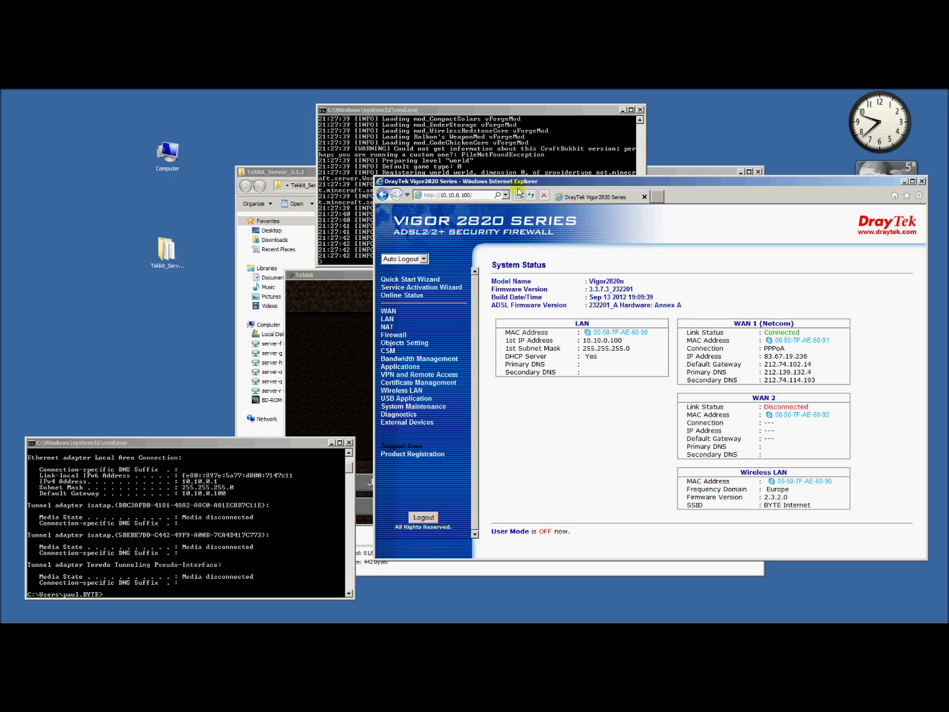
key(alt+F4)
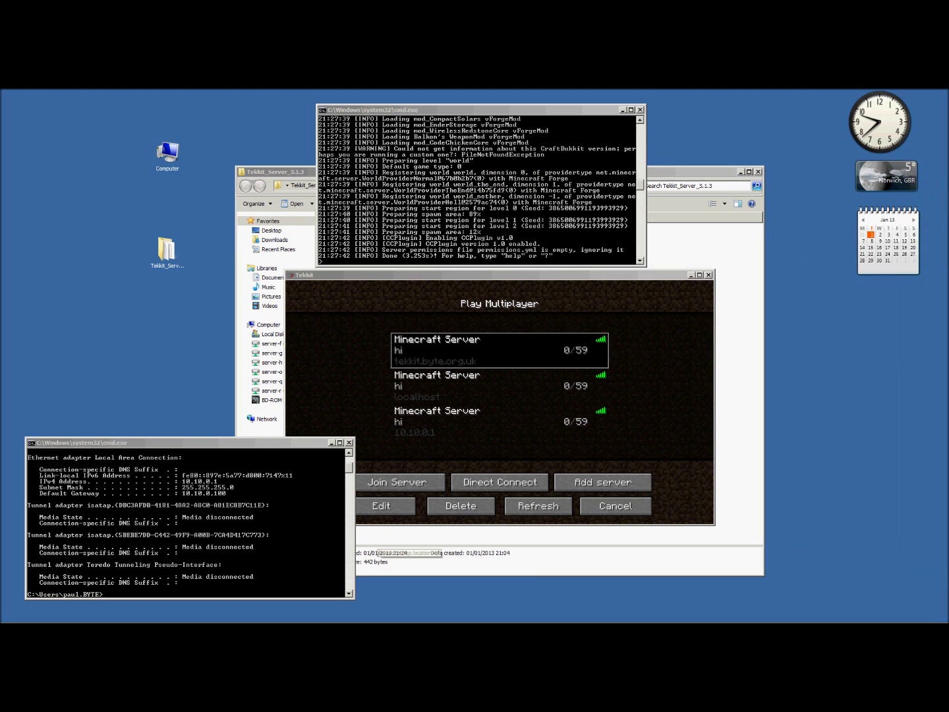
Step: Shift the Tekkit game window right and bring the Tekkit_Server_3.1.3 folder forward
click(592, 275)
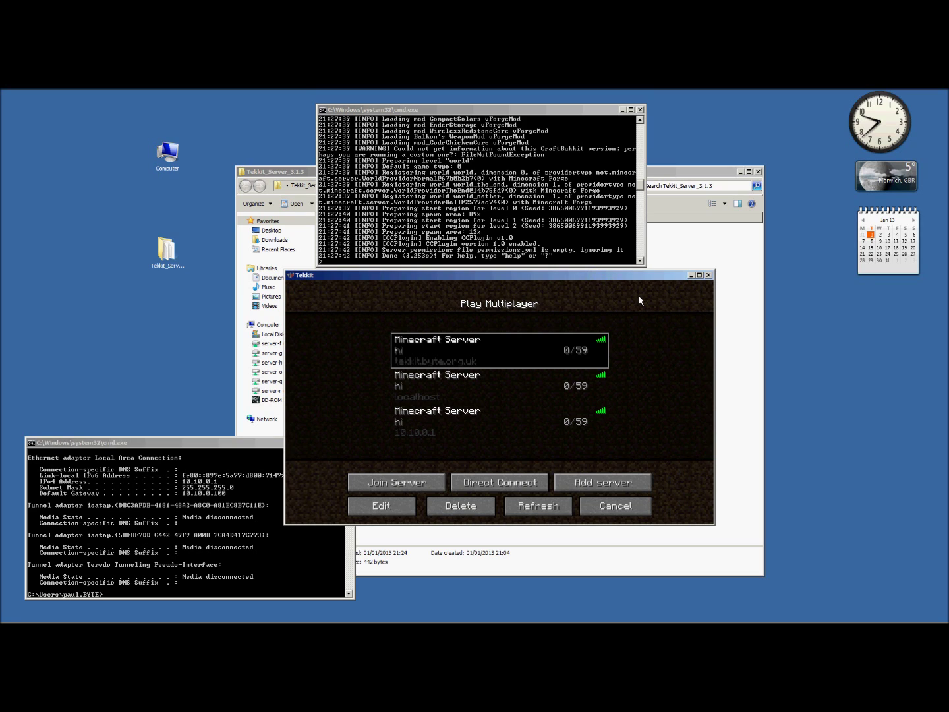
click(402, 191)
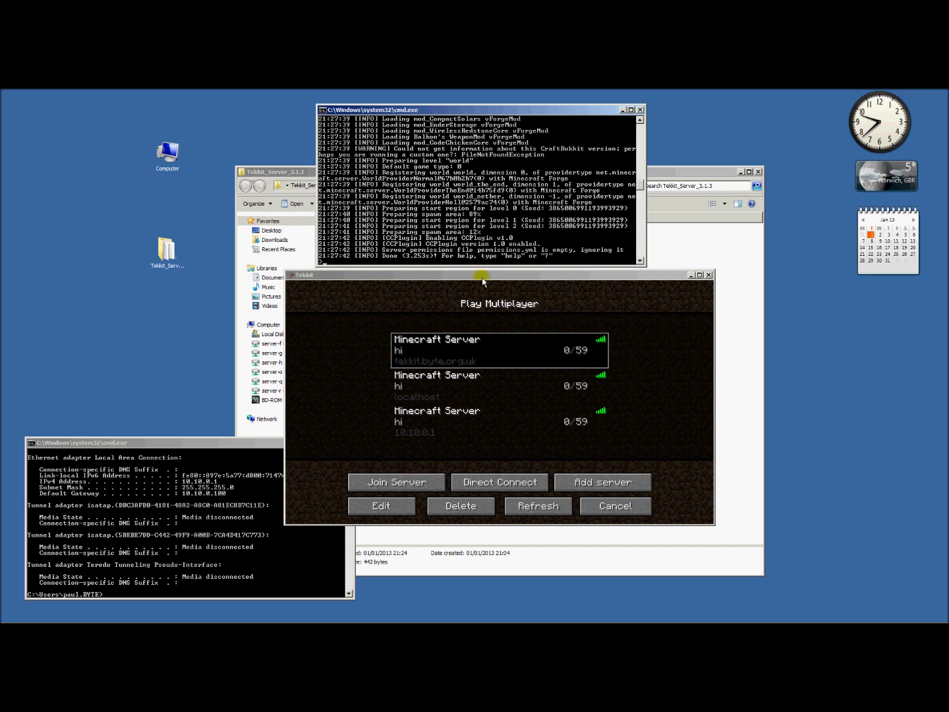
click(484, 277)
drag(499, 292, 483, 289)
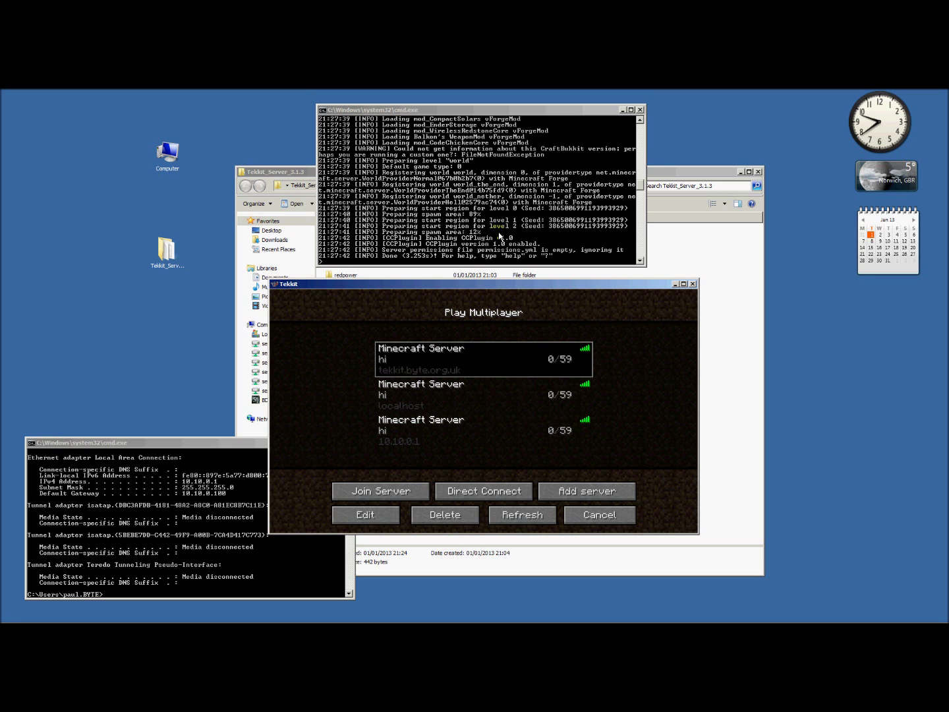
drag(478, 284, 598, 294)
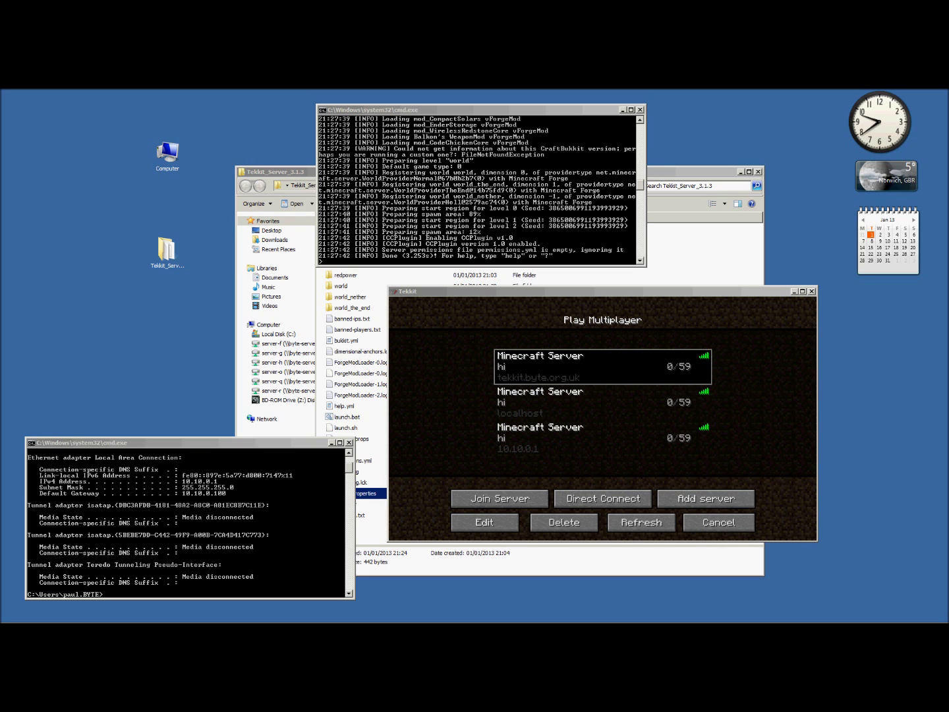
drag(704, 297, 733, 312)
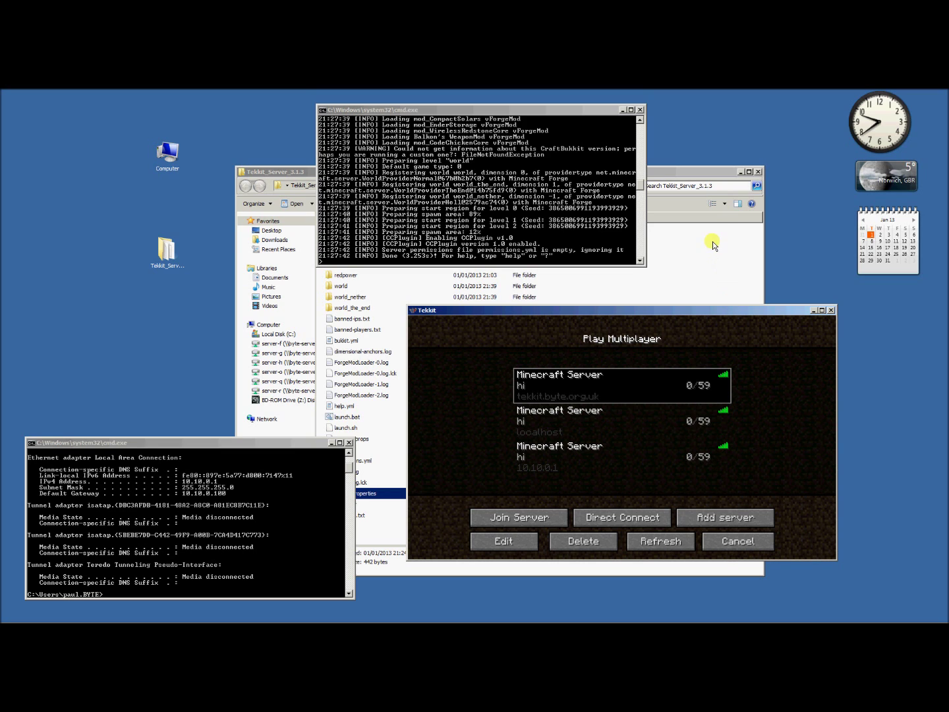
click(679, 174)
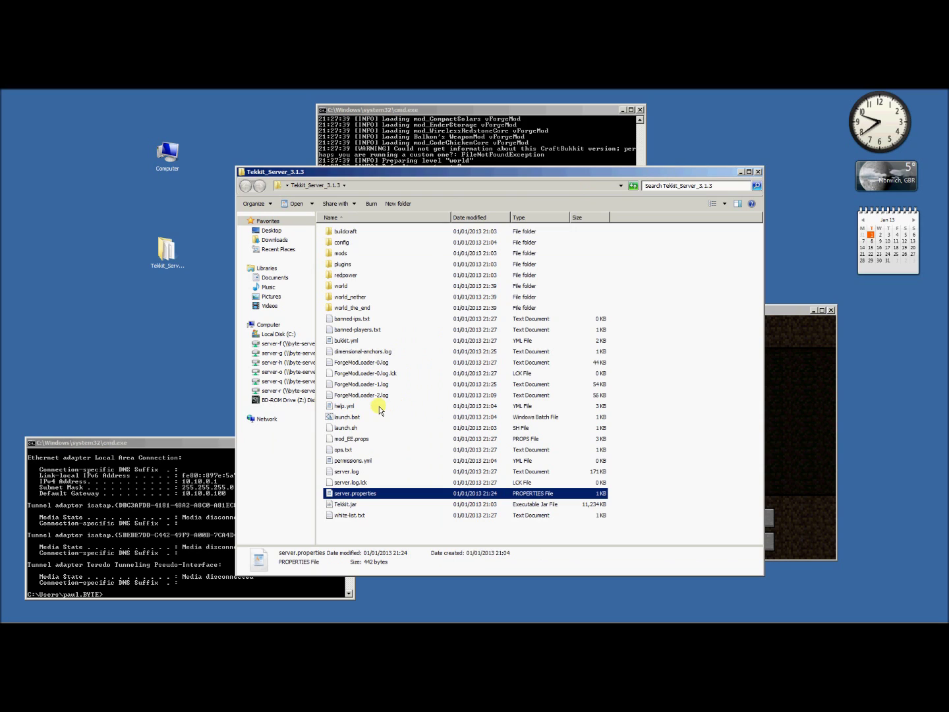
mouse_move(879, 235)
double_click(343, 450)
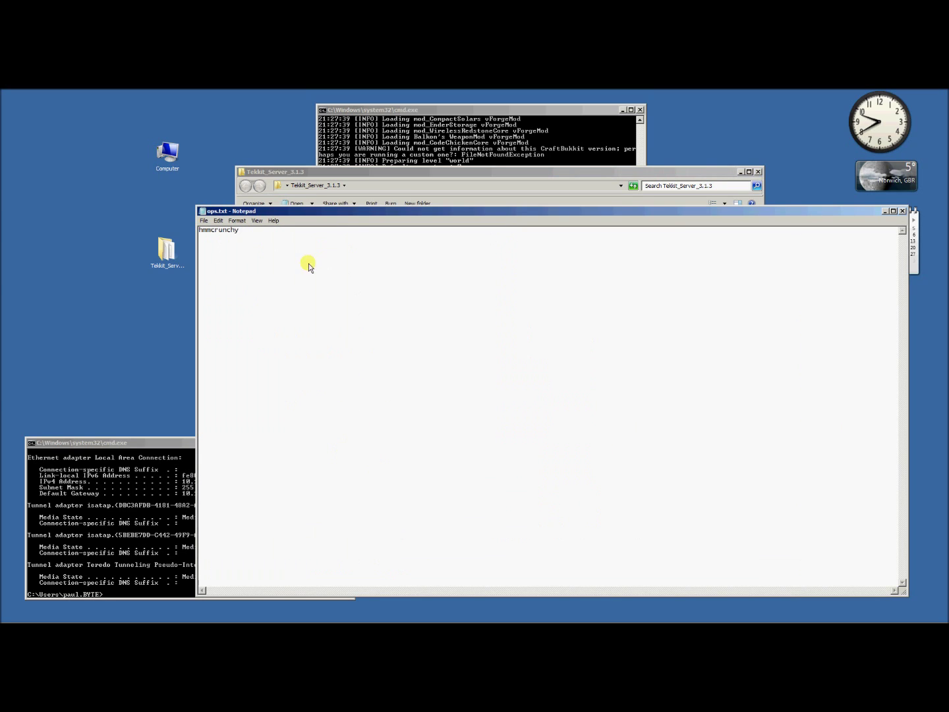
click(902, 211)
click(368, 438)
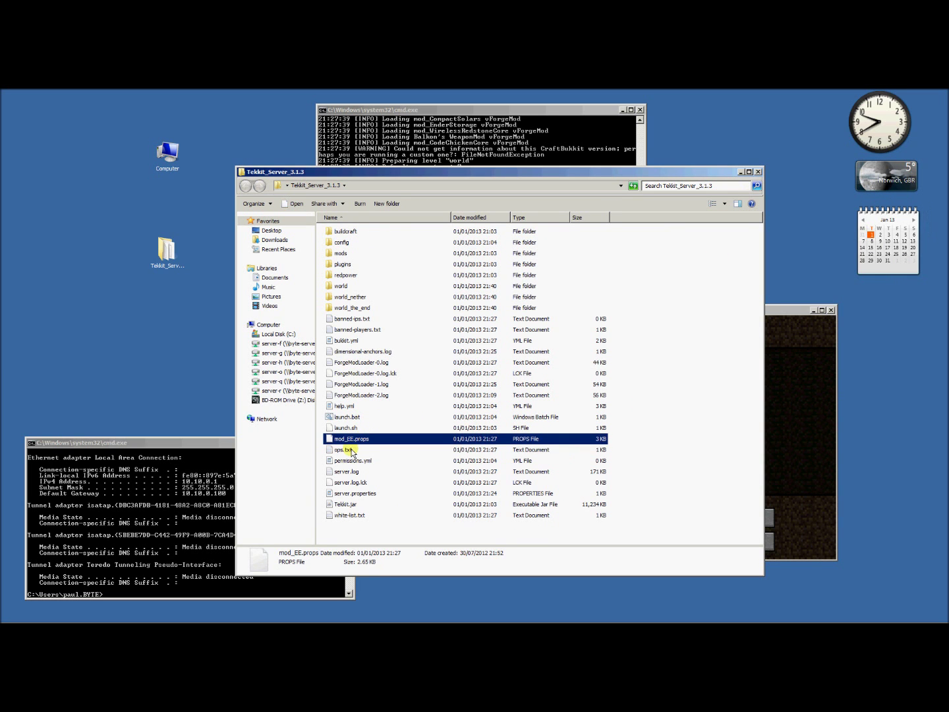
click(350, 451)
click(347, 319)
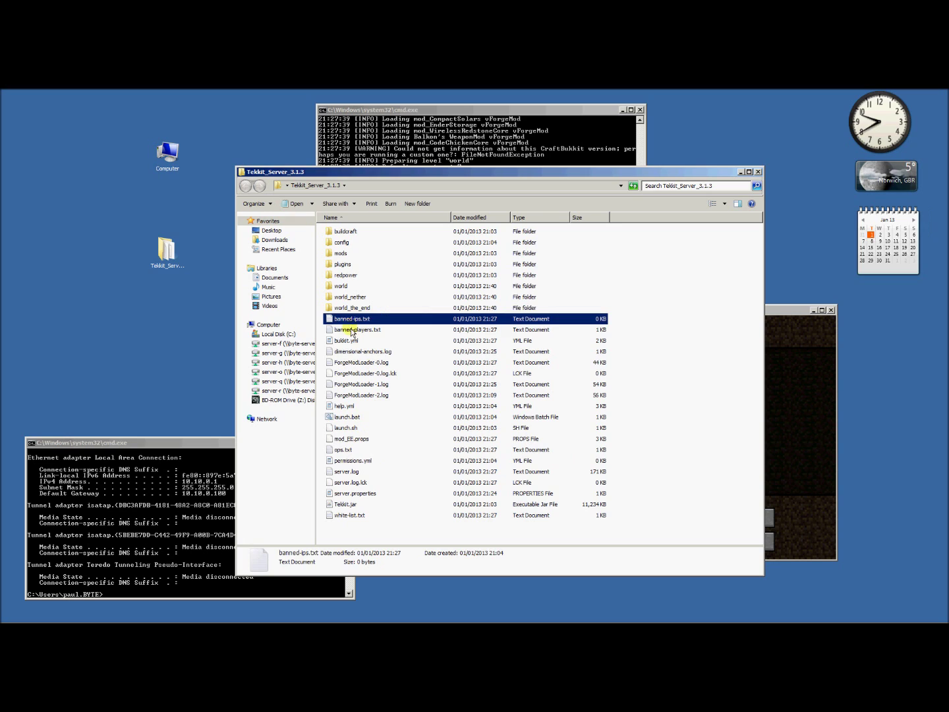
click(351, 330)
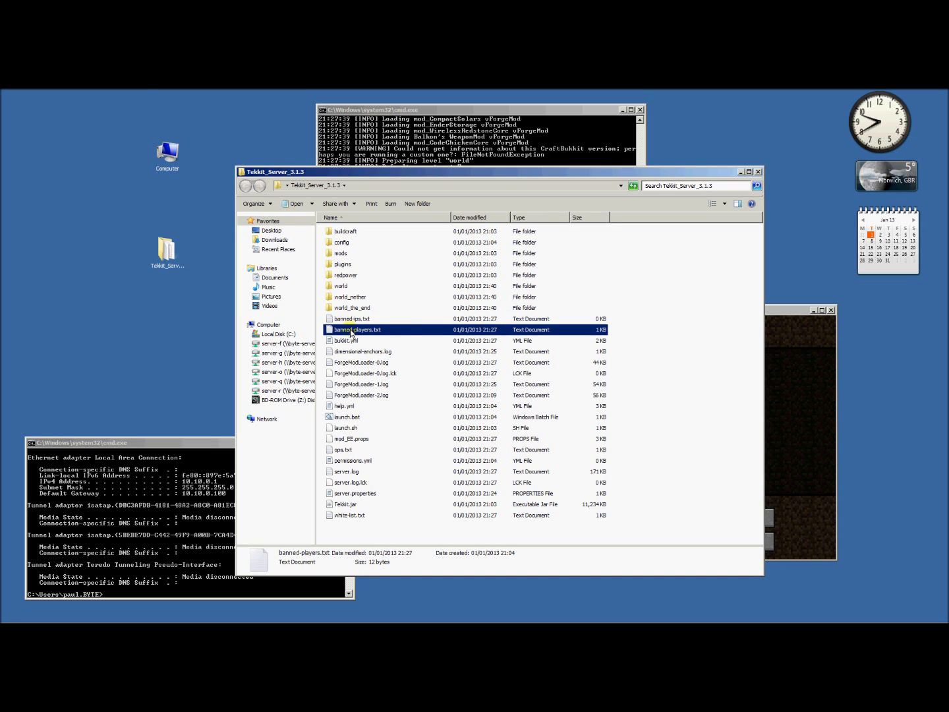
Step: Delete the banned player's name from banned-players.txt and save the file
double_click(350, 329)
drag(245, 235, 198, 230)
click(214, 244)
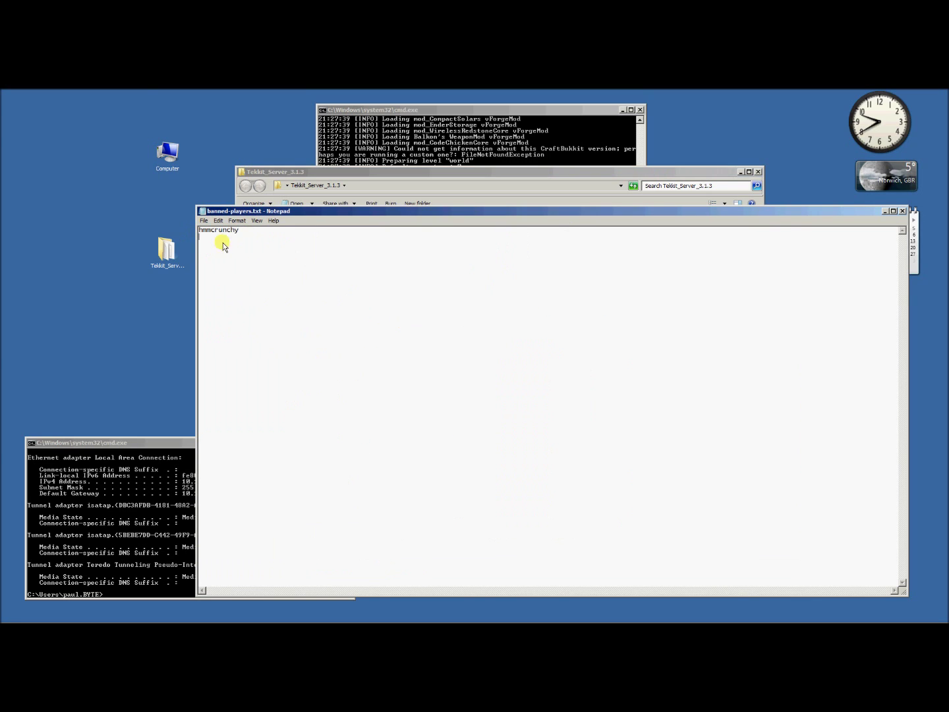
double_click(216, 235)
click(219, 239)
double_click(221, 229)
key(Delete)
click(903, 212)
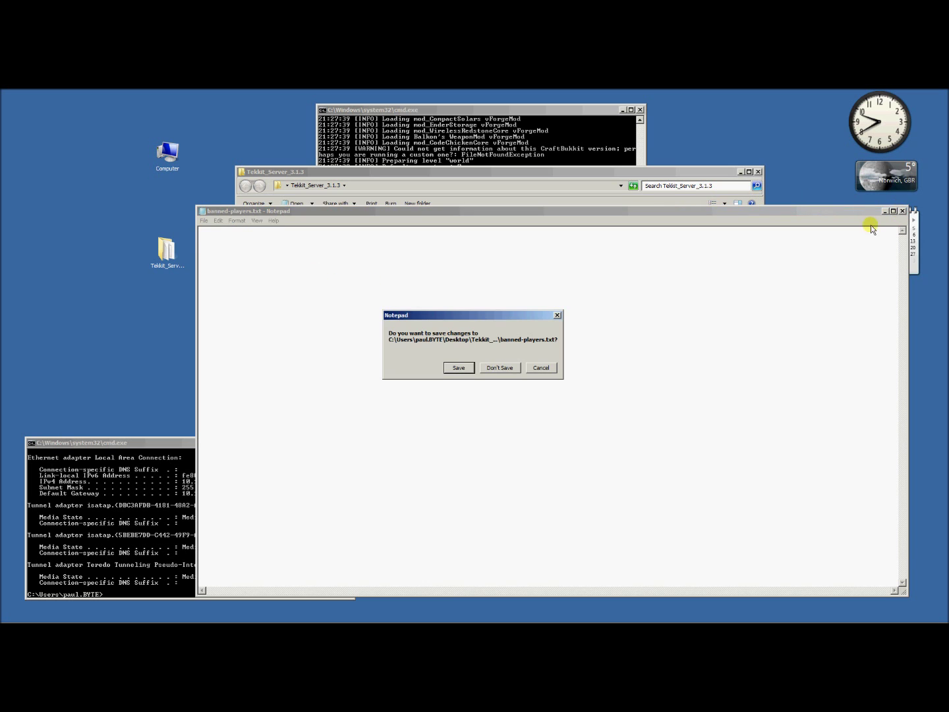
click(464, 369)
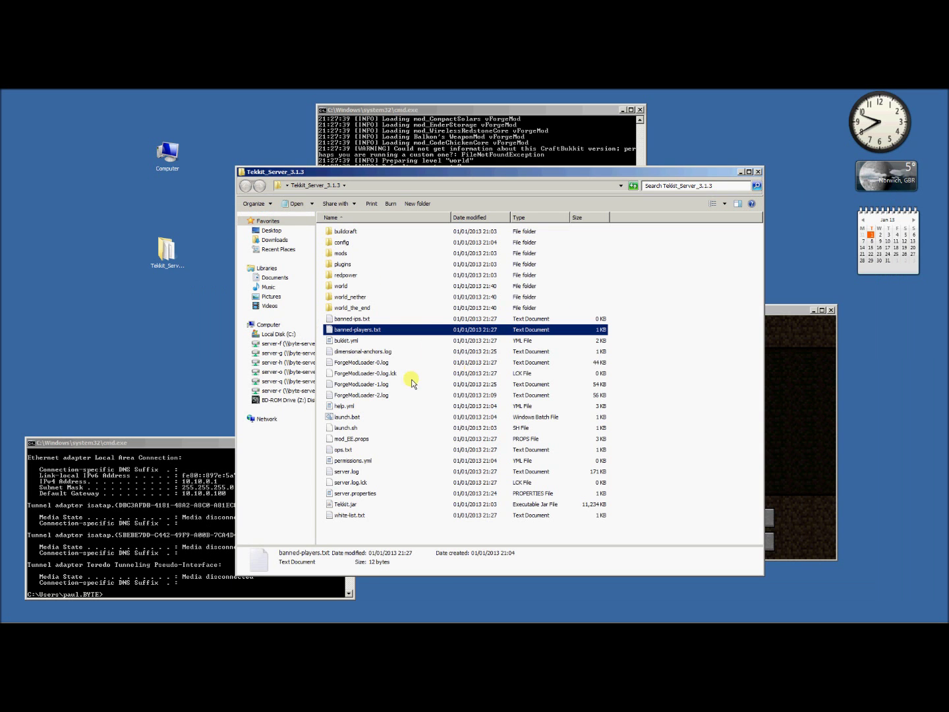
Step: Compare the file sizes of banned-ips.txt, banned-players.txt and white-list.txt
click(353, 320)
click(373, 327)
click(362, 322)
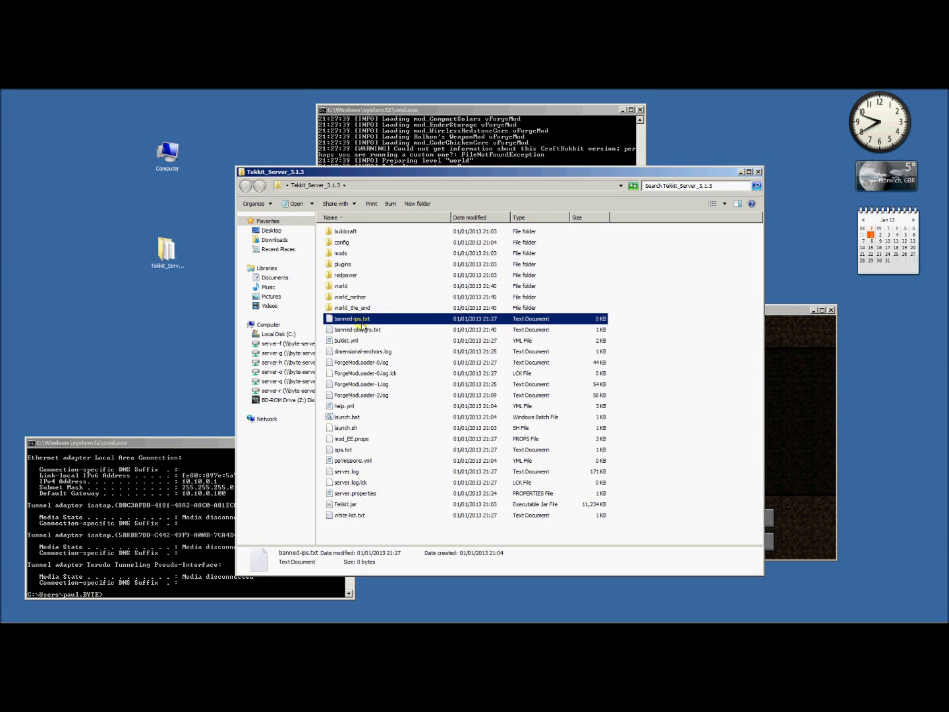
click(361, 331)
click(357, 319)
click(362, 329)
click(359, 320)
click(362, 330)
click(358, 321)
click(362, 330)
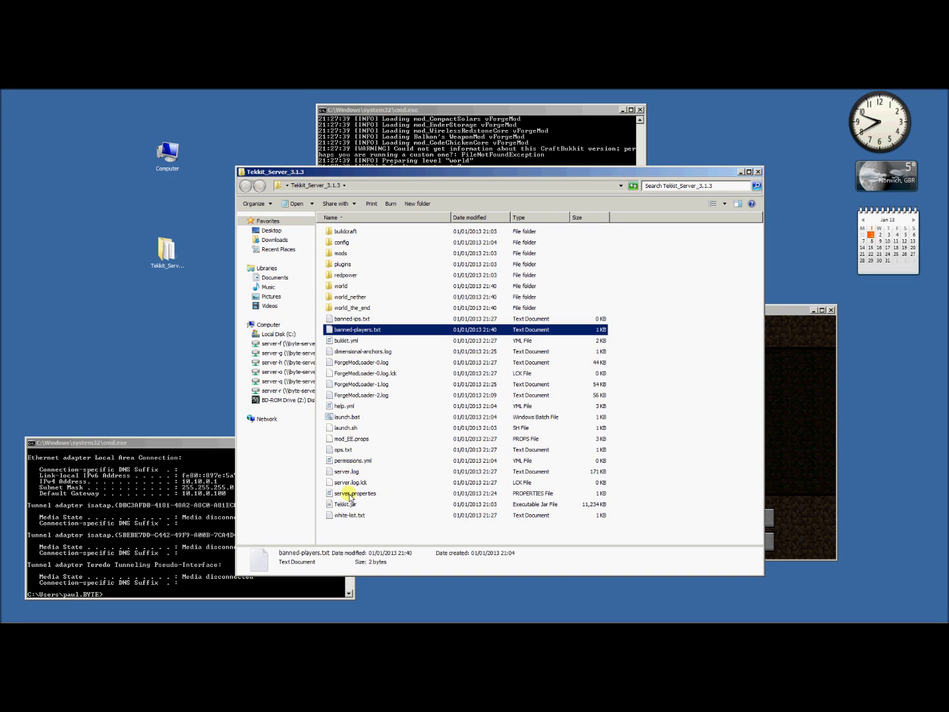
click(354, 518)
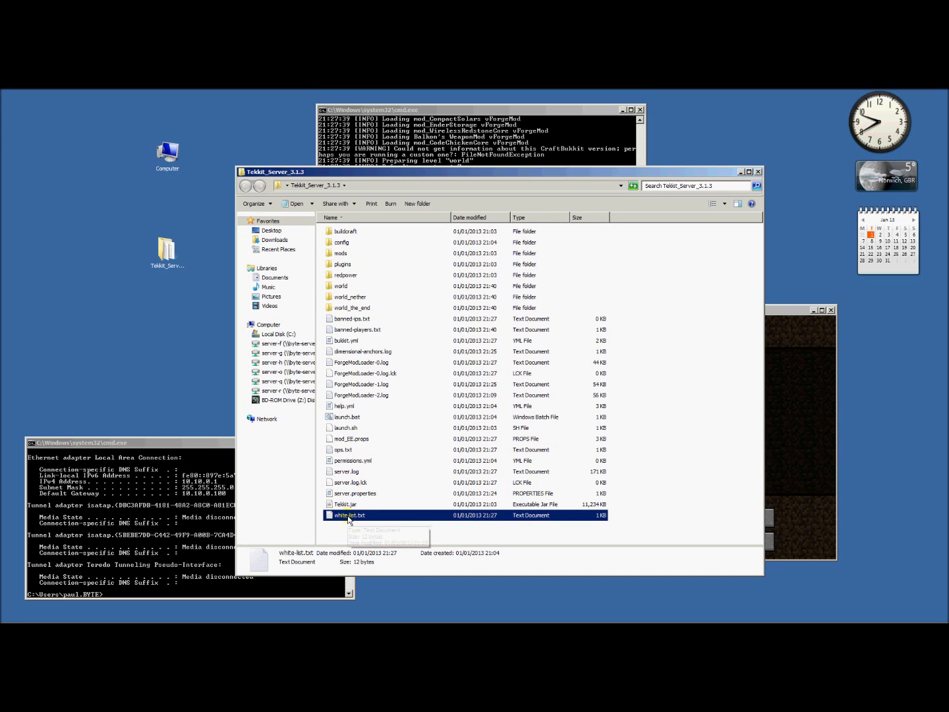
double_click(348, 517)
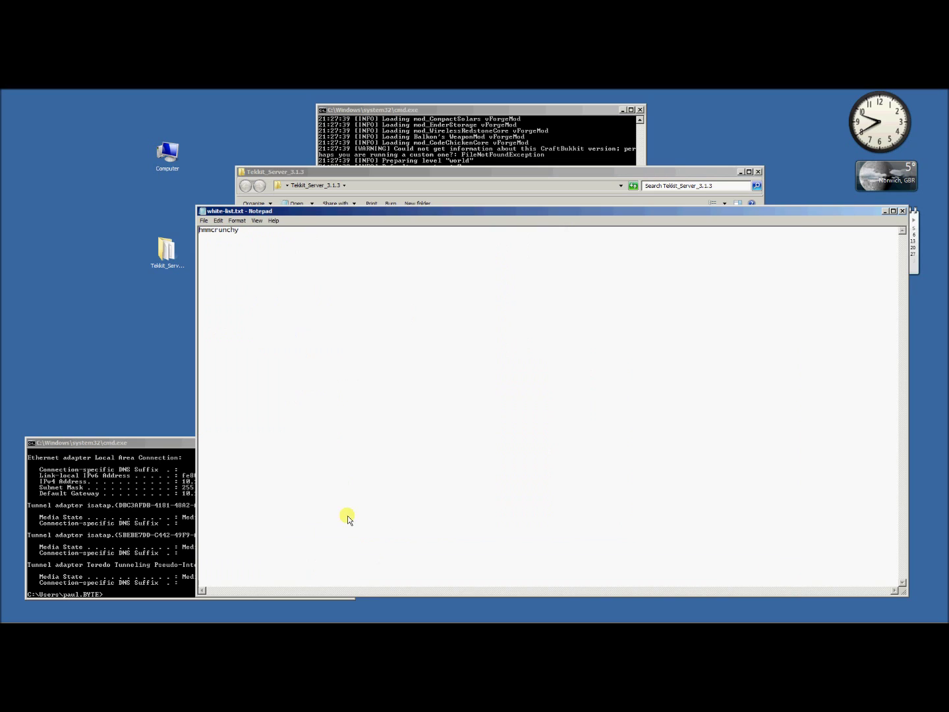
drag(240, 232, 200, 232)
key(End)
key(Return)
text(hmmcrunch)
click(901, 212)
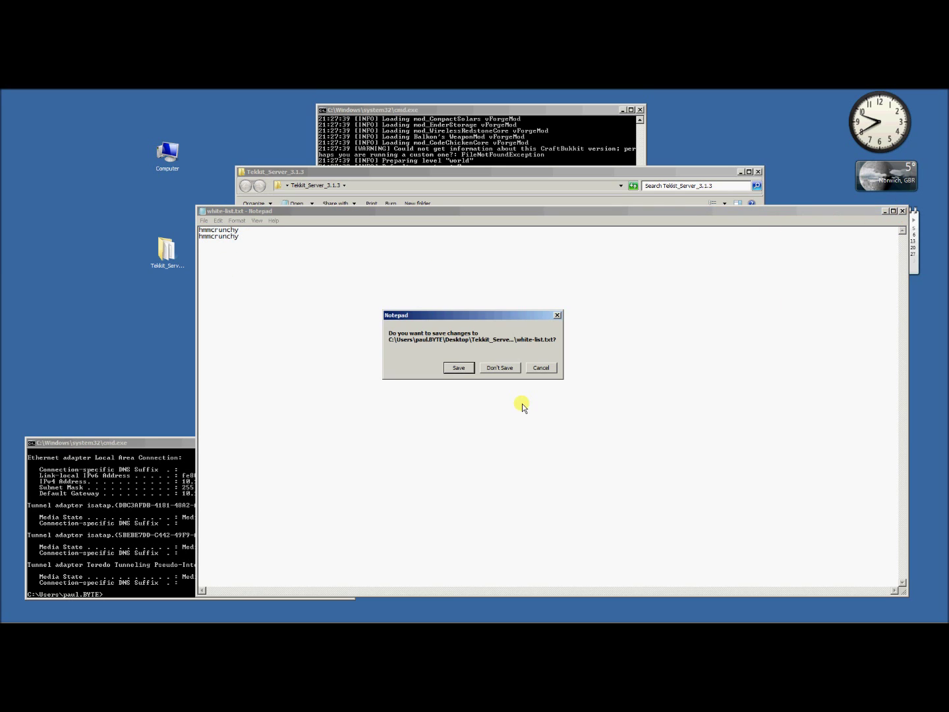
click(499, 366)
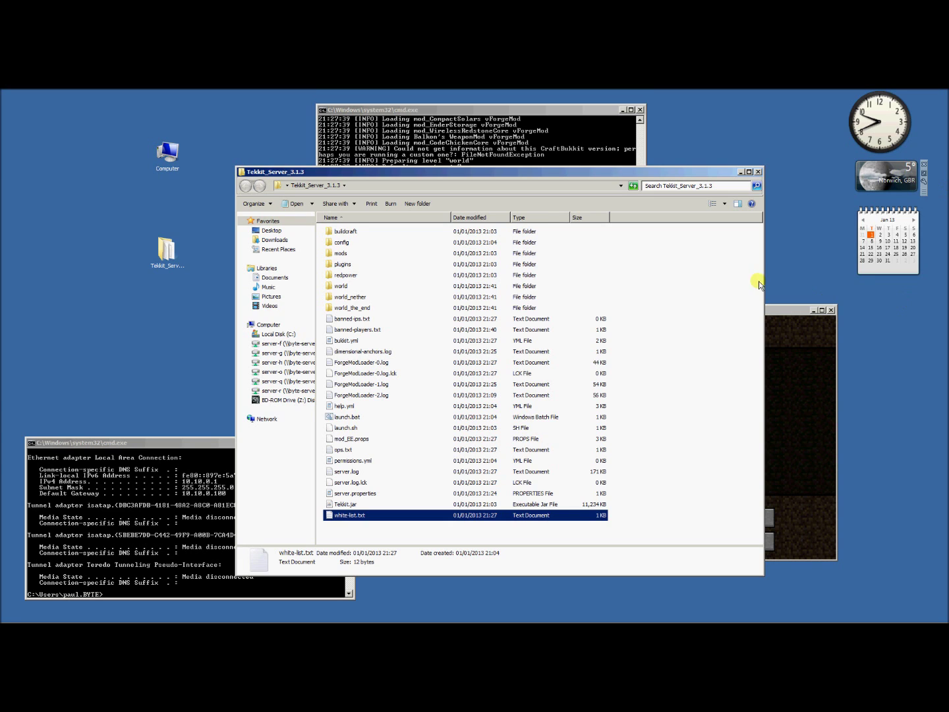
Step: Inspect the allow-nether, allow-flight and server-port=25565 lines of server.properties in WordPad
double_click(364, 493)
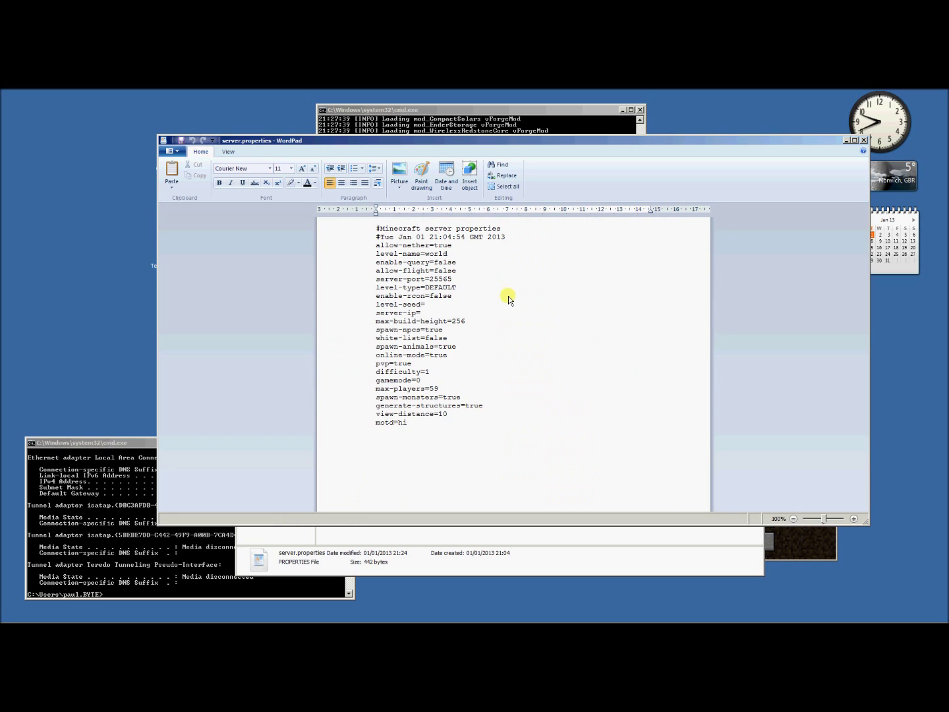
triple_click(425, 245)
double_click(443, 245)
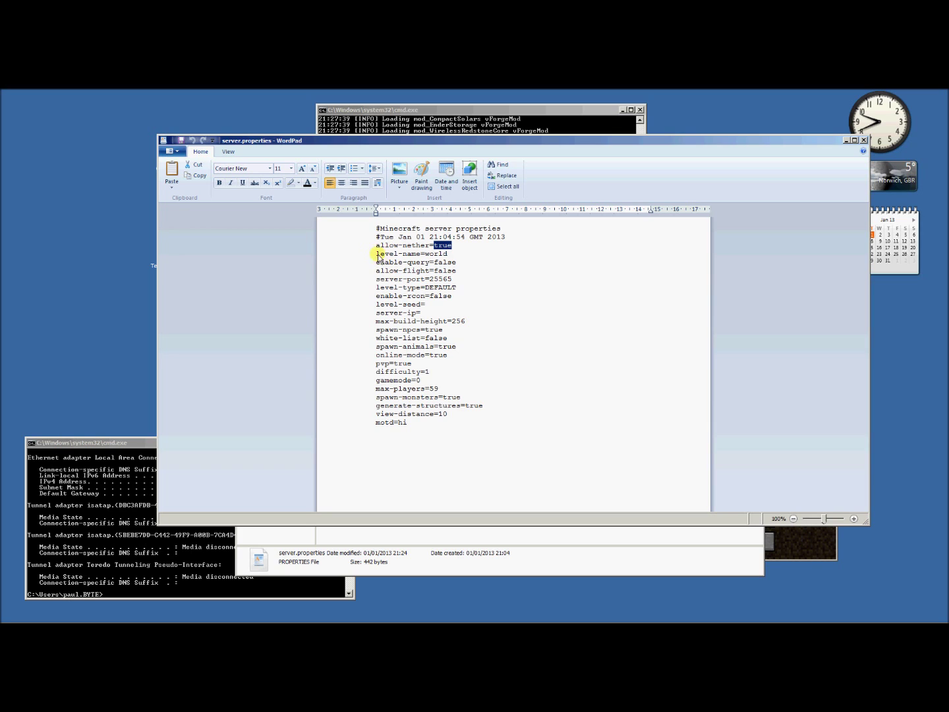
triple_click(443, 246)
click(385, 263)
drag(380, 266, 439, 272)
double_click(443, 271)
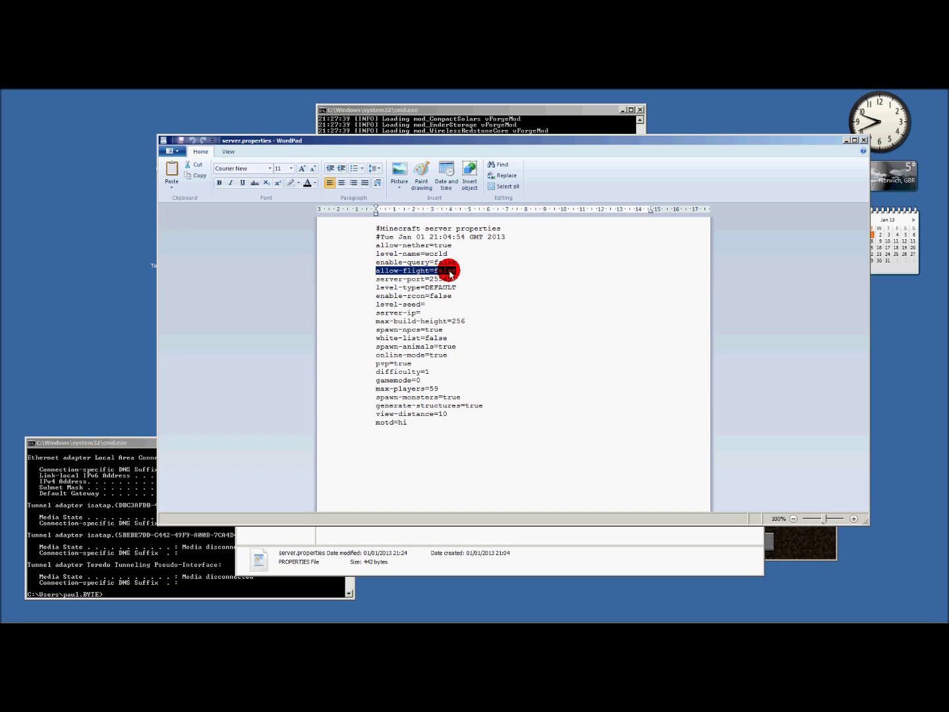
click(412, 280)
drag(454, 280, 377, 280)
click(430, 280)
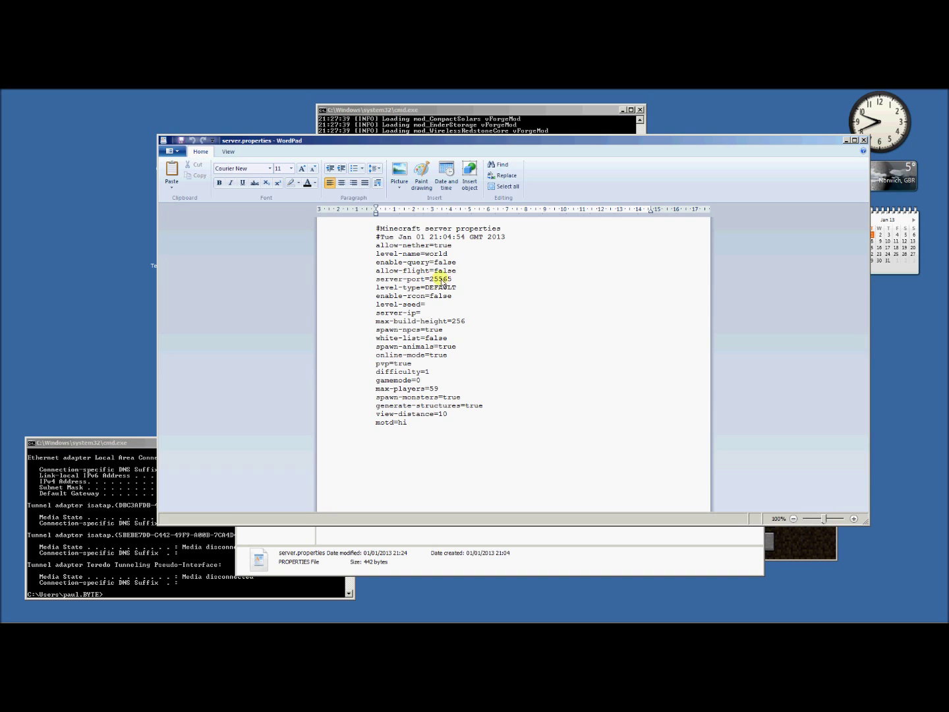
double_click(445, 279)
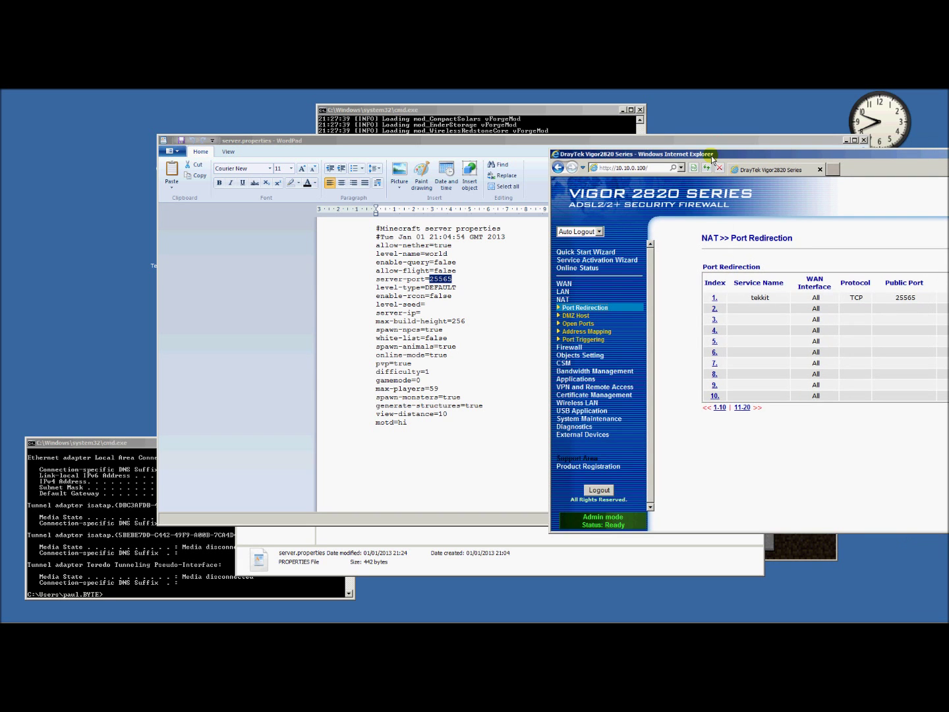
Step: Close the router page, check the 'whatismy ip' results, and return to the blank server-ip line
drag(774, 153, 639, 156)
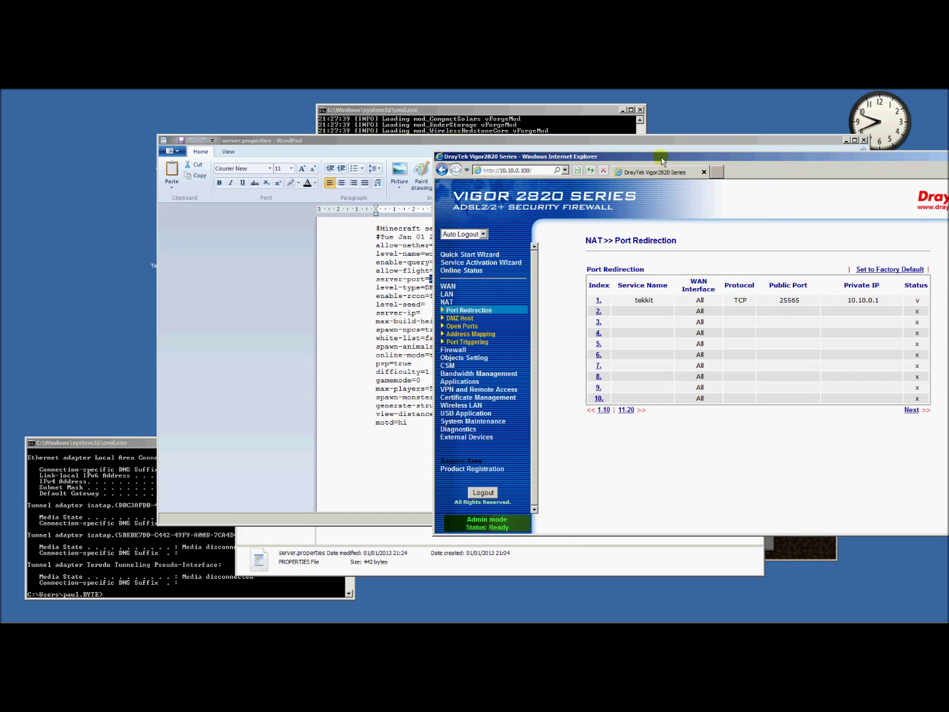
key(alt+F4)
click(449, 295)
drag(392, 290, 403, 303)
click(422, 312)
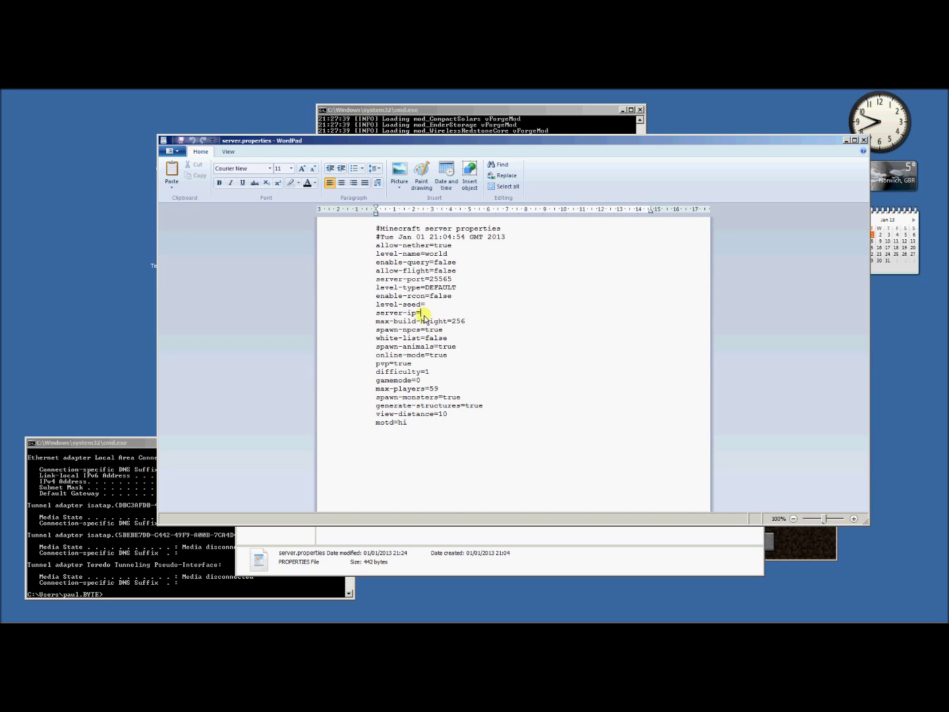
click(887, 203)
key(alt+Tab)
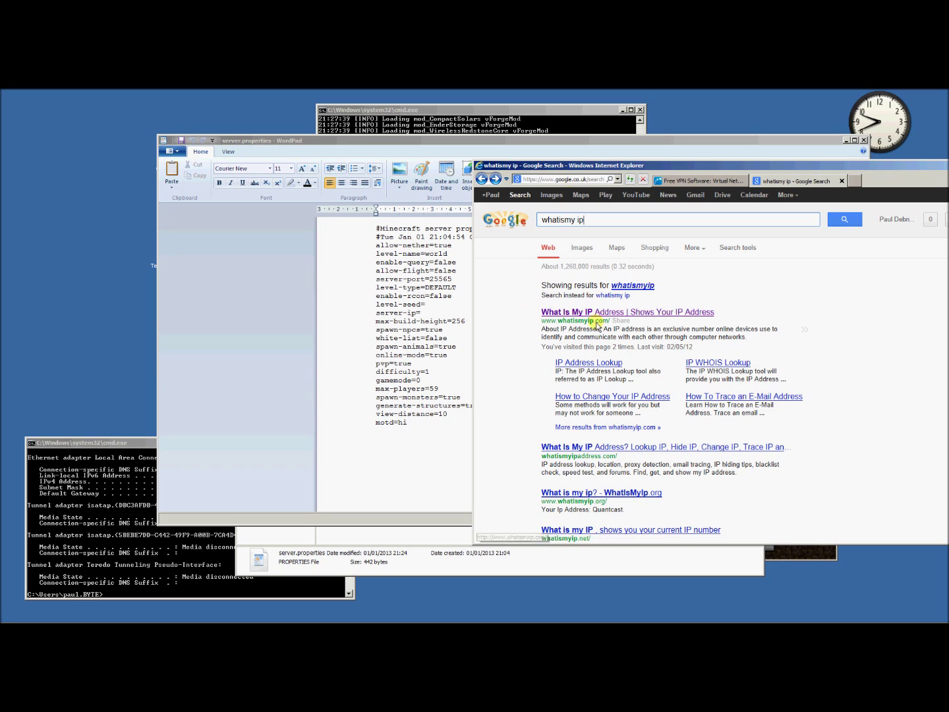
click(620, 152)
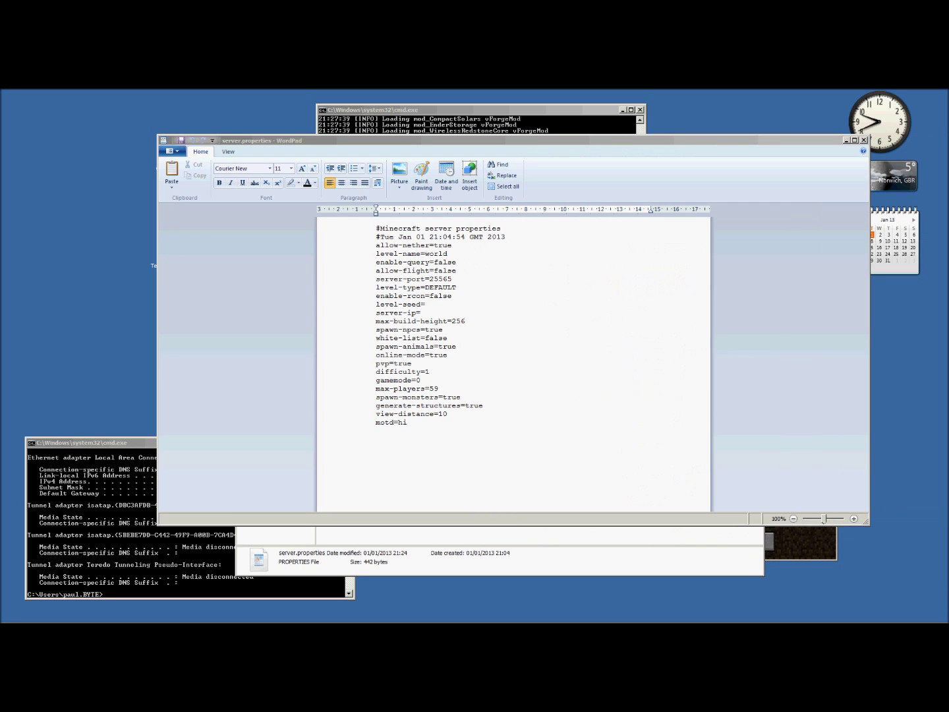
click(425, 313)
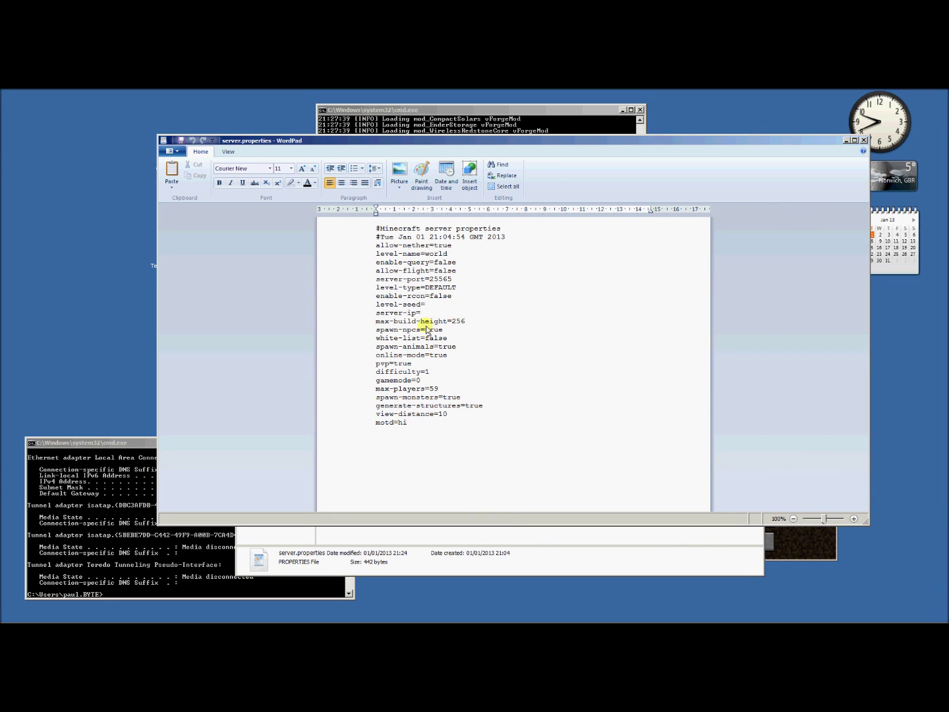
double_click(459, 321)
click(462, 324)
double_click(460, 323)
click(472, 323)
click(476, 322)
double_click(466, 322)
click(470, 322)
click(462, 327)
double_click(460, 325)
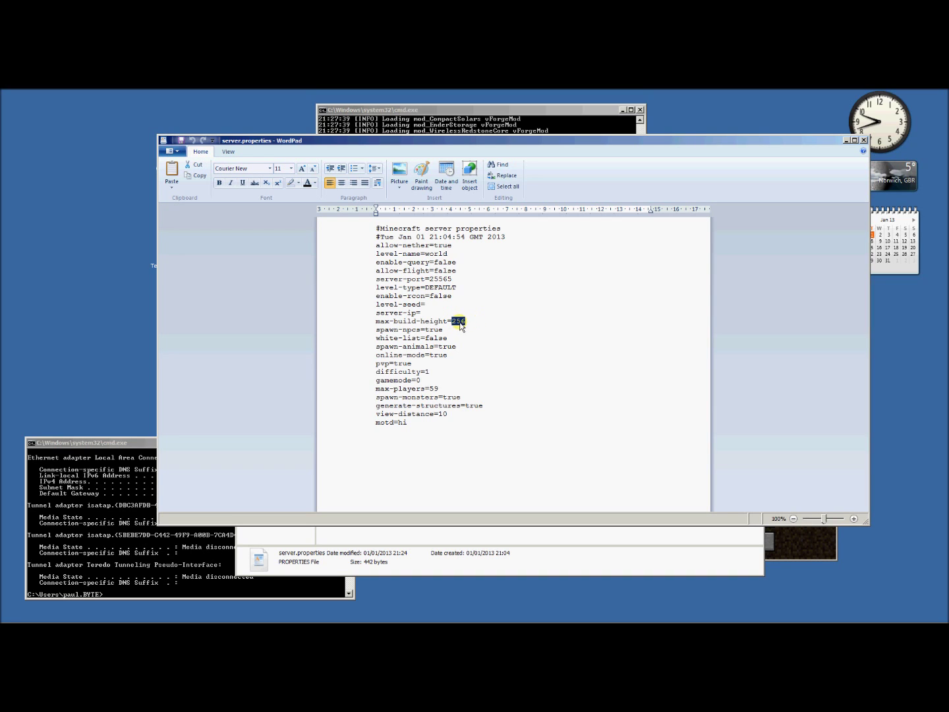
click(476, 323)
double_click(455, 322)
click(472, 325)
double_click(456, 323)
click(462, 332)
double_click(460, 322)
click(456, 330)
drag(382, 342, 434, 335)
click(445, 339)
double_click(430, 339)
click(395, 541)
click(356, 516)
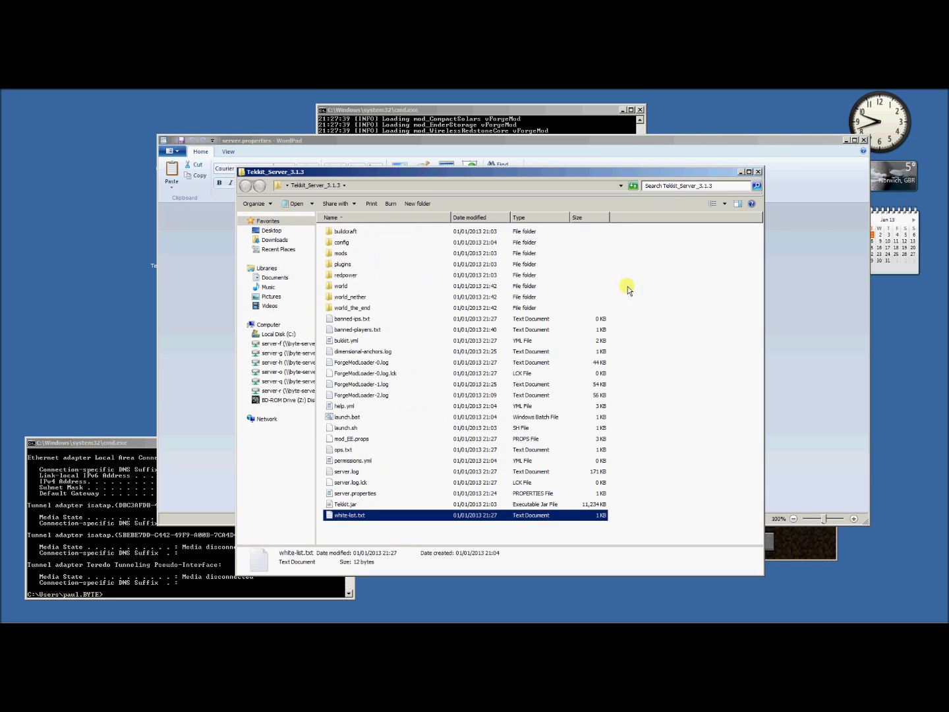
click(600, 138)
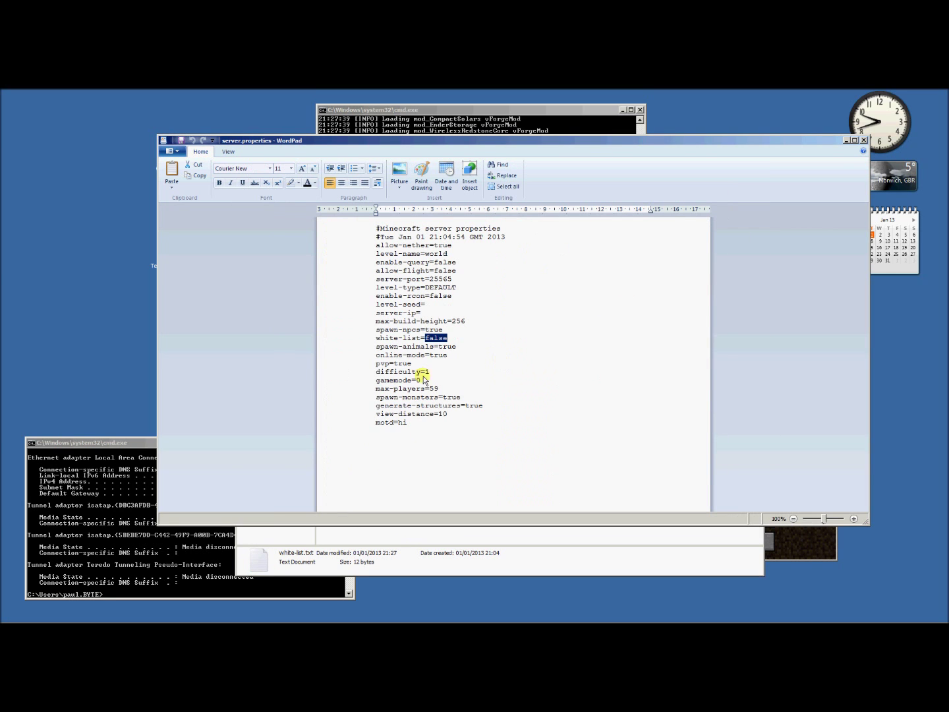
drag(449, 355, 381, 360)
click(396, 356)
drag(447, 355, 381, 358)
click(427, 356)
click(388, 357)
drag(447, 356, 390, 360)
click(435, 360)
drag(447, 356, 390, 360)
click(439, 356)
drag(447, 356, 407, 357)
drag(414, 367, 390, 375)
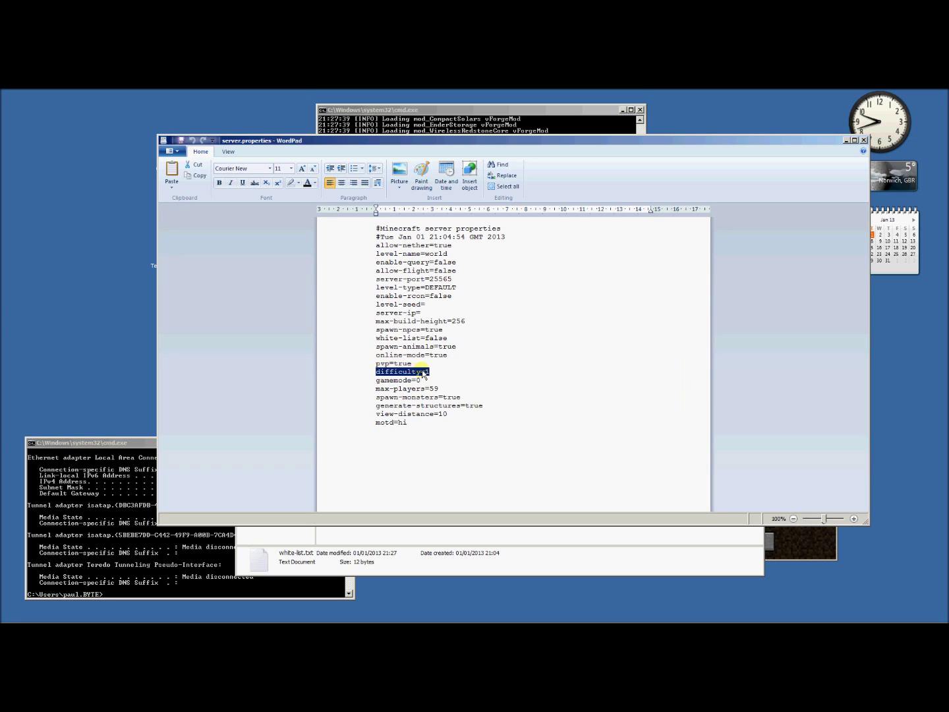
click(429, 373)
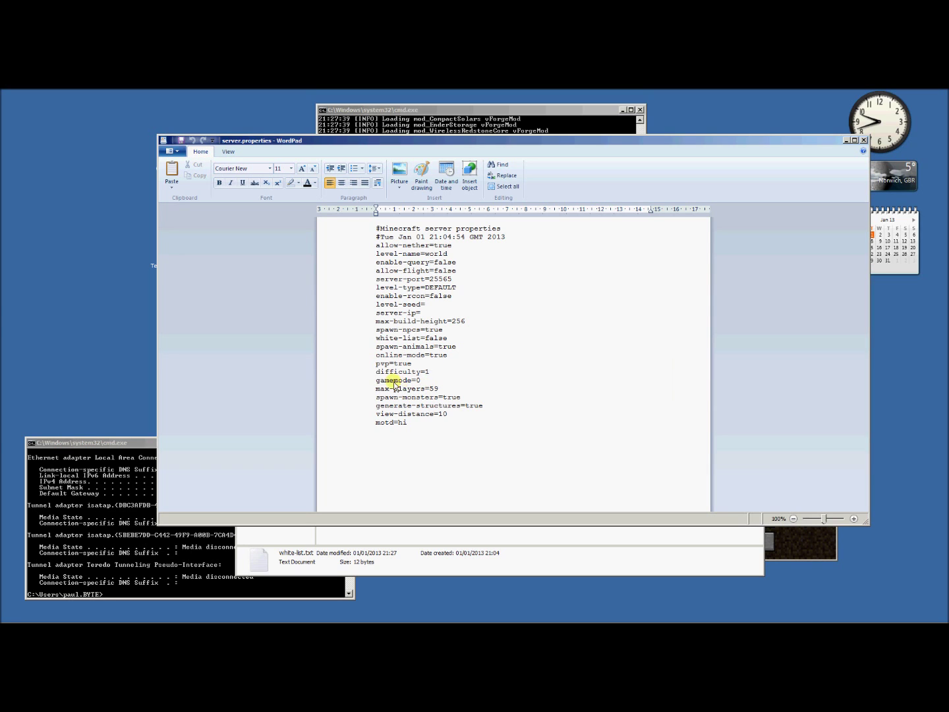
mouse_move(427, 374)
mouse_down()
mouse_move(406, 375)
mouse_move(418, 382)
mouse_up()
click(403, 382)
click(418, 381)
click(400, 390)
click(415, 381)
double_click(395, 381)
drag(406, 383, 424, 386)
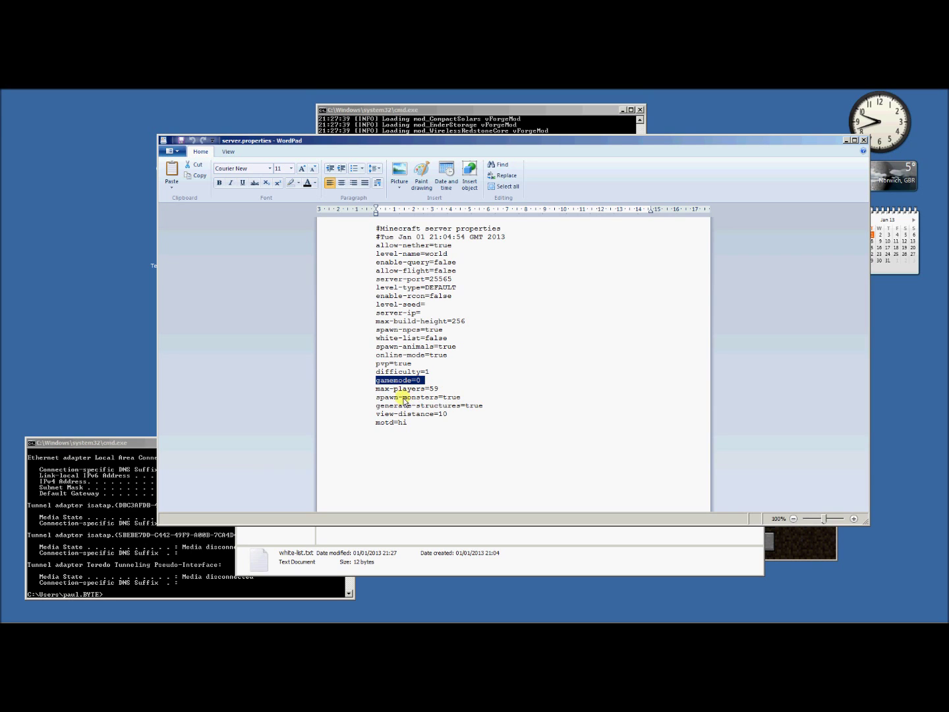
click(395, 390)
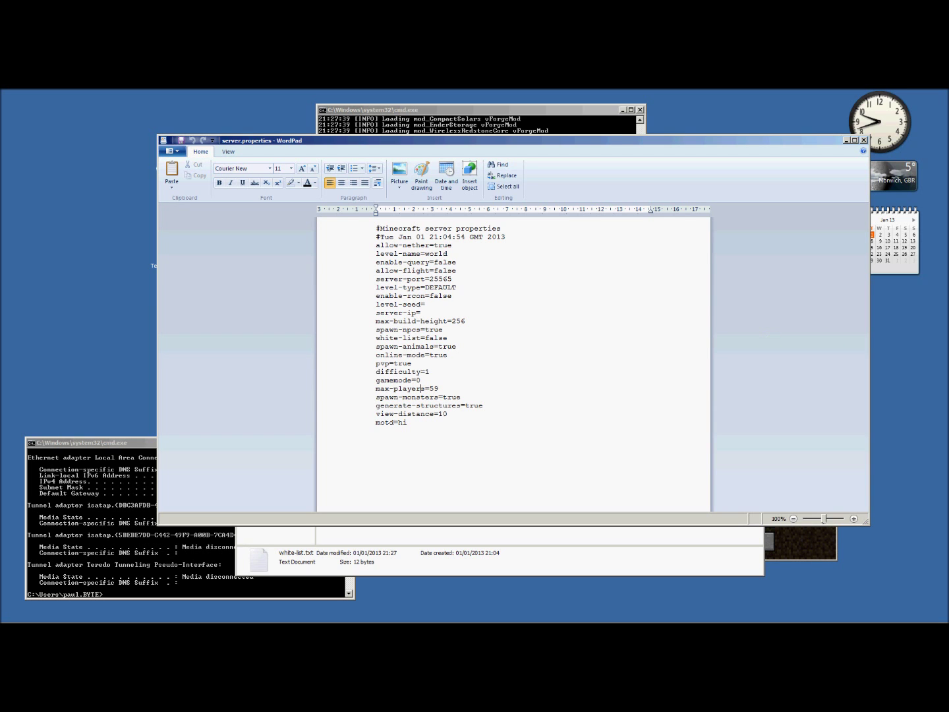
Step: Change max-players from 59 to 5 in server.properties
drag(948, 191, 784, 292)
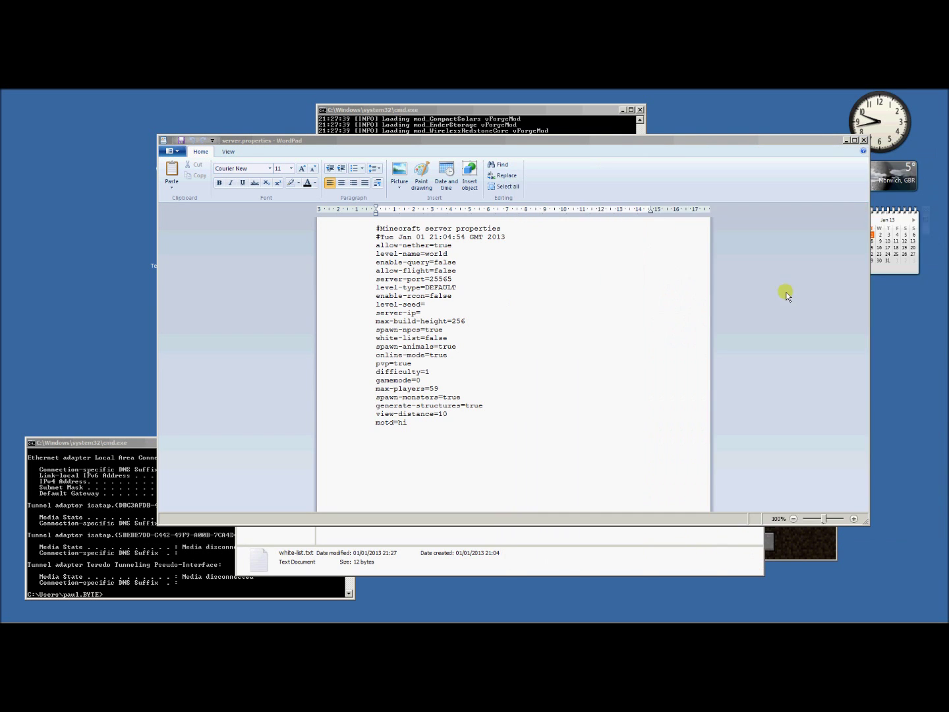
click(437, 389)
double_click(434, 389)
text(5)
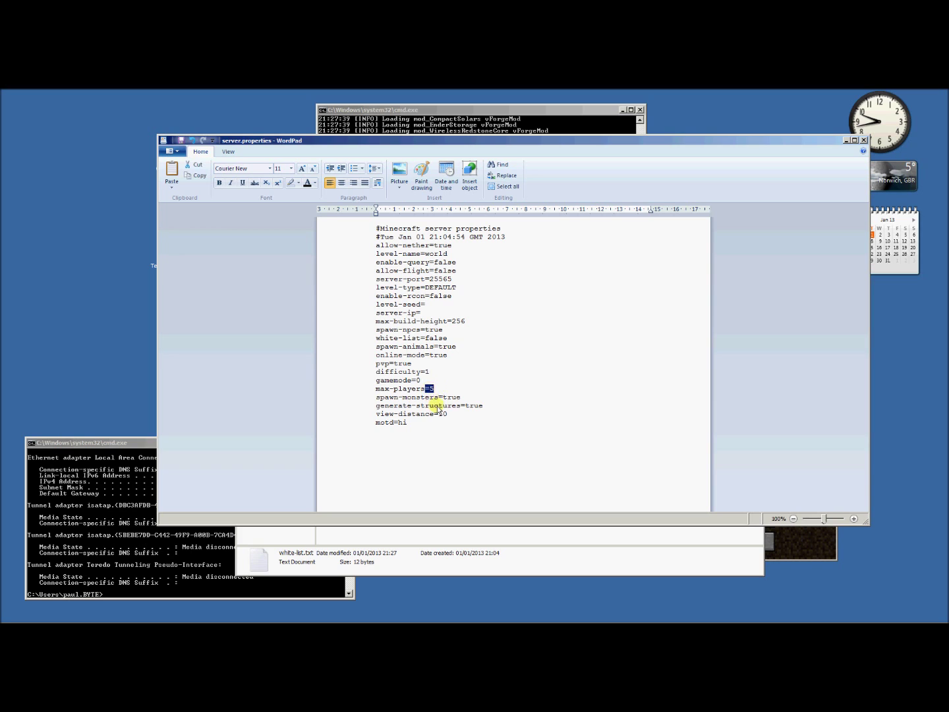
drag(434, 388, 461, 405)
Step: Make the motd read 'hi there', then close WordPad, saving server.properties
click(401, 424)
mouse_move(376, 405)
mouse_down()
mouse_move(485, 403)
mouse_move(376, 406)
mouse_up()
click(424, 413)
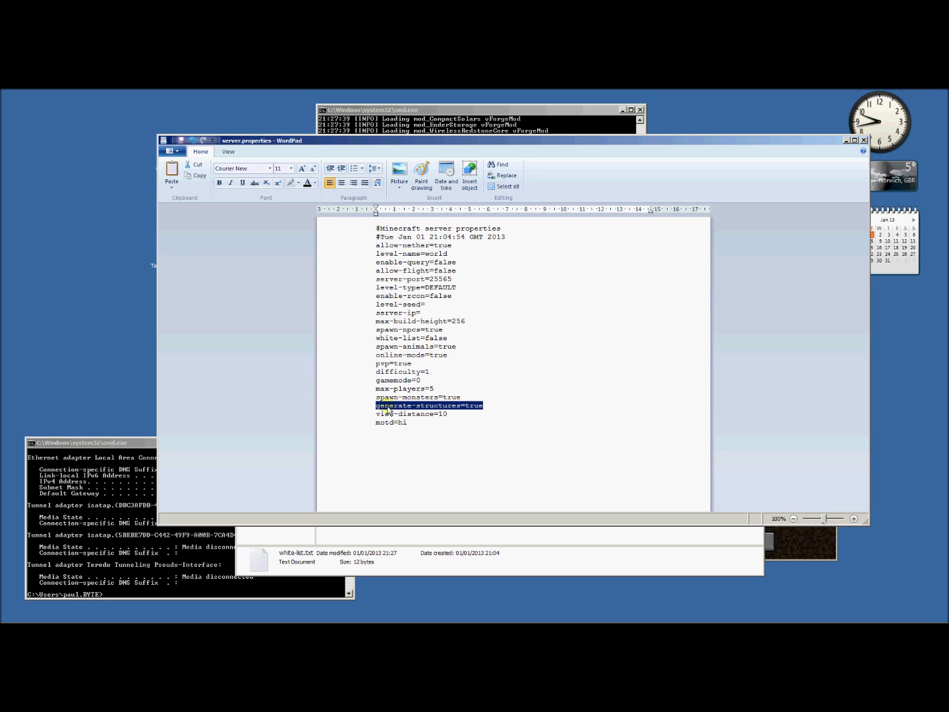
click(396, 411)
double_click(443, 414)
double_click(401, 425)
click(433, 448)
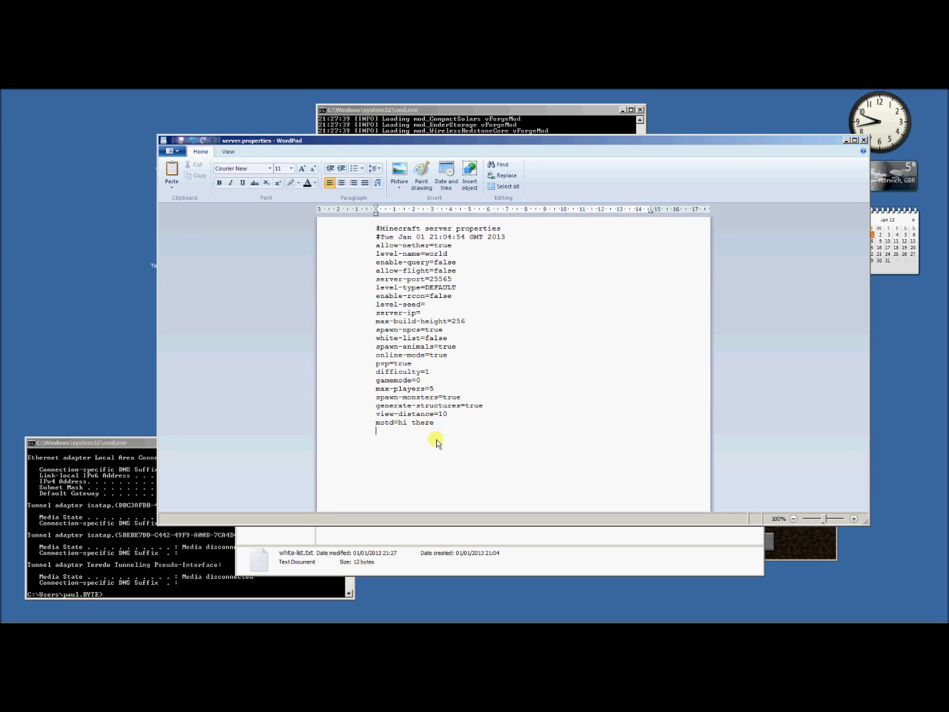
click(411, 422)
click(863, 140)
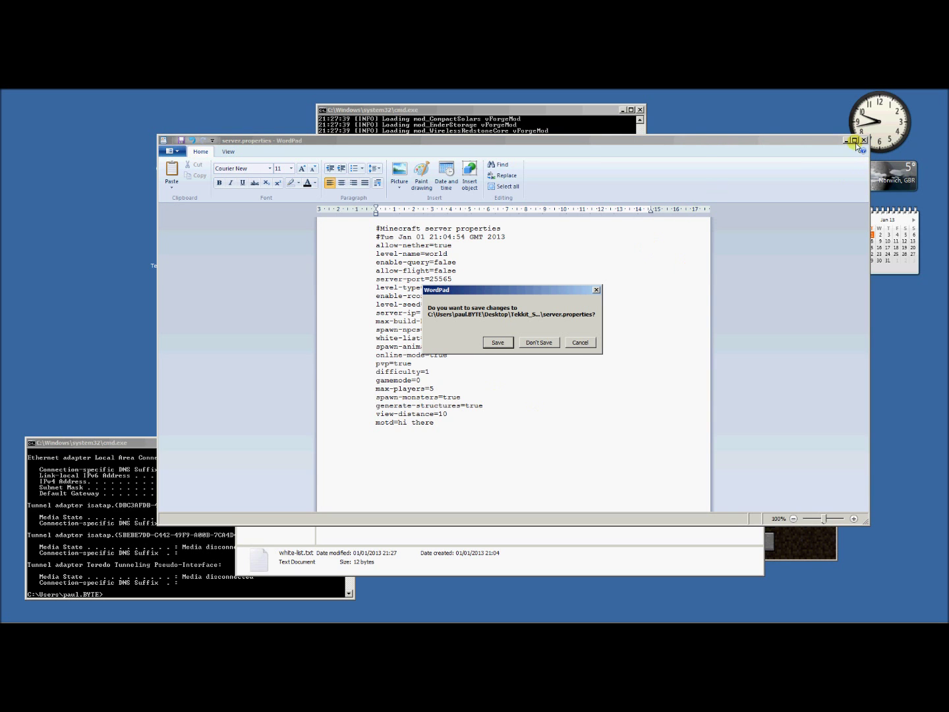
click(499, 342)
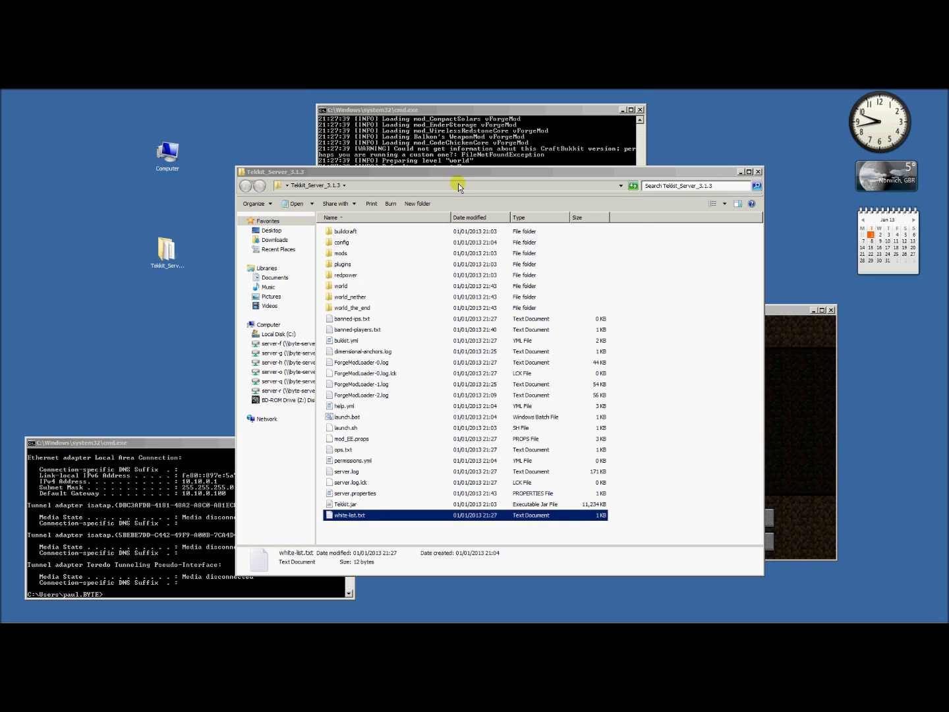
Step: Stop the Tekkit server with the stop command and close its console
click(454, 162)
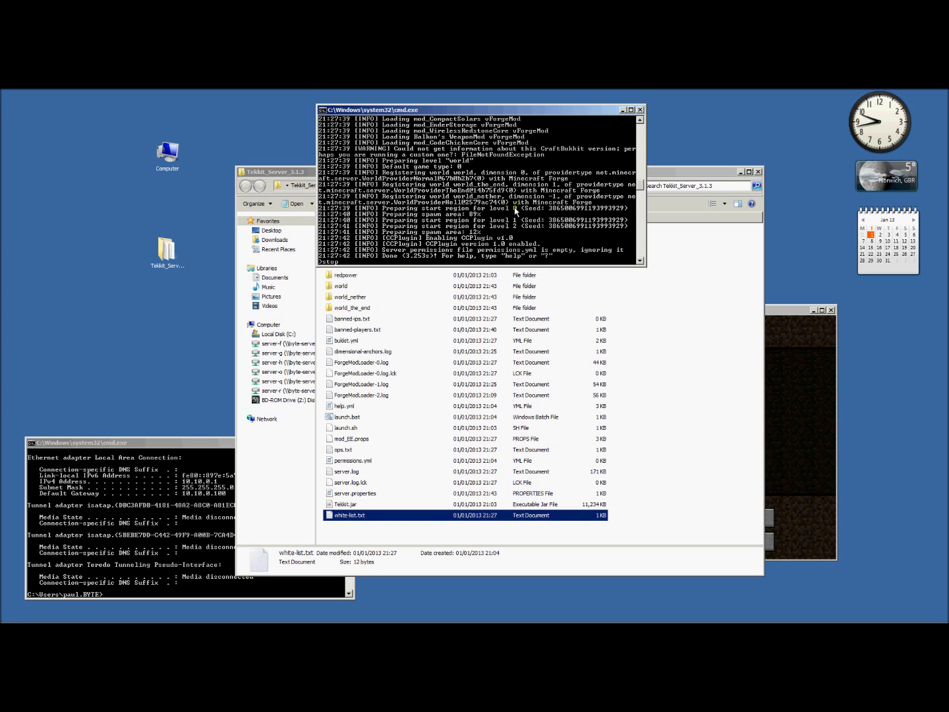
text(stop)
key(Return)
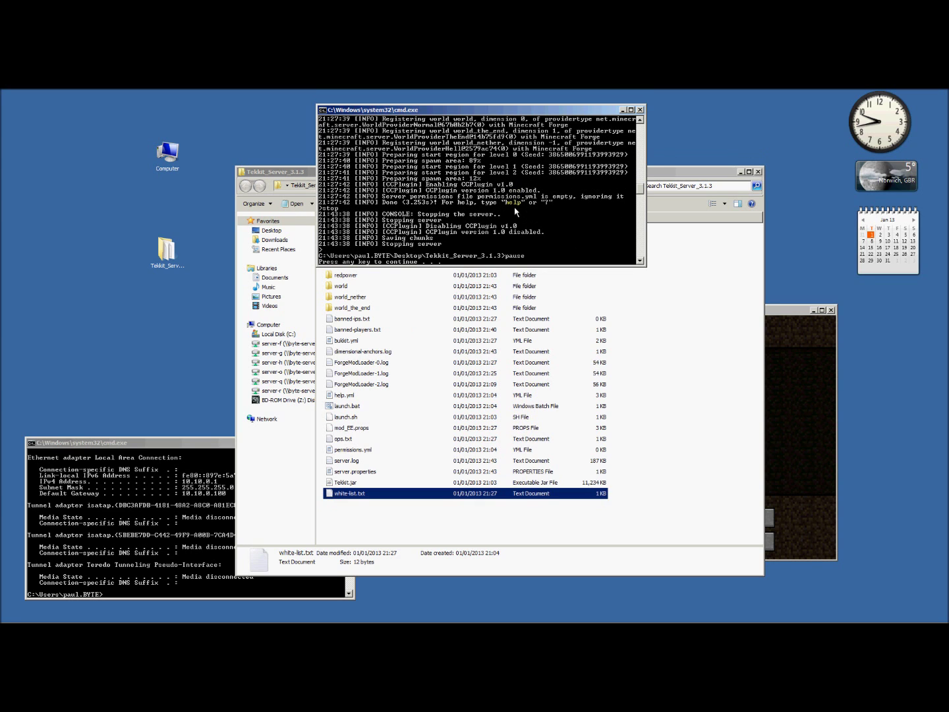
key(Return)
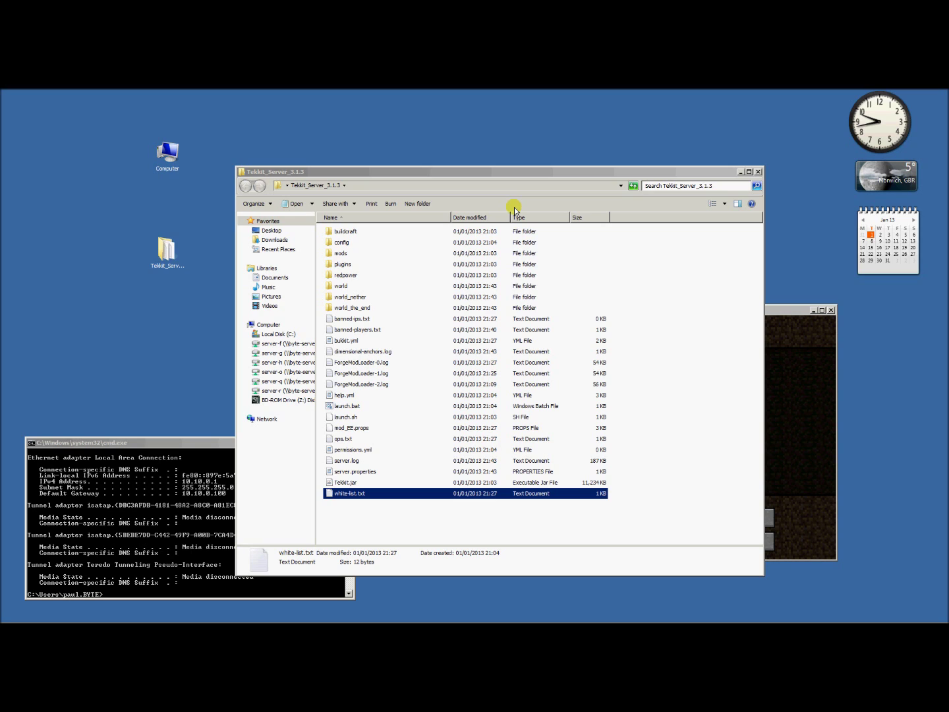
Step: Browse the world, world_nether and world_the_end folders and bukkit.yml in Tekkit_Server_3.1.3
click(341, 286)
shift+click(352, 308)
click(347, 288)
click(349, 297)
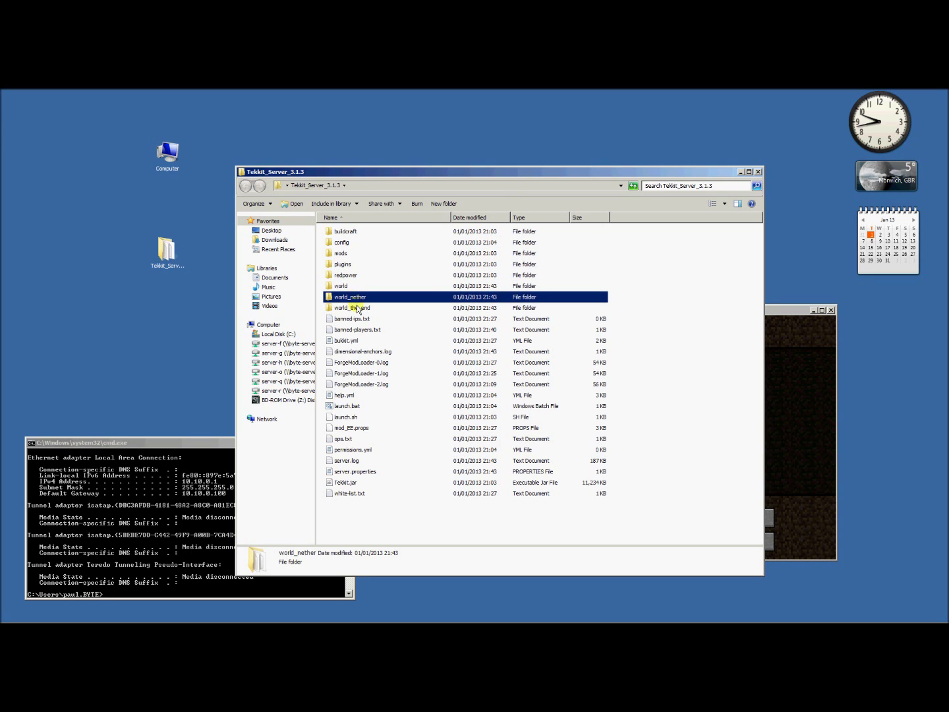
click(358, 309)
click(348, 288)
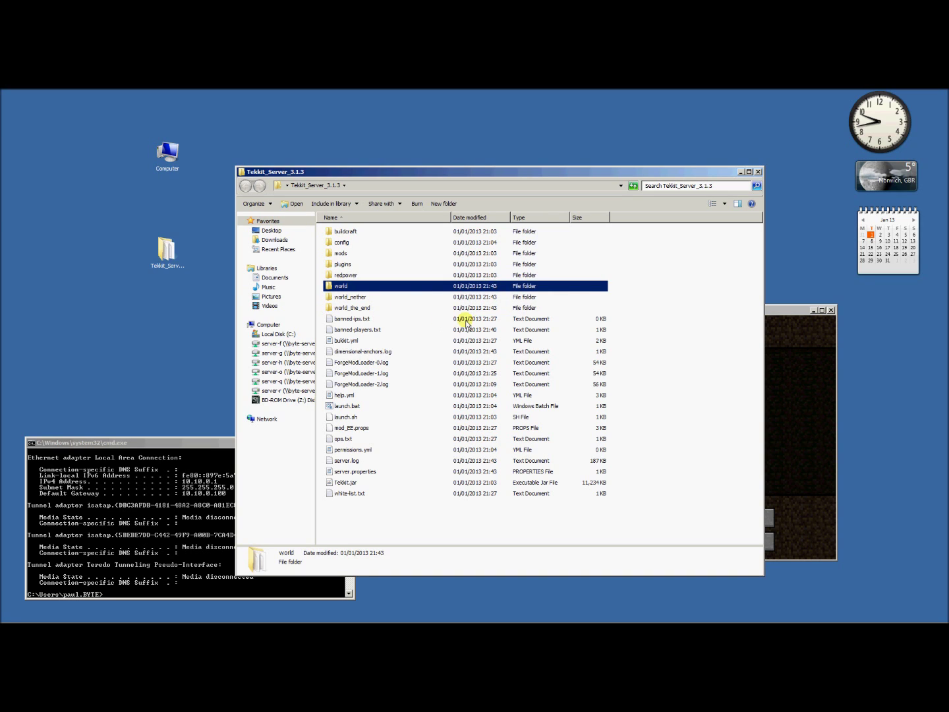
click(598, 341)
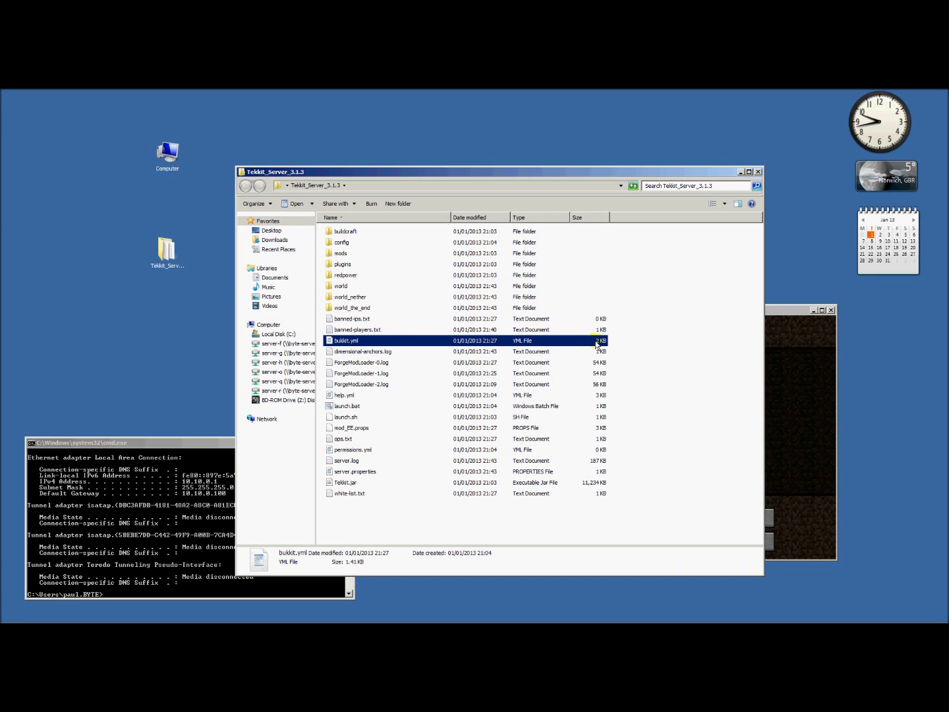